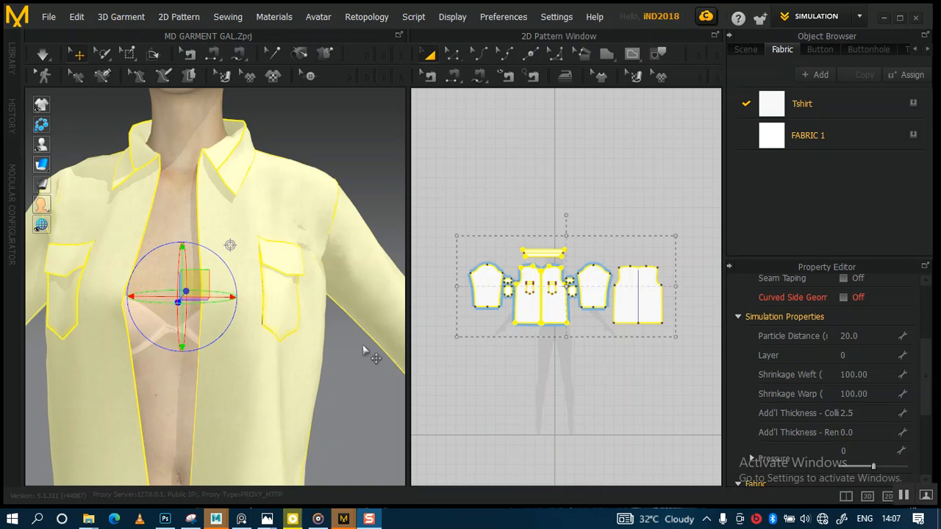
Examine the open shirt on the avatar up close and from different angles
{"action": "scroll", "coordinate": [319, 351], "scroll_direction": "up", "scroll_amount": 3}
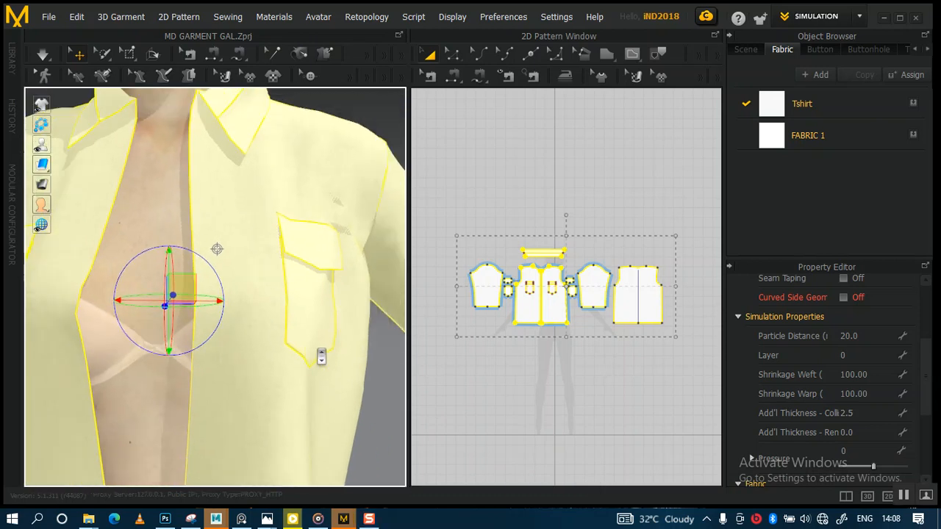
{"action": "scroll", "coordinate": [323, 338], "scroll_direction": "down", "scroll_amount": 5}
{"action": "left_click", "coordinate": [329, 230]}
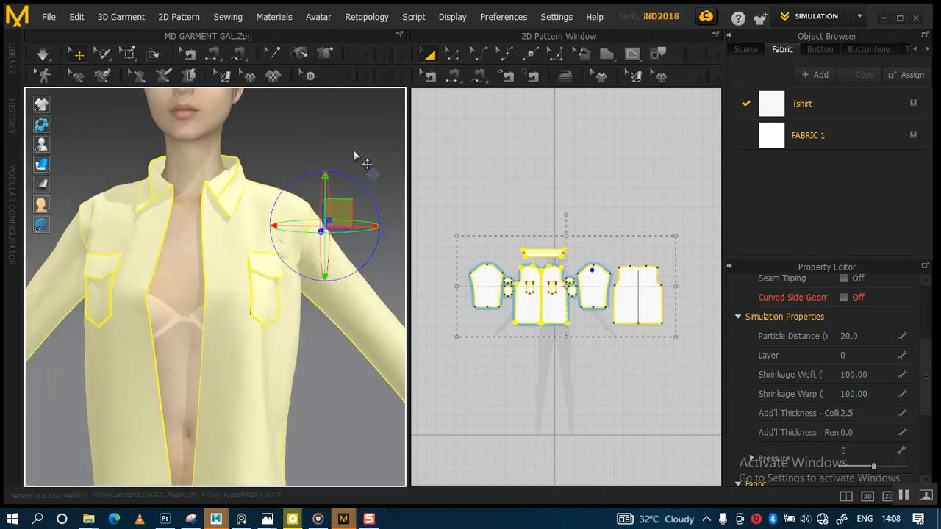
{"action": "scroll", "coordinate": [272, 316], "scroll_direction": "down", "scroll_amount": 2}
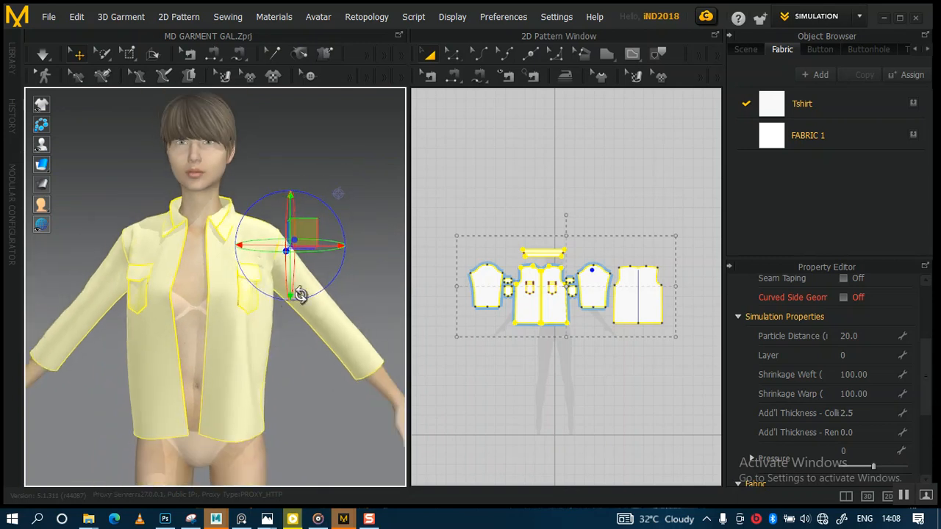
{"action": "scroll", "coordinate": [337, 349], "scroll_direction": "up", "scroll_amount": 2}
{"action": "right_click_drag", "start_coordinate": [305, 378], "coordinate": [275, 240]}
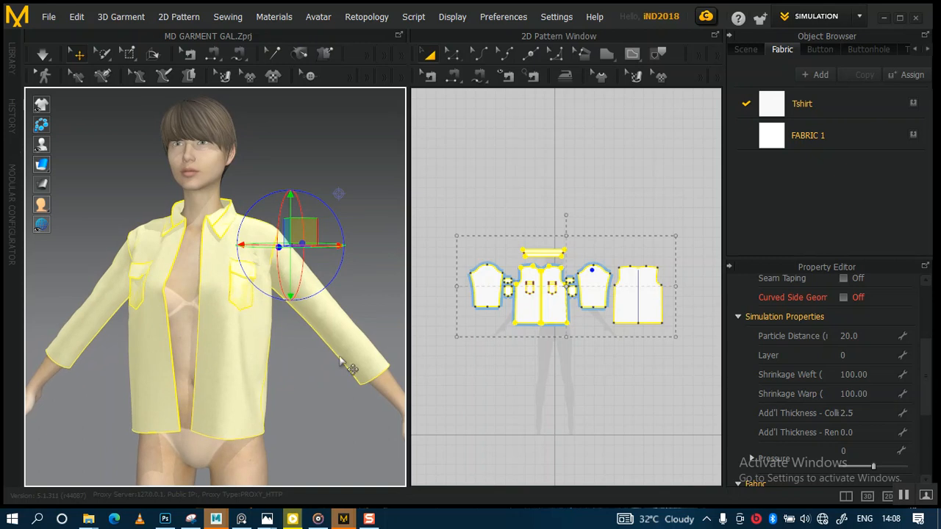
{"action": "scroll", "coordinate": [344, 298], "scroll_direction": "up", "scroll_amount": 2}
{"action": "scroll", "coordinate": [349, 304], "scroll_direction": "down", "scroll_amount": 2}
{"action": "right_click_drag", "start_coordinate": [288, 358], "coordinate": [300, 364]}
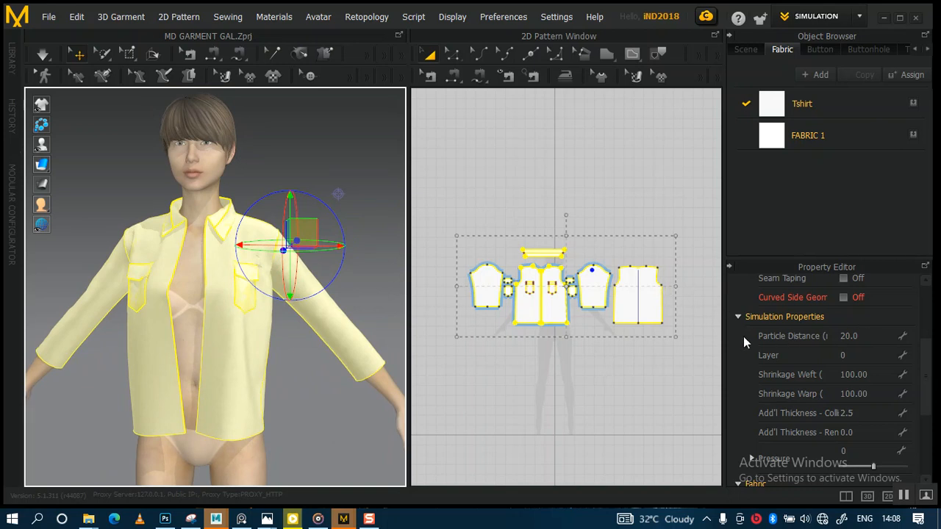
Select all the shirt's pattern pieces and set their particle distance to 10
{"action": "left_click_drag", "start_coordinate": [445, 207], "coordinate": [700, 370]}
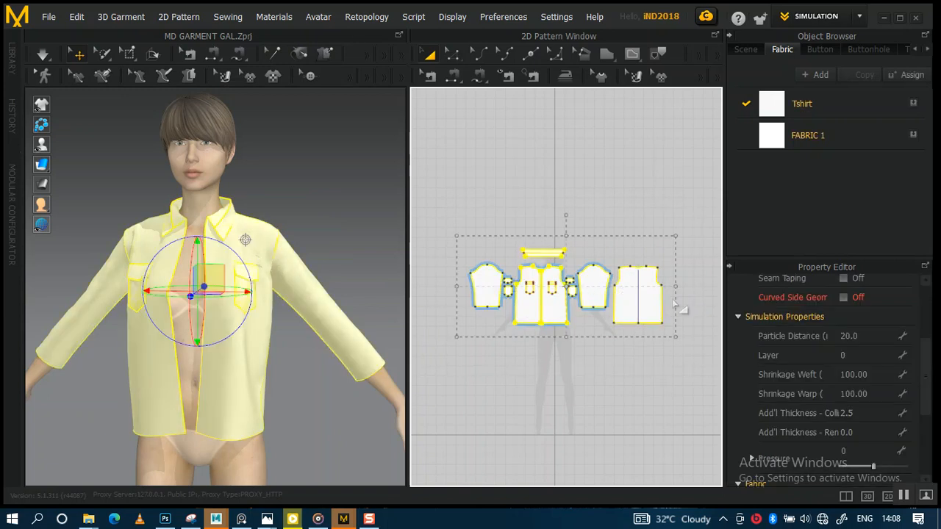
{"action": "left_click", "coordinate": [862, 335]}
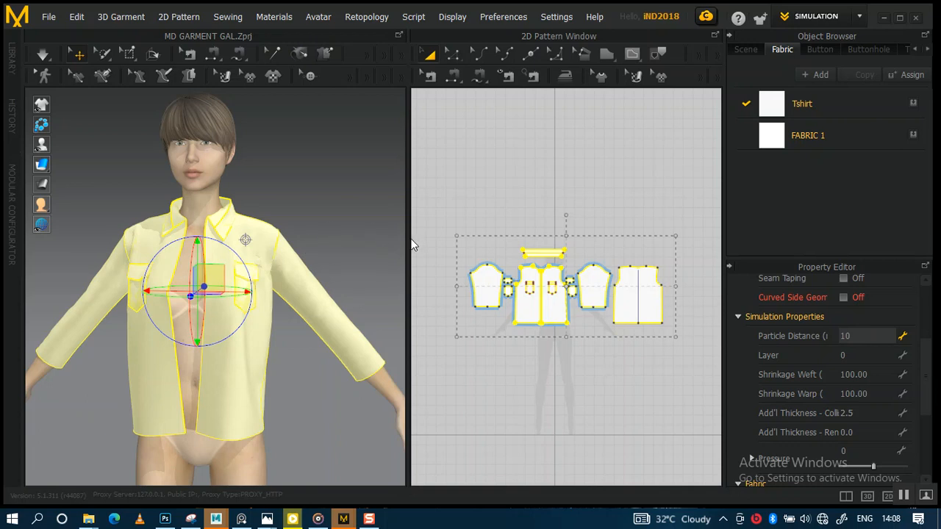
{"action": "type", "text": "10"}
{"action": "key", "text": "Return"}
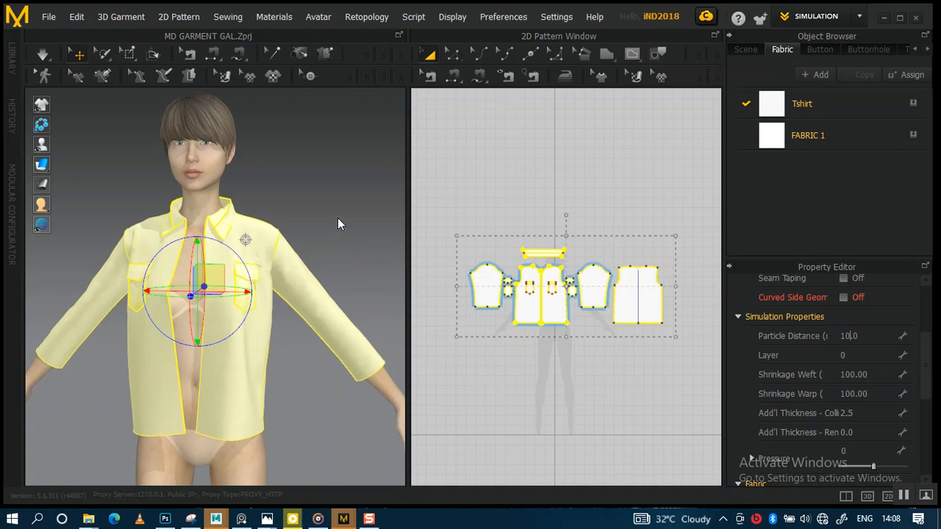
Simulate the garment and tug the cloth at the back armhole seam of the avatar's left sleeve
{"action": "scroll", "coordinate": [346, 241], "scroll_direction": "down", "scroll_amount": 2}
{"action": "key", "text": "space"}
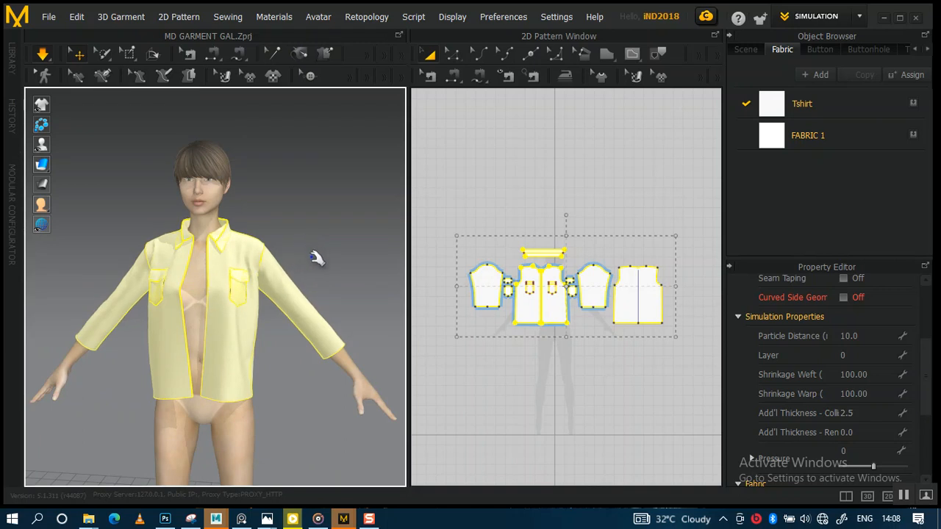
{"action": "scroll", "coordinate": [315, 272], "scroll_direction": "up", "scroll_amount": 3}
{"action": "mouse_move", "coordinate": [343, 214]}
{"action": "right_mouse_down"}
{"action": "mouse_move", "coordinate": [310, 219]}
{"action": "mouse_move", "coordinate": [307, 210]}
{"action": "mouse_move", "coordinate": [338, 227]}
{"action": "right_mouse_up"}
{"action": "right_click_drag", "start_coordinate": [309, 183], "coordinate": [188, 187]}
{"action": "scroll", "coordinate": [245, 241], "scroll_direction": "down", "scroll_amount": 2}
{"action": "middle_click_drag", "start_coordinate": [245, 241], "coordinate": [170, 250]}
{"action": "scroll", "coordinate": [253, 238], "scroll_direction": "up", "scroll_amount": 5}
{"action": "right_click_drag", "start_coordinate": [100, 220], "coordinate": [220, 265]}
{"action": "left_click_drag", "start_coordinate": [185, 274], "coordinate": [168, 284]}
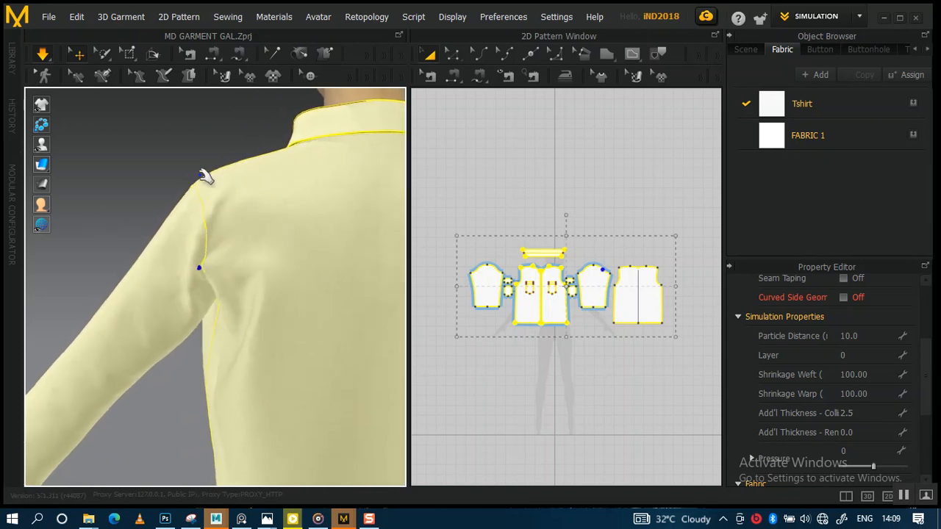
Check the draped shirt from the front, stop the simulation and clear the pattern selection
{"action": "scroll", "coordinate": [111, 181], "scroll_direction": "down", "scroll_amount": 3}
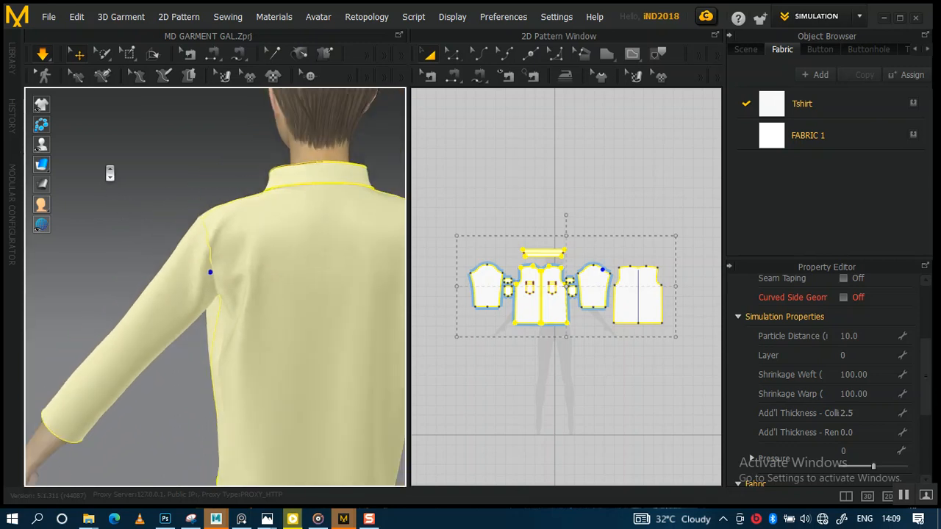
{"action": "right_click_drag", "start_coordinate": [142, 183], "coordinate": [309, 175]}
{"action": "scroll", "coordinate": [214, 179], "scroll_direction": "down", "scroll_amount": 4}
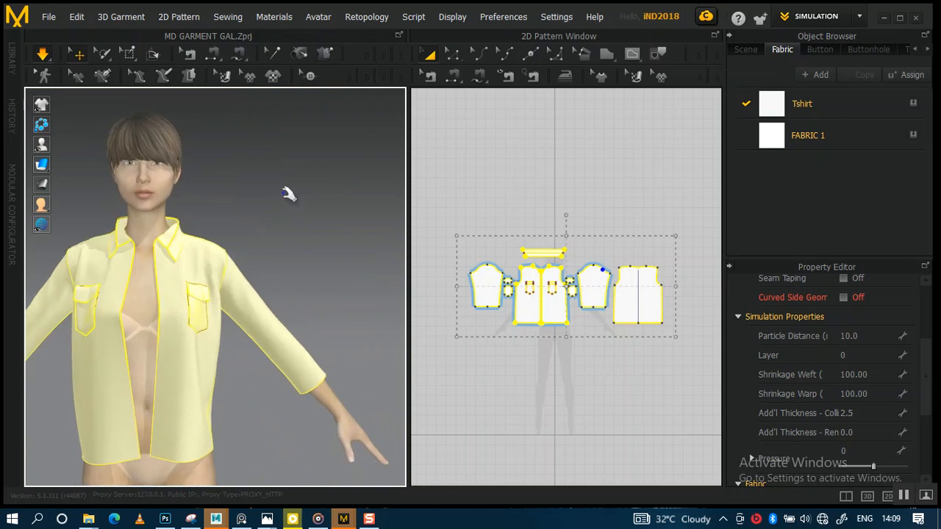
{"action": "scroll", "coordinate": [271, 197], "scroll_direction": "down", "scroll_amount": 2}
{"action": "middle_click_drag", "start_coordinate": [283, 200], "coordinate": [314, 186]}
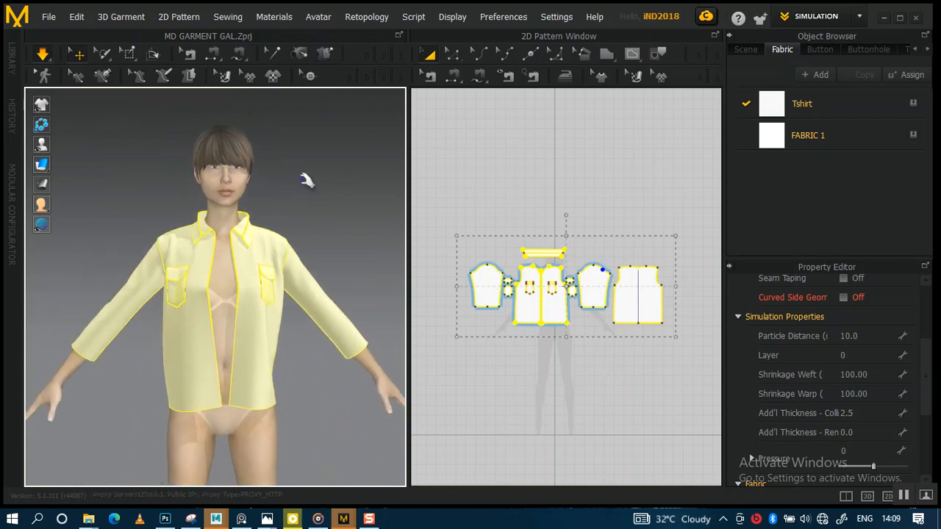
{"action": "scroll", "coordinate": [307, 179], "scroll_direction": "down", "scroll_amount": 1}
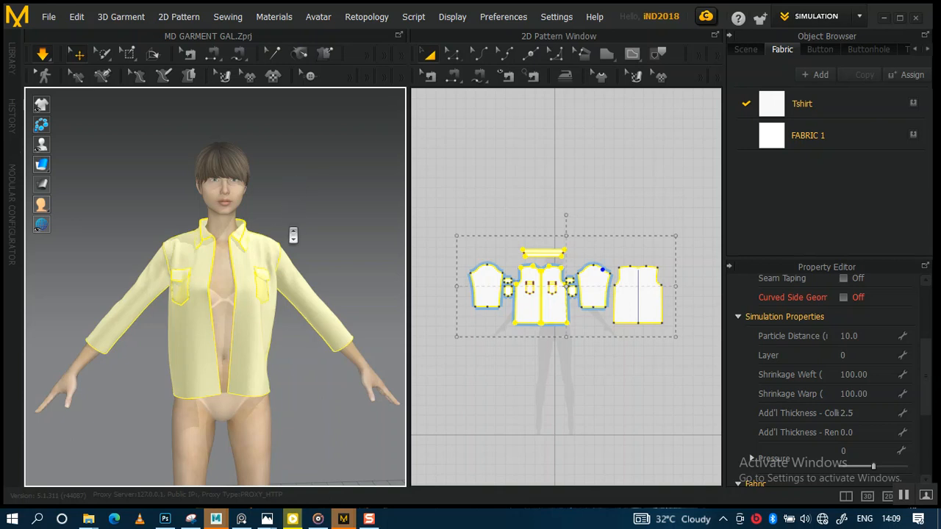
{"action": "scroll", "coordinate": [294, 235], "scroll_direction": "up", "scroll_amount": 4}
{"action": "right_click_drag", "start_coordinate": [311, 151], "coordinate": [308, 175]}
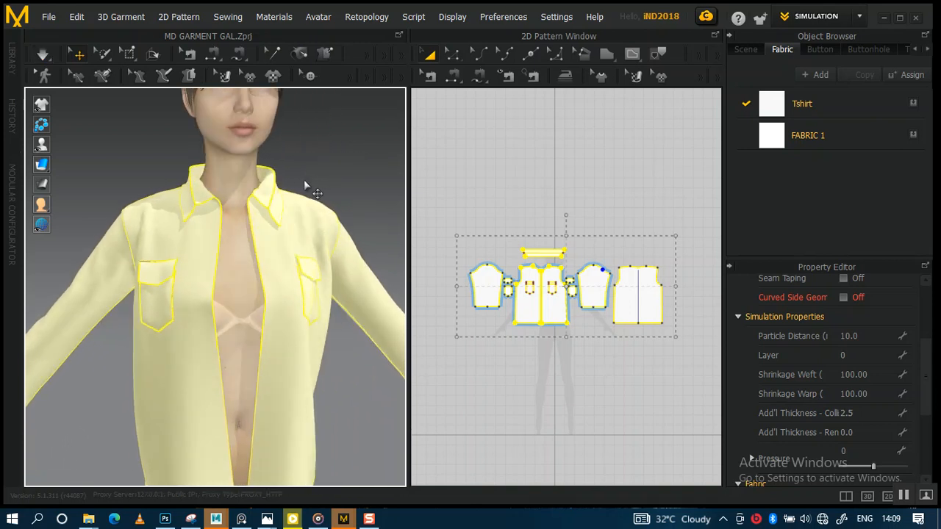
{"action": "scroll", "coordinate": [368, 190], "scroll_direction": "down", "scroll_amount": 3}
{"action": "left_click", "coordinate": [359, 195]}
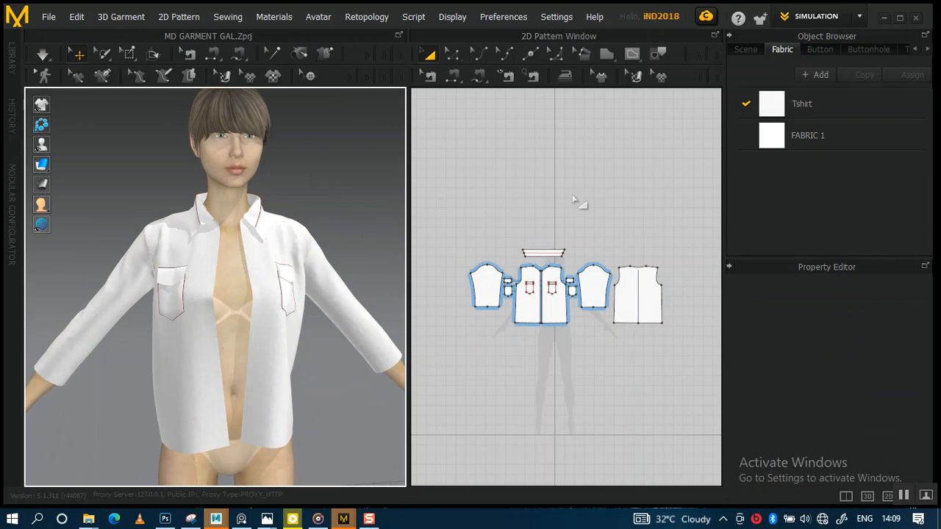
Widen the 2D pattern window so that its remaining tools are exposed
{"action": "scroll", "coordinate": [564, 234], "scroll_direction": "down", "scroll_amount": 1}
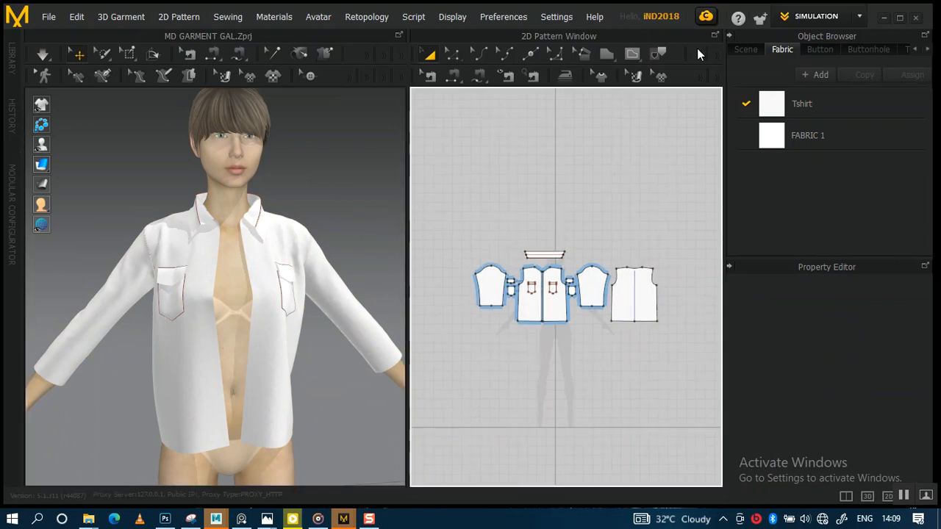
{"action": "left_click_drag", "start_coordinate": [408, 163], "coordinate": [343, 168]}
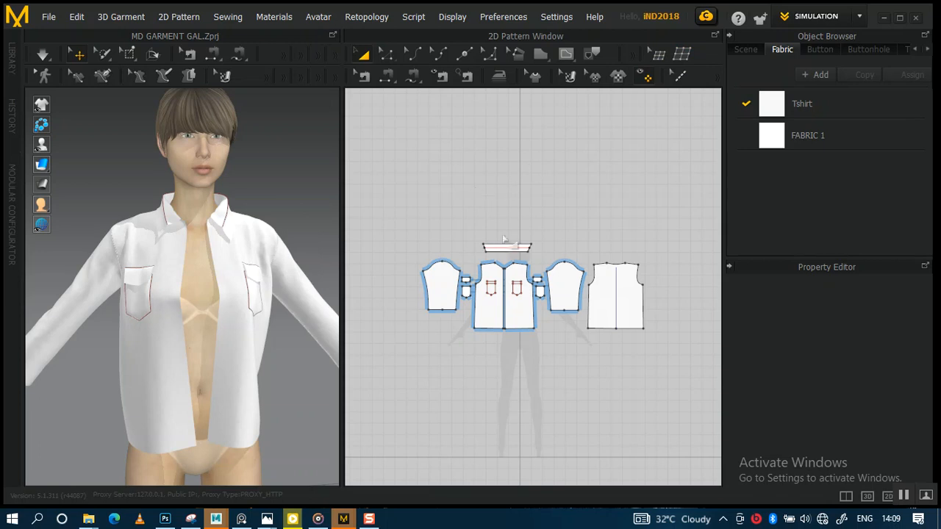
{"action": "scroll", "coordinate": [505, 239], "scroll_direction": "up", "scroll_amount": 3}
{"action": "scroll", "coordinate": [514, 235], "scroll_direction": "down", "scroll_amount": 3}
{"action": "scroll", "coordinate": [515, 235], "scroll_direction": "up", "scroll_amount": 2}
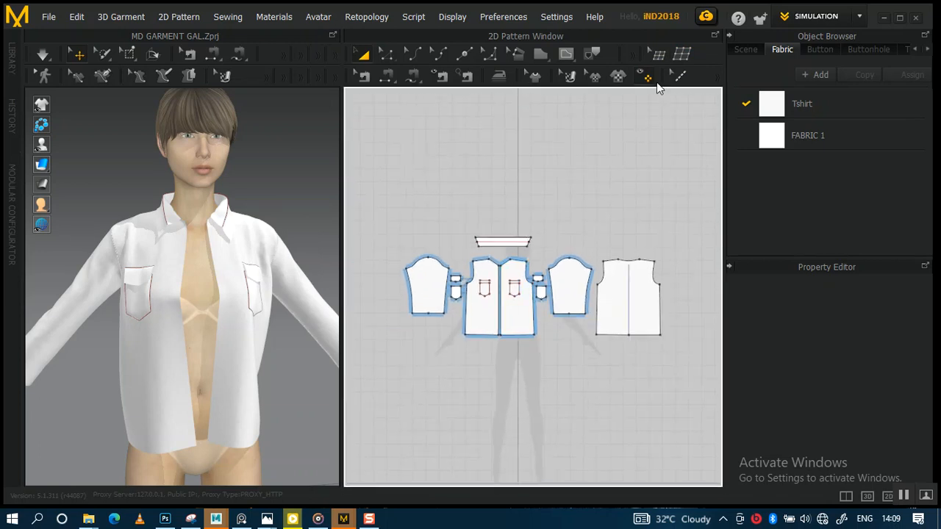
Draw a four-sided retopology face on the collar pattern through its four outer corner points
{"action": "left_click", "coordinate": [682, 55]}
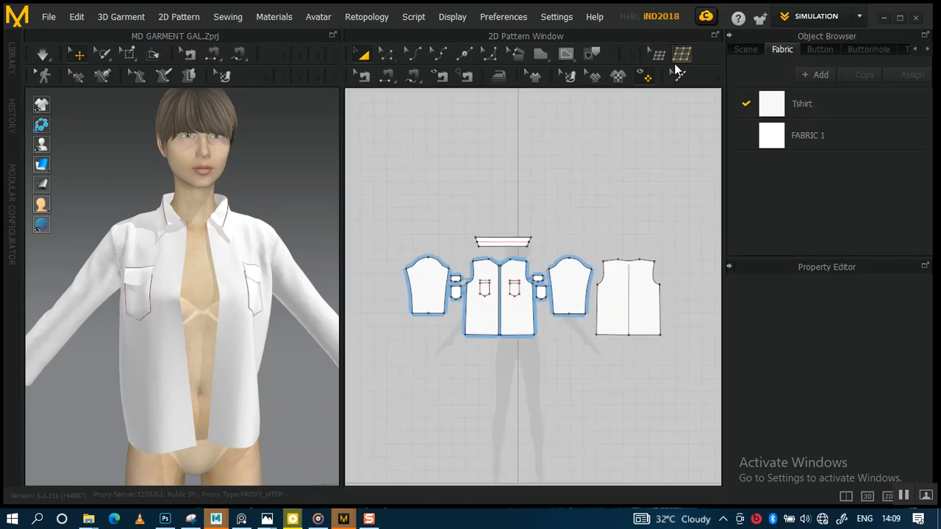
{"action": "left_click", "coordinate": [430, 303]}
{"action": "scroll", "coordinate": [452, 331], "scroll_direction": "up", "scroll_amount": 3}
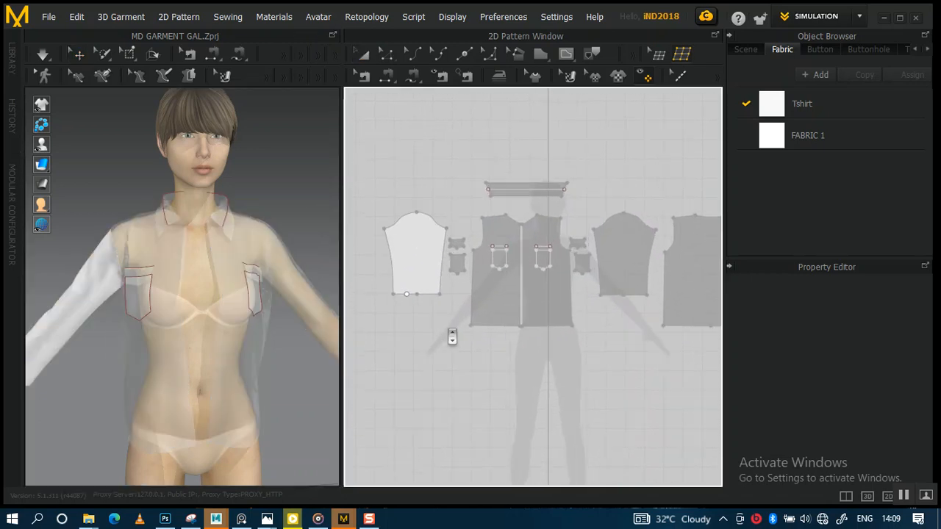
{"action": "scroll", "coordinate": [486, 309], "scroll_direction": "up", "scroll_amount": 2}
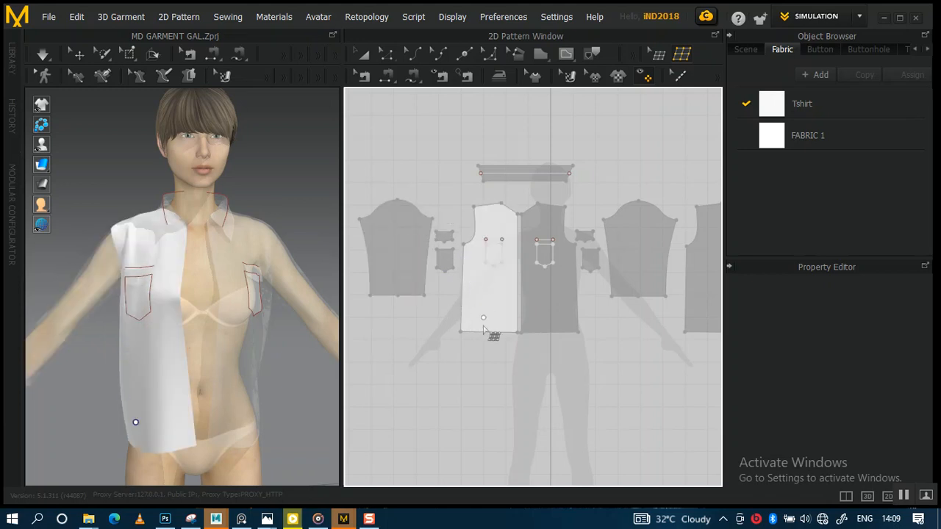
{"action": "scroll", "coordinate": [479, 334], "scroll_direction": "up", "scroll_amount": 1}
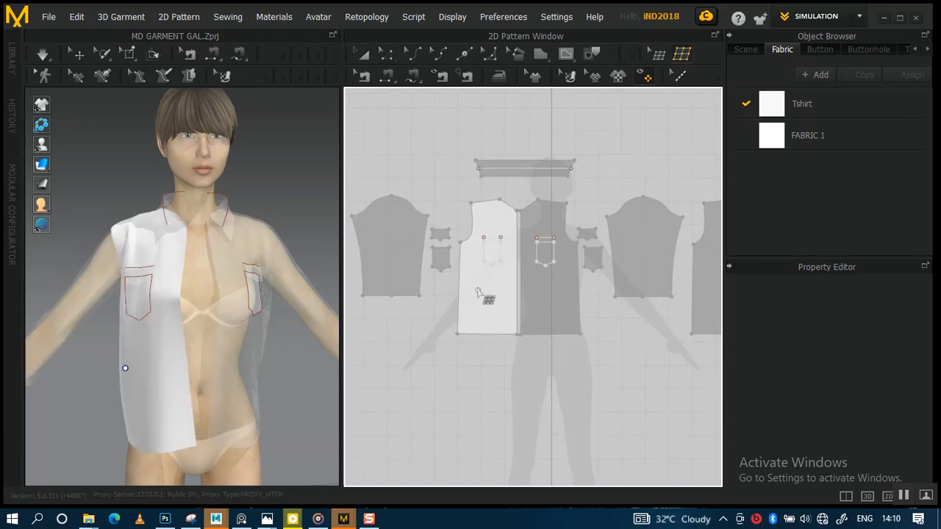
{"action": "scroll", "coordinate": [514, 313], "scroll_direction": "up", "scroll_amount": 4}
{"action": "middle_click_drag", "start_coordinate": [526, 356], "coordinate": [522, 375]}
{"action": "scroll", "coordinate": [522, 316], "scroll_direction": "up", "scroll_amount": 3}
{"action": "middle_click_drag", "start_coordinate": [517, 273], "coordinate": [467, 331]}
{"action": "scroll", "coordinate": [472, 287], "scroll_direction": "down", "scroll_amount": 2}
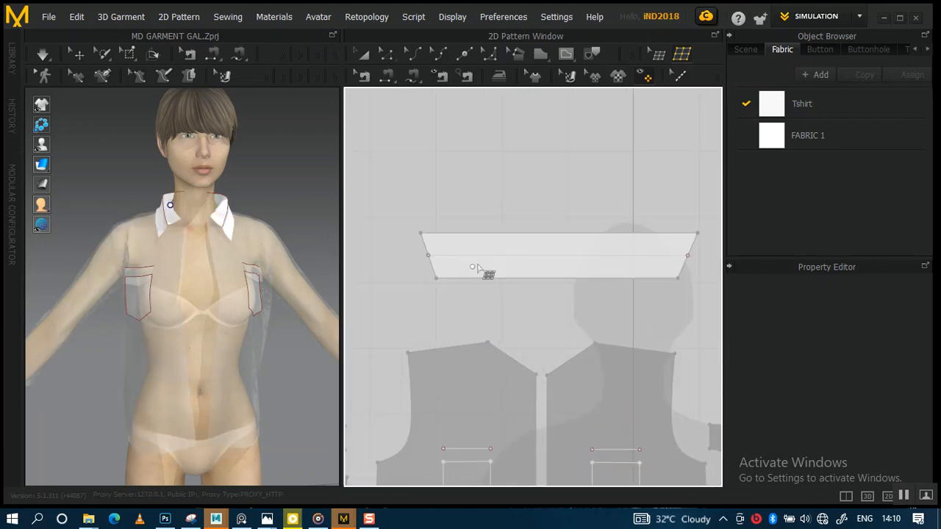
{"action": "middle_click_drag", "start_coordinate": [478, 268], "coordinate": [462, 259]}
{"action": "left_click", "coordinate": [420, 269]}
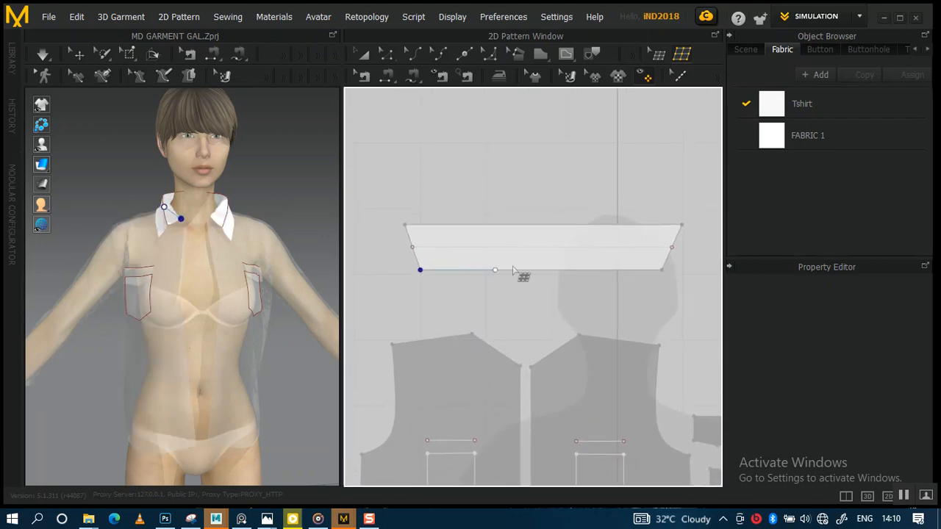
{"action": "left_click", "coordinate": [662, 270]}
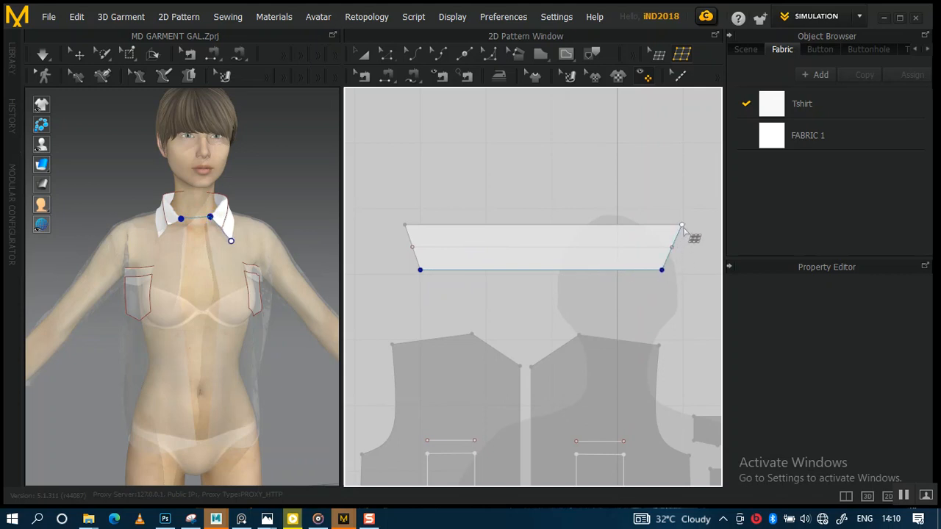
{"action": "left_click", "coordinate": [681, 226]}
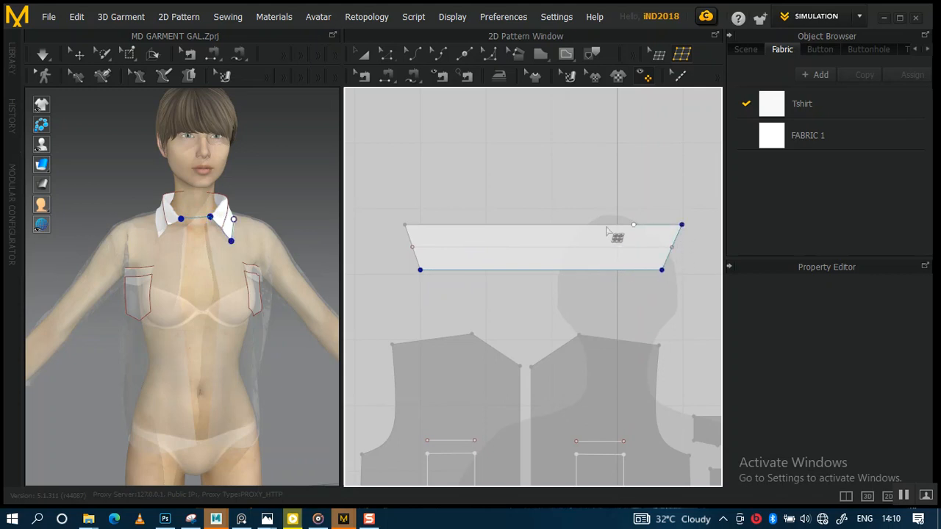
{"action": "left_click", "coordinate": [404, 225]}
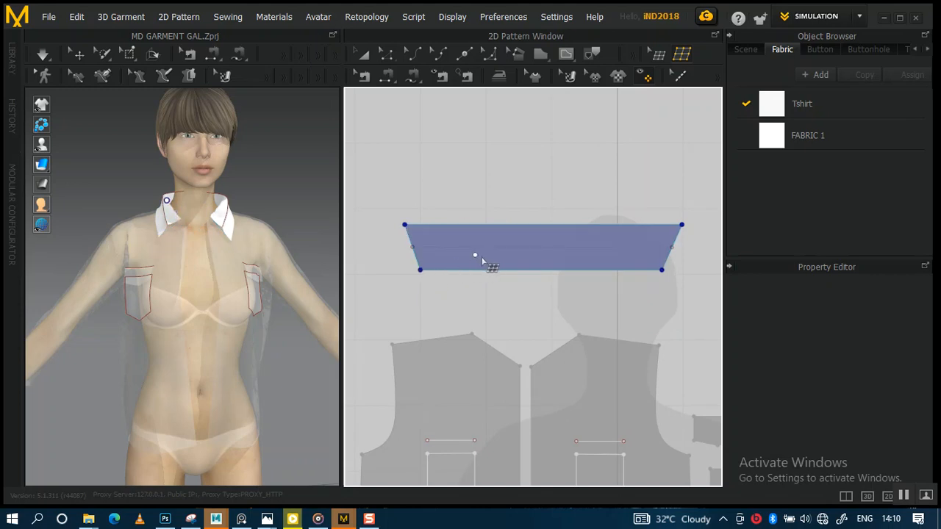
Inspect the new collar face up close, also with the retopology selection tool
{"action": "scroll", "coordinate": [493, 269], "scroll_direction": "up", "scroll_amount": 3}
{"action": "scroll", "coordinate": [506, 307], "scroll_direction": "down", "scroll_amount": 2}
{"action": "scroll", "coordinate": [485, 267], "scroll_direction": "up", "scroll_amount": 2}
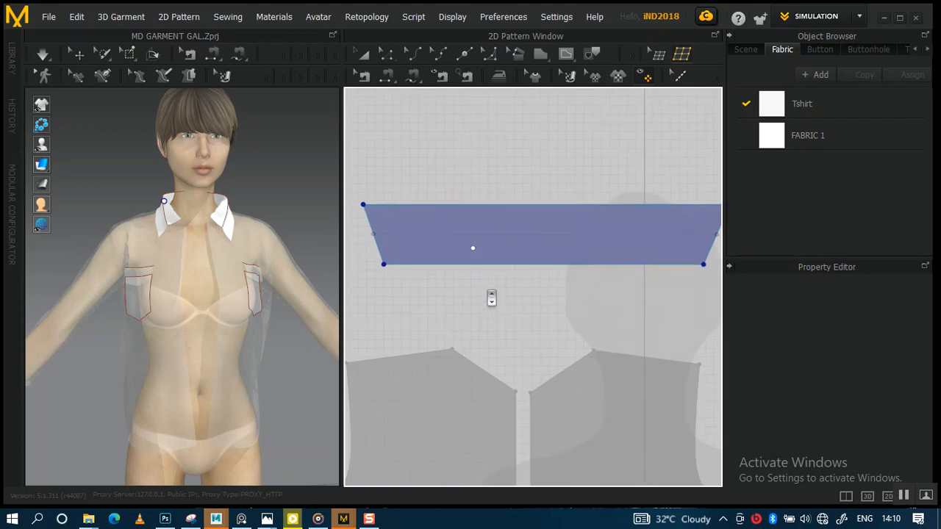
{"action": "middle_click_drag", "start_coordinate": [474, 253], "coordinate": [525, 249]}
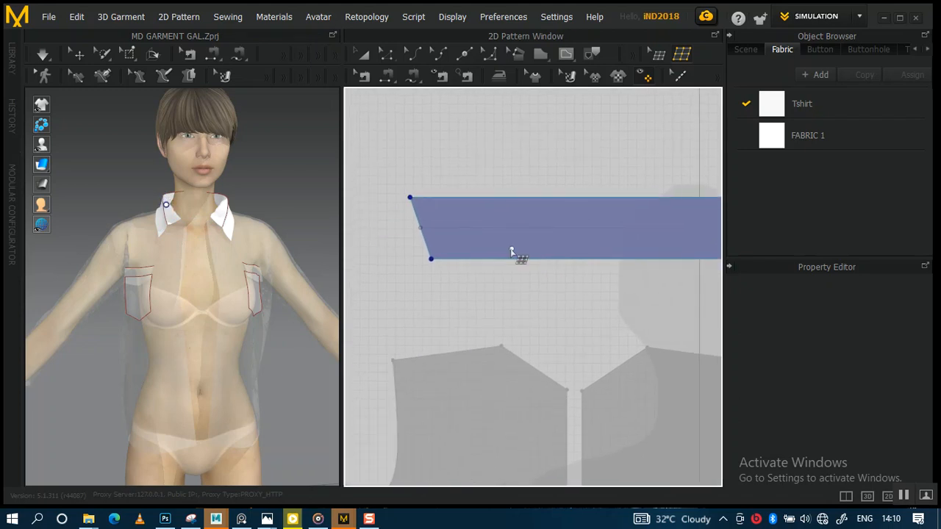
{"action": "scroll", "coordinate": [514, 271], "scroll_direction": "up", "scroll_amount": 2}
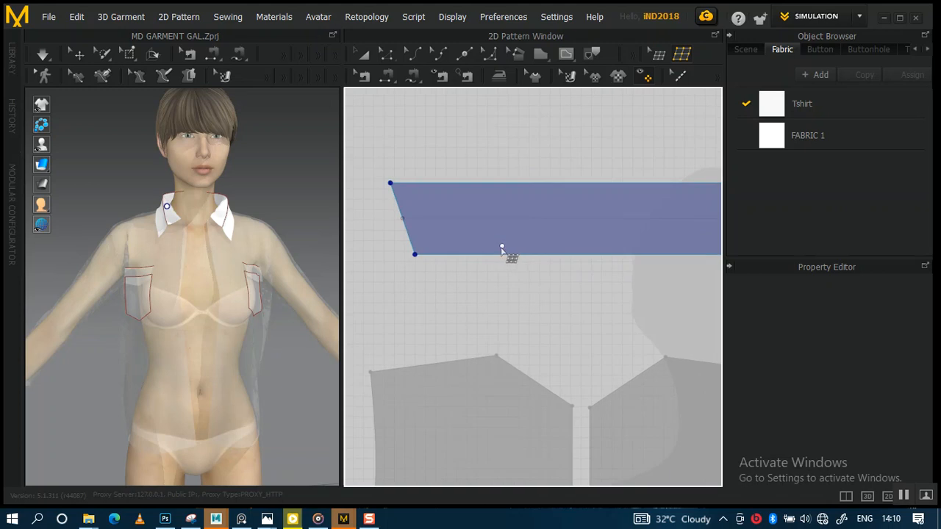
{"action": "left_click", "coordinate": [502, 250]}
{"action": "left_click", "coordinate": [657, 52]}
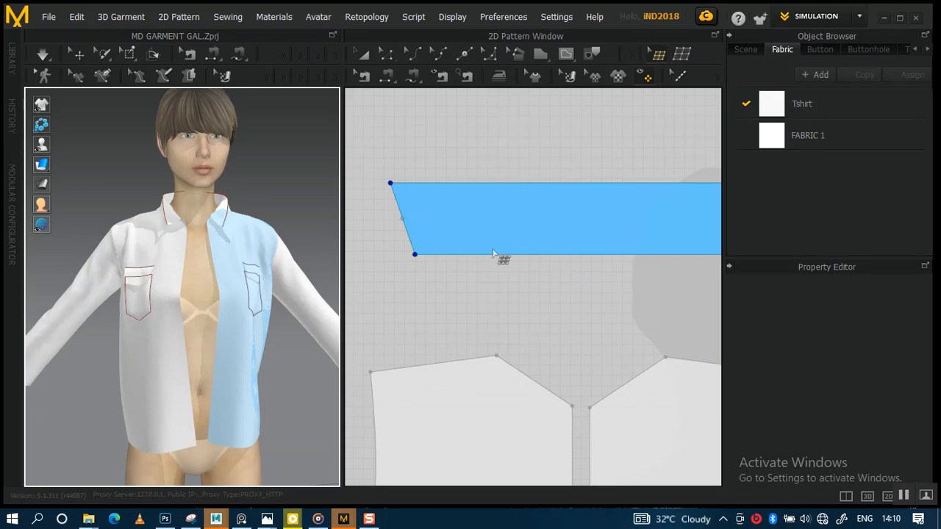
{"action": "scroll", "coordinate": [500, 252], "scroll_direction": "up", "scroll_amount": 1}
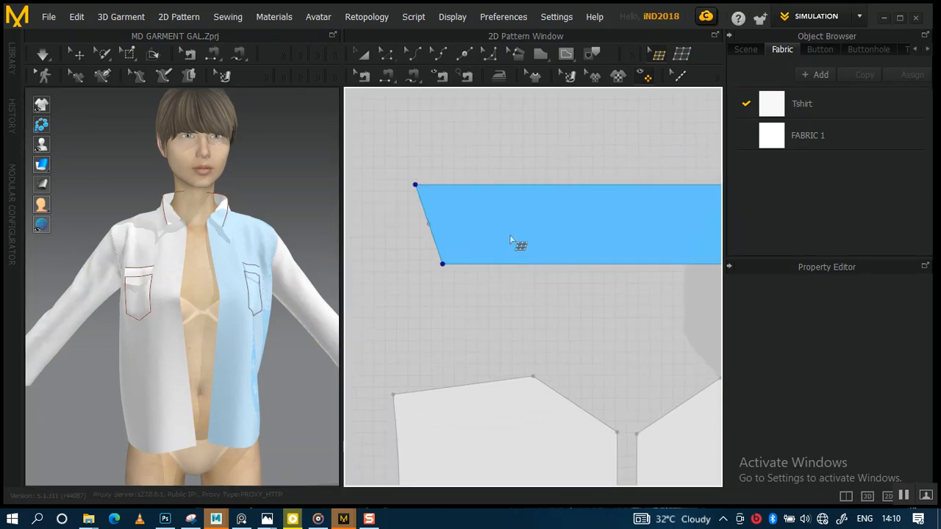
Divide the collar face with one lengthwise edge loop through the middle and five crosswise edge loops spread along its length
{"action": "left_click", "coordinate": [682, 55]}
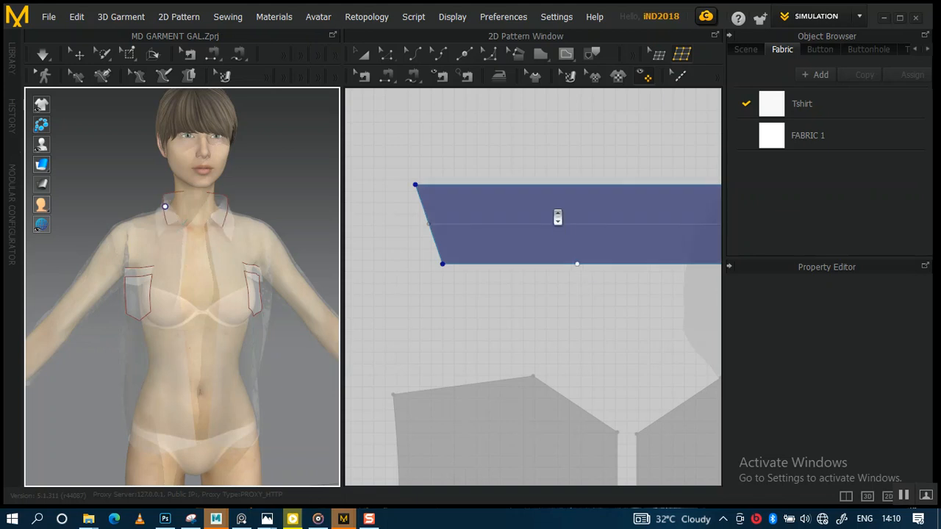
{"action": "scroll", "coordinate": [565, 231], "scroll_direction": "down", "scroll_amount": 4}
{"action": "scroll", "coordinate": [539, 236], "scroll_direction": "up", "scroll_amount": 3}
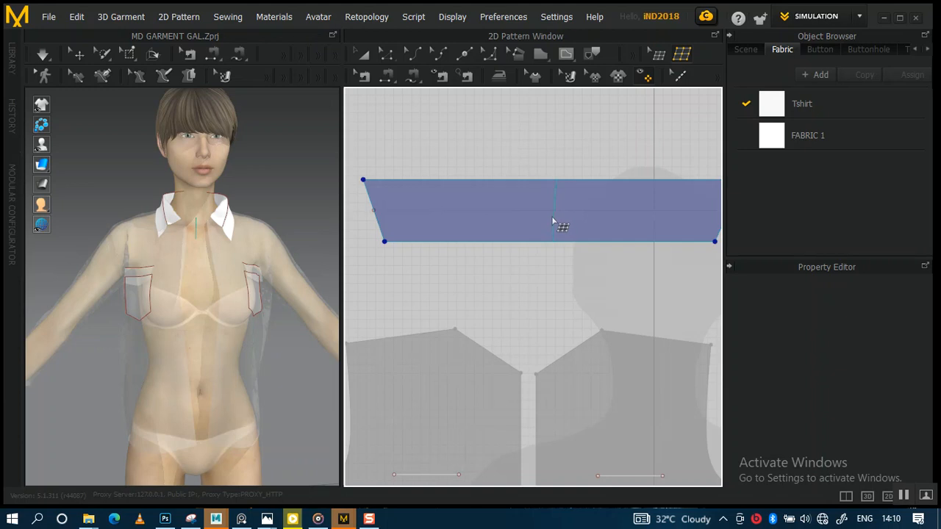
{"action": "left_click", "coordinate": [554, 219]}
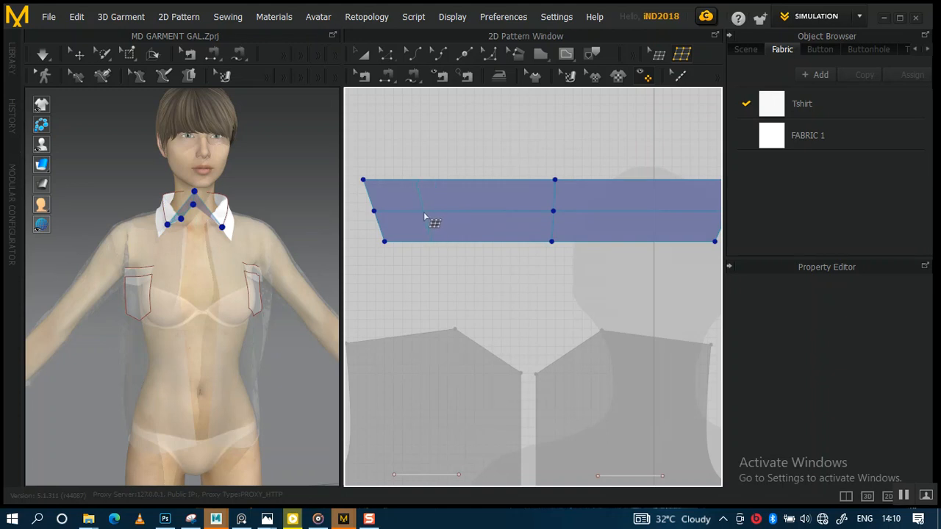
{"action": "left_click", "coordinate": [424, 212]}
{"action": "left_click", "coordinate": [487, 219]}
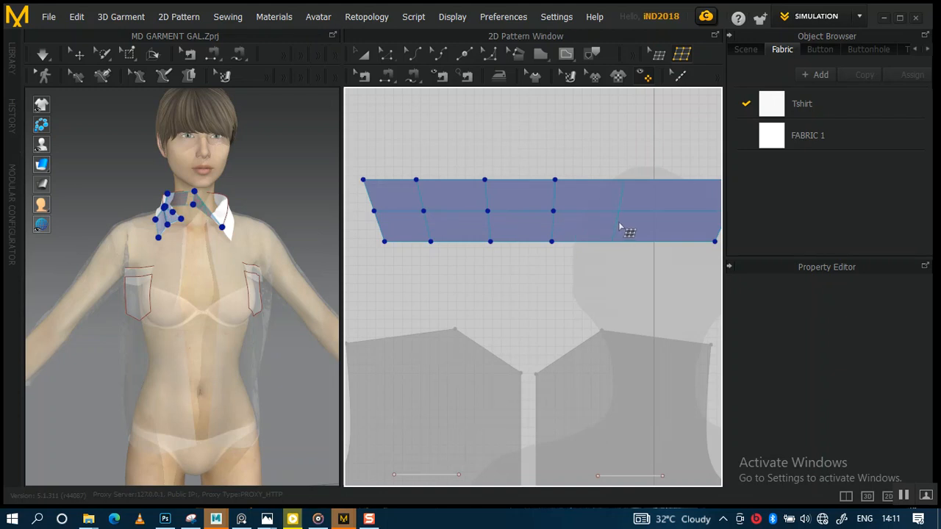
{"action": "left_click", "coordinate": [619, 228]}
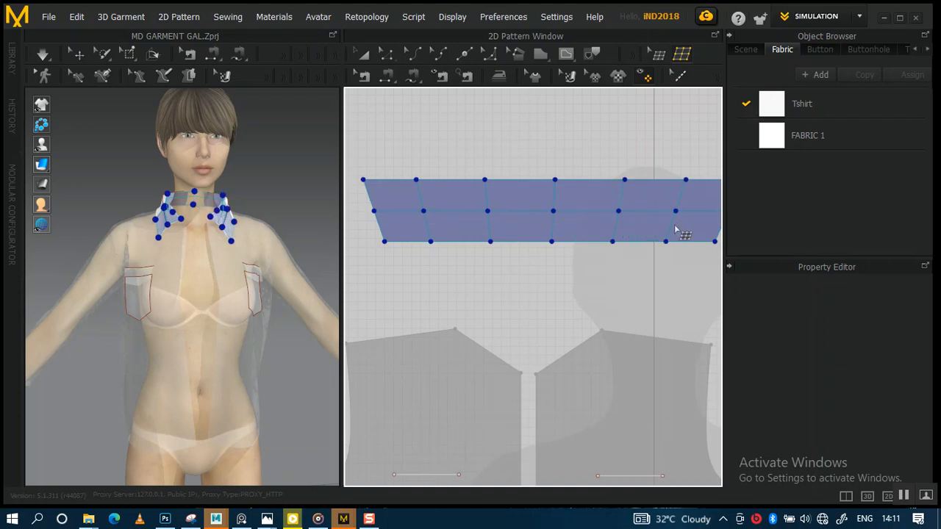
{"action": "left_click", "coordinate": [675, 231]}
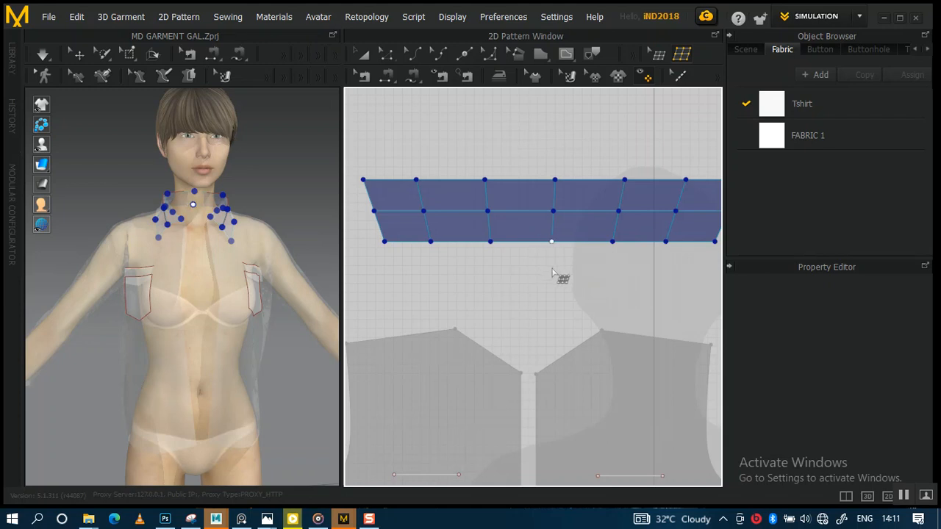
Add further lengthwise edge loops through the upper and lower rows of collar faces
{"action": "right_click_drag", "start_coordinate": [555, 312], "coordinate": [508, 299], "text": "alt"}
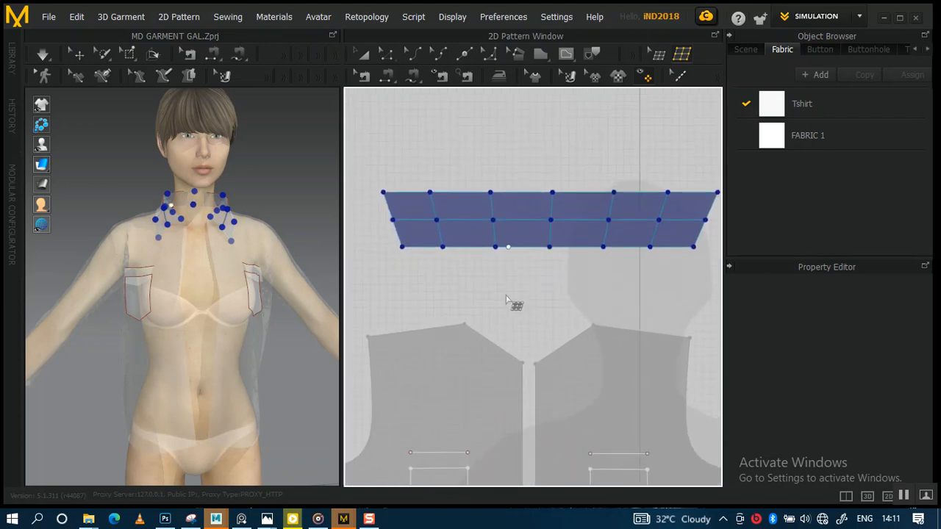
{"action": "middle_click_drag", "start_coordinate": [518, 297], "coordinate": [558, 310], "text": "alt"}
{"action": "right_click_drag", "start_coordinate": [546, 309], "coordinate": [545, 351], "text": "alt"}
{"action": "middle_click_drag", "start_coordinate": [525, 309], "coordinate": [536, 307], "text": "alt"}
{"action": "right_click_drag", "start_coordinate": [522, 310], "coordinate": [511, 291], "text": "alt"}
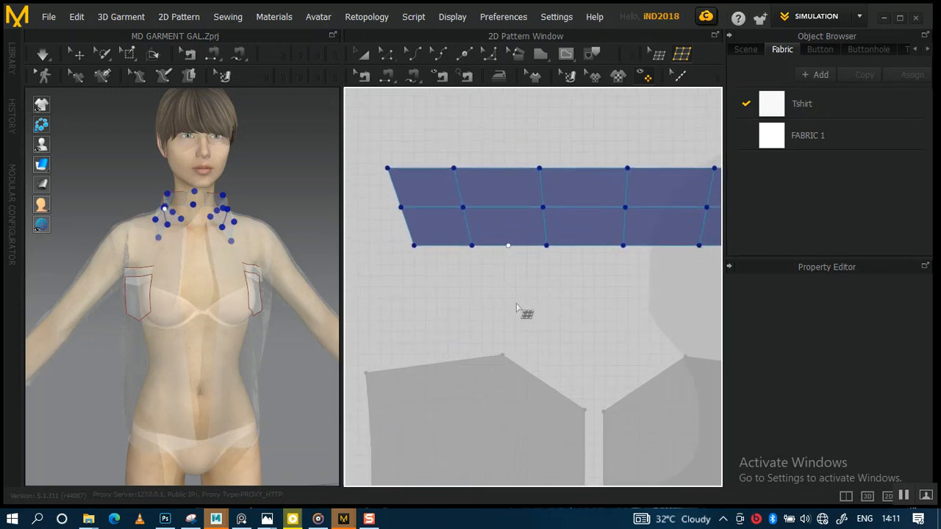
{"action": "scroll", "coordinate": [518, 289], "scroll_direction": "down", "scroll_amount": 2}
{"action": "mouse_move", "coordinate": [535, 275]}
{"action": "middle_mouse_down"}
{"action": "mouse_move", "coordinate": [513, 269]}
{"action": "mouse_move", "coordinate": [544, 290]}
{"action": "middle_mouse_up"}
{"action": "scroll", "coordinate": [540, 294], "scroll_direction": "down", "scroll_amount": 3}
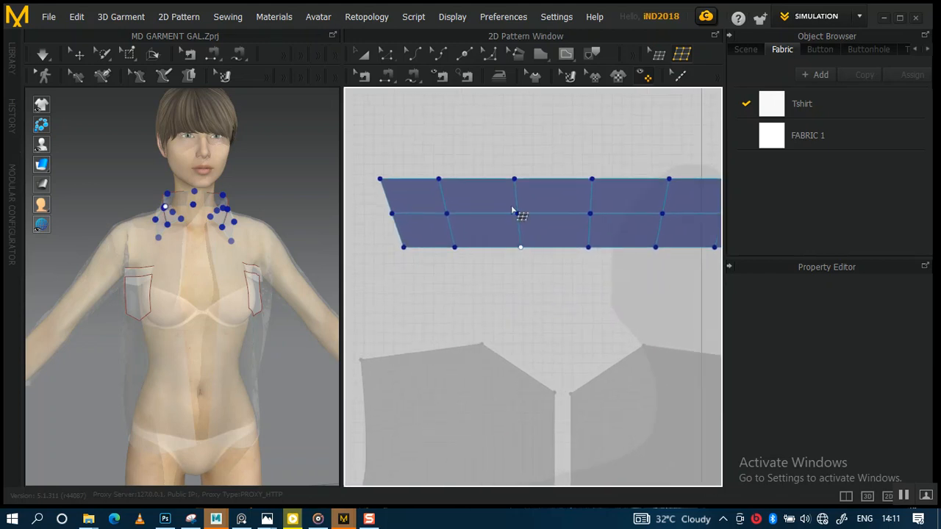
{"action": "scroll", "coordinate": [530, 288], "scroll_direction": "down", "scroll_amount": 1}
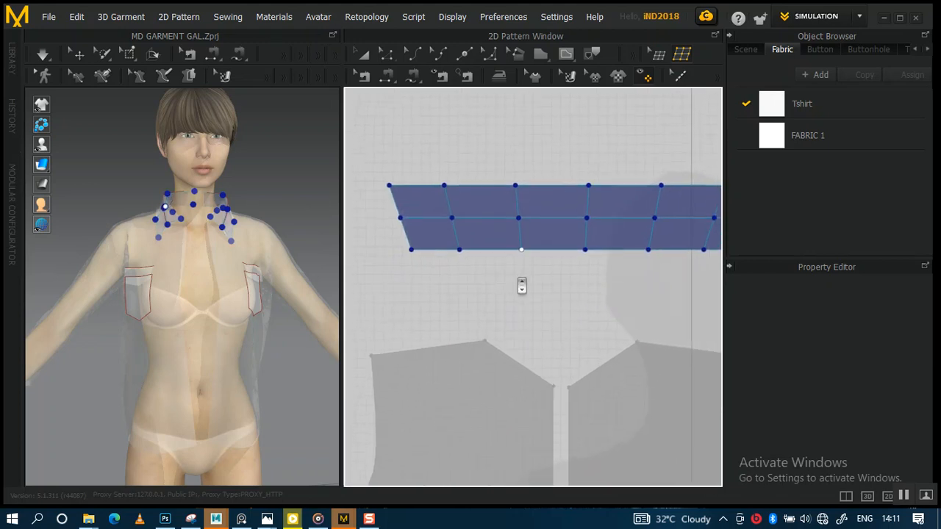
{"action": "left_click", "coordinate": [518, 207]}
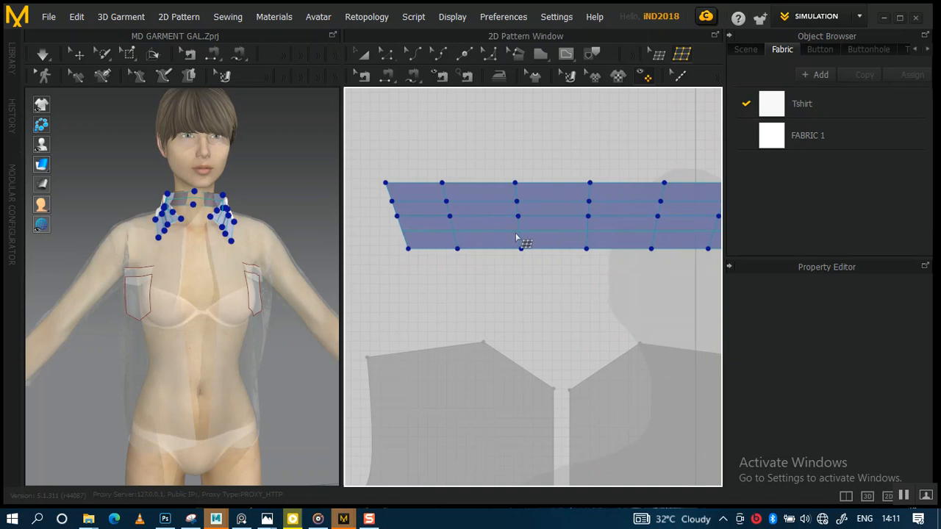
Outline the left sleeve pattern with retopology points at the cuff corners, cuff middle, both underarm corners and the cap peak
{"action": "scroll", "coordinate": [524, 294], "scroll_direction": "down", "scroll_amount": 4}
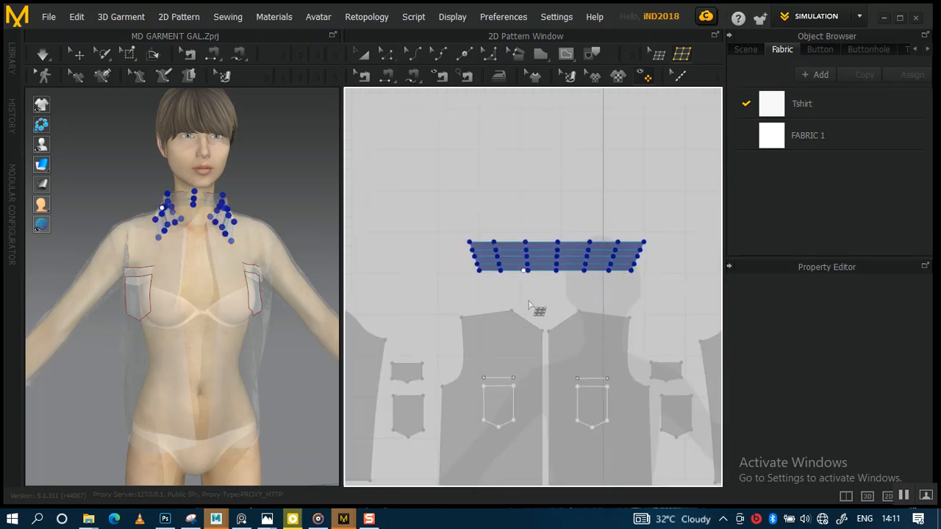
{"action": "scroll", "coordinate": [523, 295], "scroll_direction": "up", "scroll_amount": 5}
{"action": "middle_click_drag", "start_coordinate": [545, 259], "coordinate": [683, 315]}
{"action": "scroll", "coordinate": [603, 279], "scroll_direction": "down", "scroll_amount": 4}
{"action": "scroll", "coordinate": [535, 259], "scroll_direction": "down", "scroll_amount": 3}
{"action": "scroll", "coordinate": [453, 324], "scroll_direction": "up", "scroll_amount": 2}
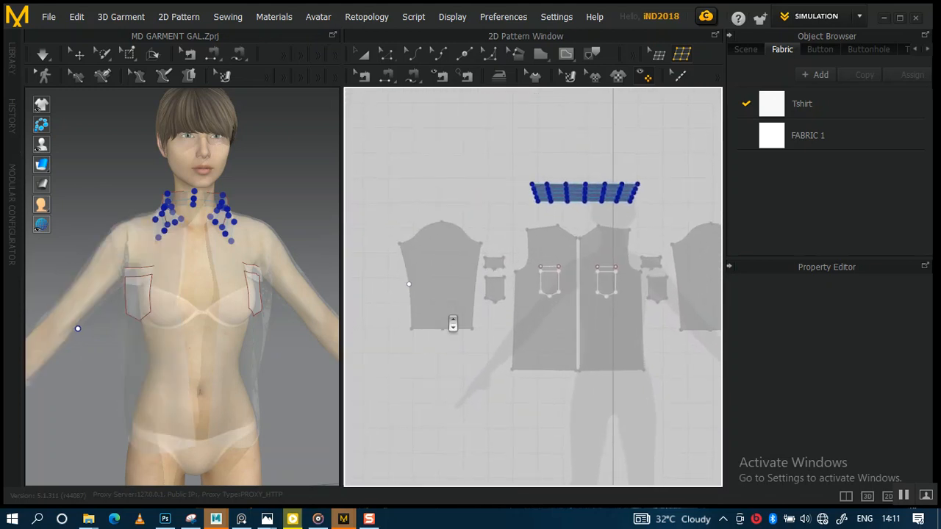
{"action": "mouse_move", "coordinate": [473, 308]}
{"action": "middle_mouse_down"}
{"action": "mouse_move", "coordinate": [448, 300]}
{"action": "mouse_move", "coordinate": [461, 319]}
{"action": "middle_mouse_up"}
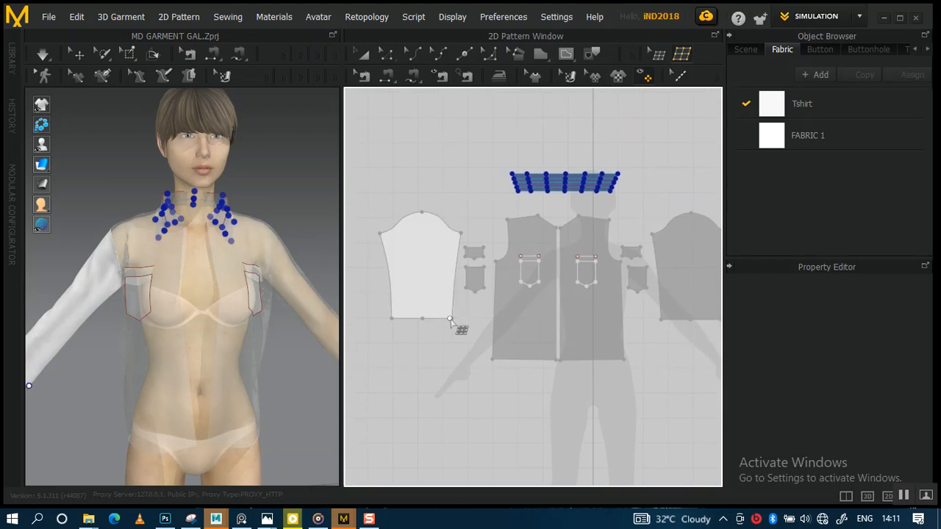
{"action": "left_click", "coordinate": [452, 319]}
{"action": "left_click", "coordinate": [461, 234]}
{"action": "left_click", "coordinate": [424, 213]}
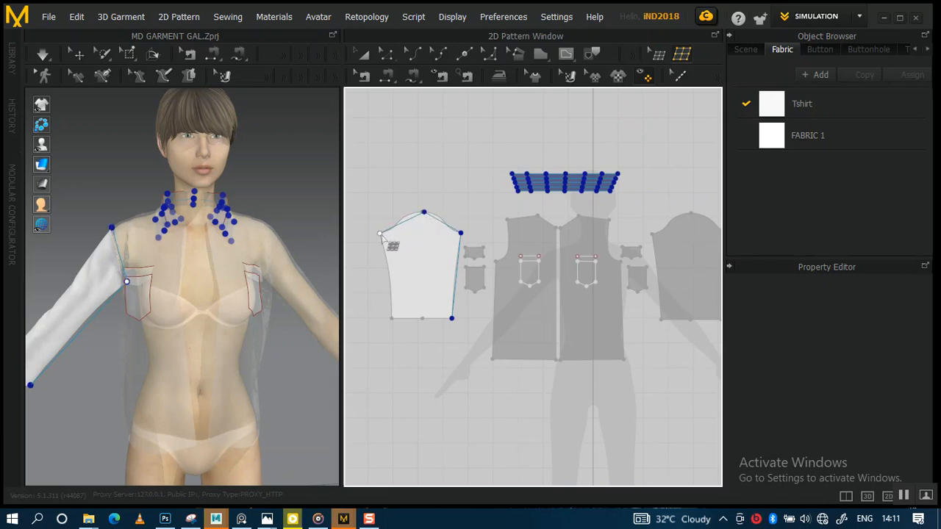
{"action": "left_click", "coordinate": [391, 318]}
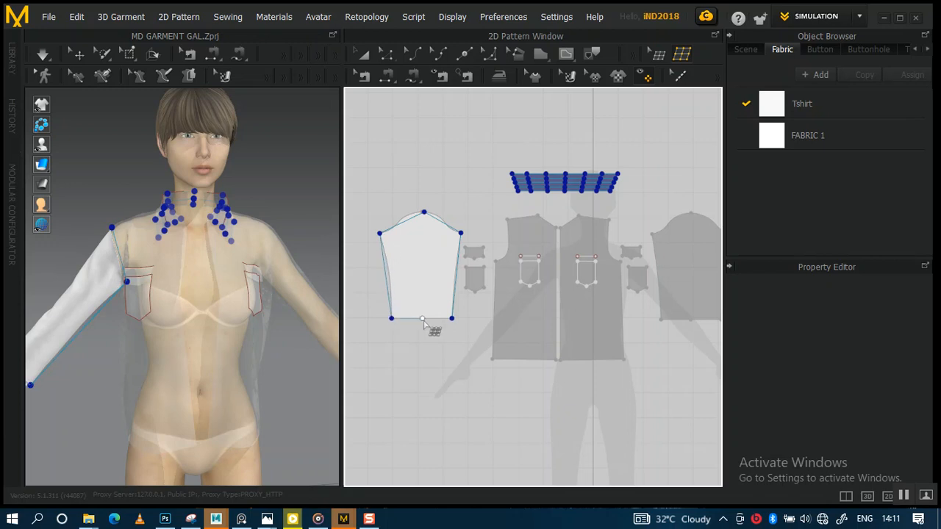
{"action": "left_click", "coordinate": [425, 319]}
{"action": "left_click", "coordinate": [451, 319]}
{"action": "left_click", "coordinate": [460, 234]}
Connect the sleeve's middle cuff point to the cap peak to form two lengthwise faces
{"action": "middle_click_drag", "start_coordinate": [460, 288], "coordinate": [471, 294]}
{"action": "scroll", "coordinate": [471, 294], "scroll_direction": "up", "scroll_amount": 4}
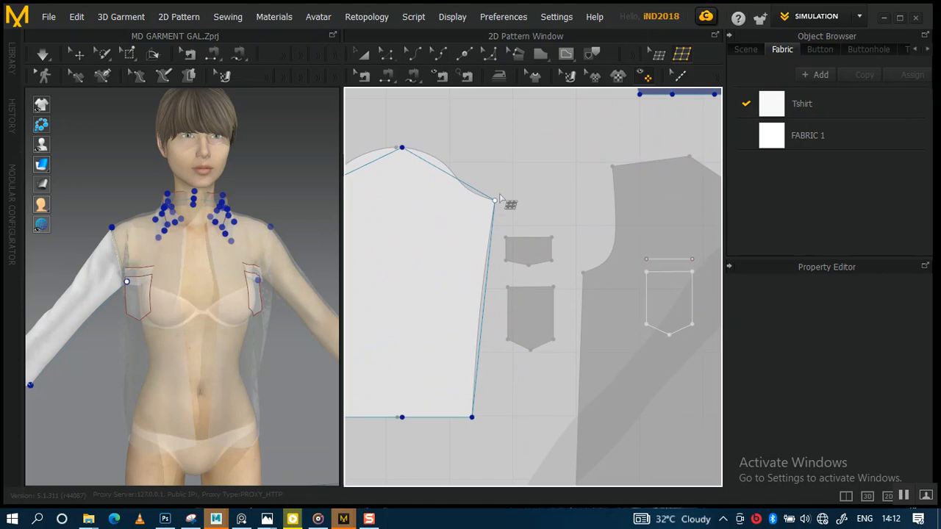
{"action": "middle_click_drag", "start_coordinate": [532, 257], "coordinate": [596, 205]}
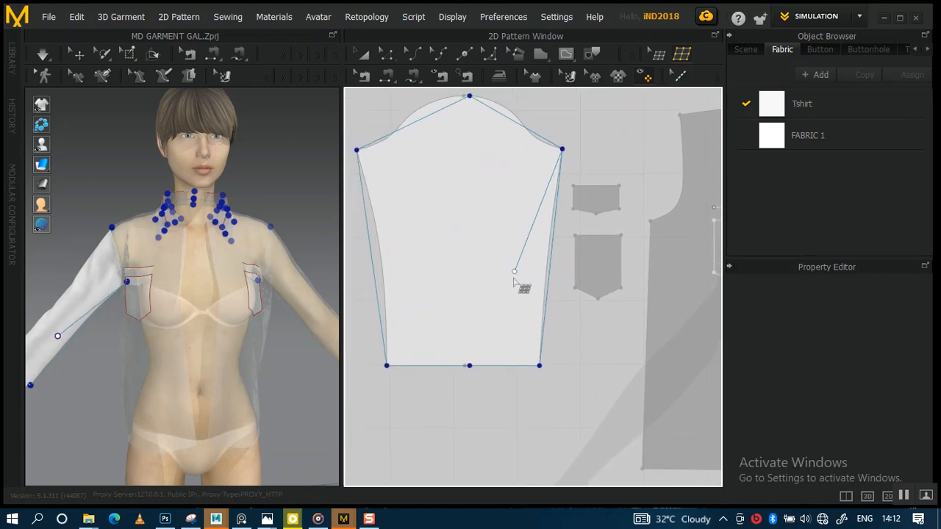
{"action": "left_click", "coordinate": [562, 150]}
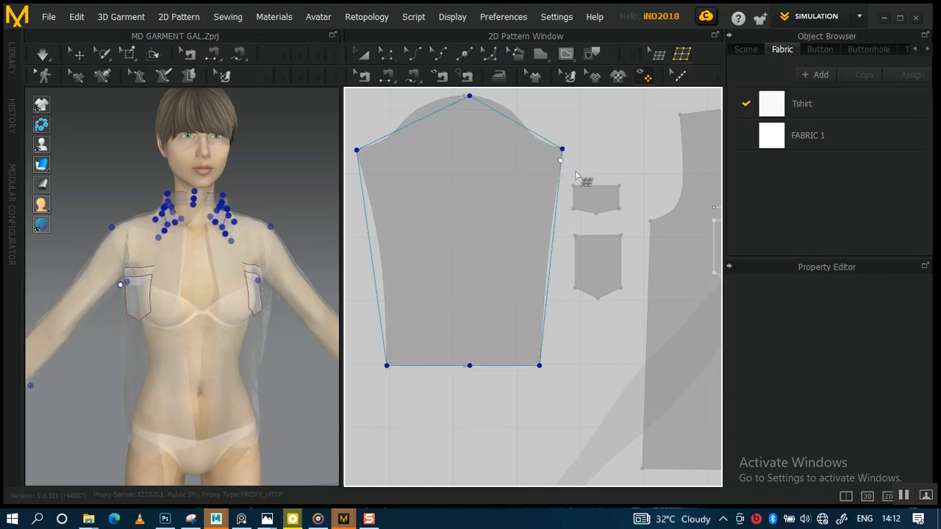
{"action": "left_click", "coordinate": [469, 366]}
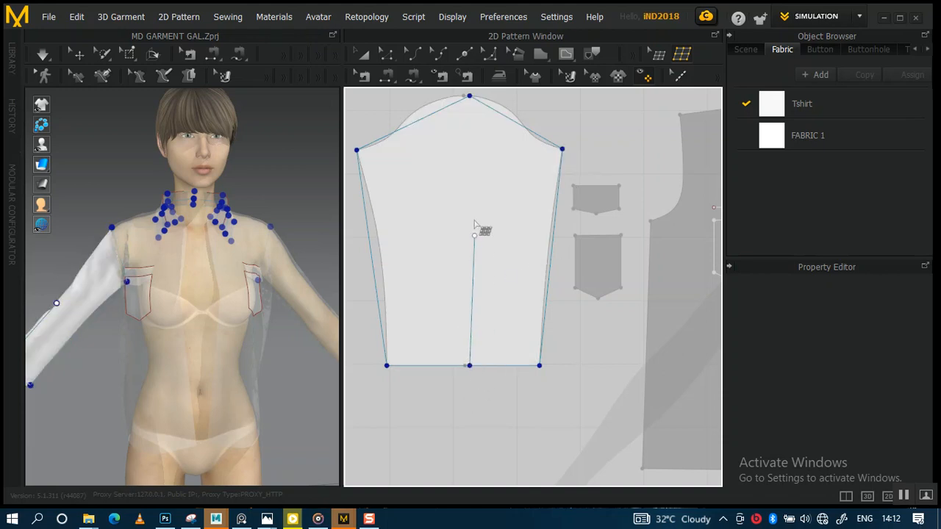
{"action": "left_click", "coordinate": [470, 96]}
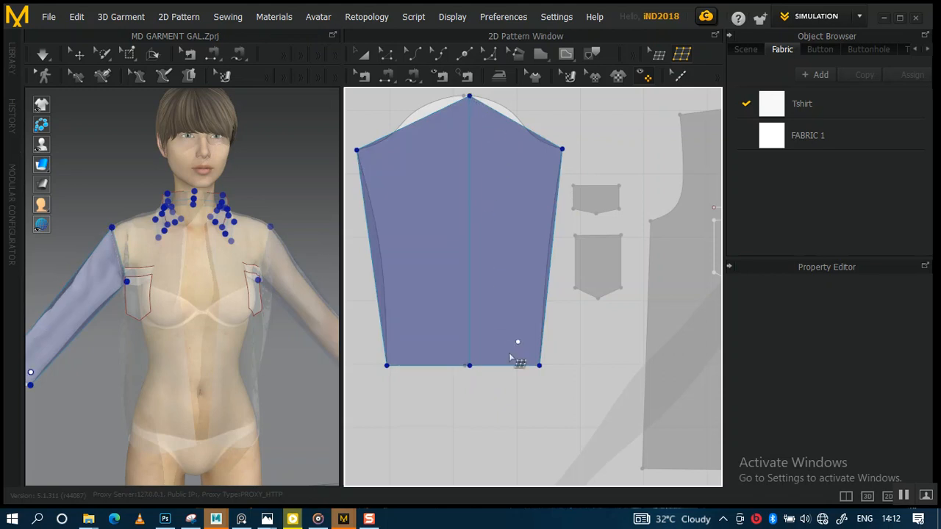
Add a lengthwise edge loop on each side of the left sleeve's centre line, from the cap to the cuff
{"action": "scroll", "coordinate": [468, 301], "scroll_direction": "down", "scroll_amount": 6}
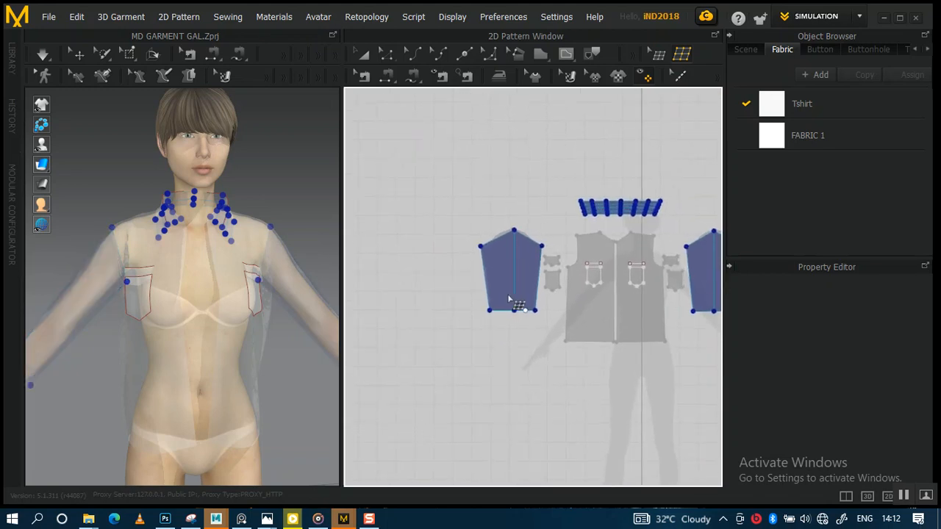
{"action": "middle_click_drag", "start_coordinate": [508, 299], "coordinate": [429, 320]}
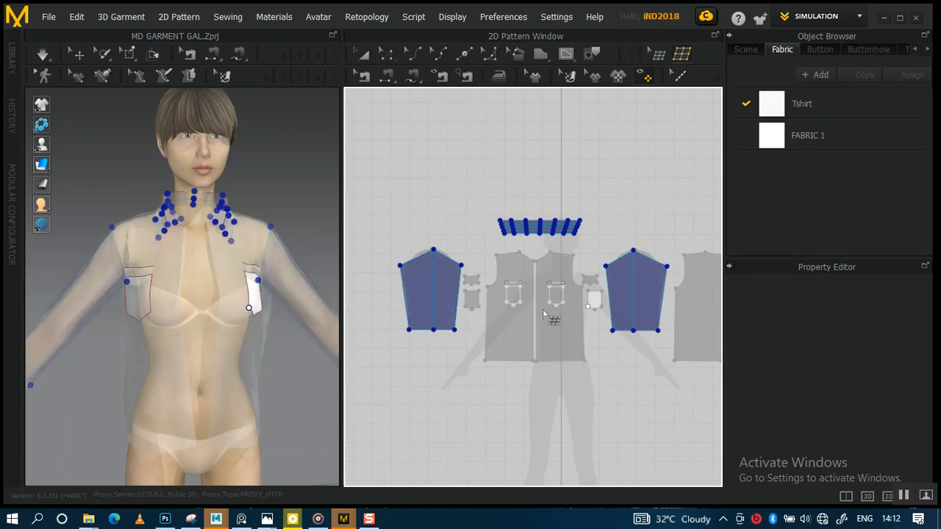
{"action": "scroll", "coordinate": [521, 319], "scroll_direction": "up", "scroll_amount": 6}
{"action": "right_click_drag", "start_coordinate": [536, 352], "coordinate": [550, 333]}
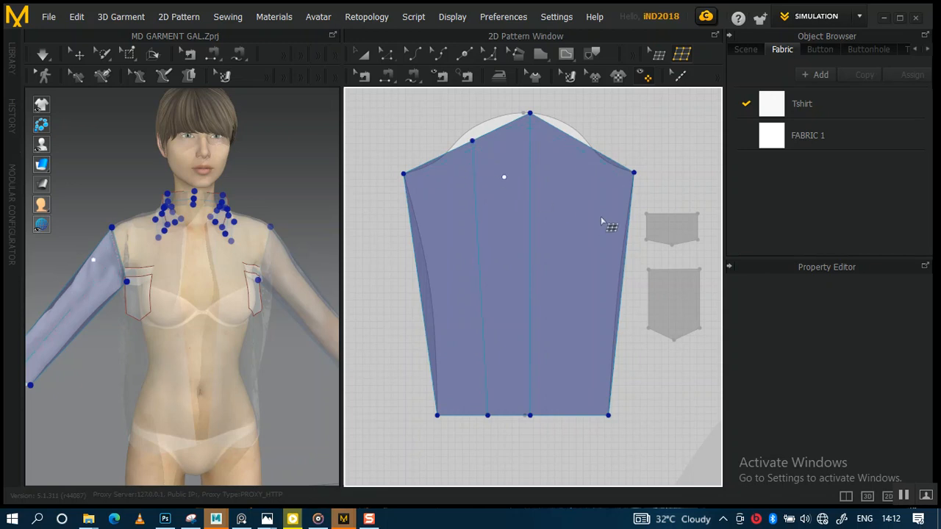
{"action": "left_click", "coordinate": [598, 157]}
{"action": "left_click", "coordinate": [592, 154]}
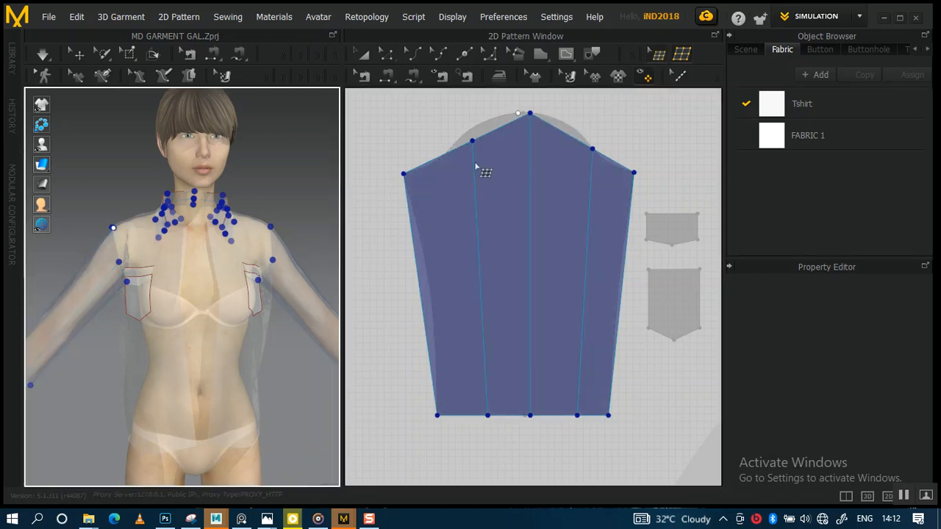
Move the two new cap points up onto the curved sleeve cap on either side of the peak
{"action": "left_click_drag", "start_coordinate": [473, 140], "coordinate": [471, 131]}
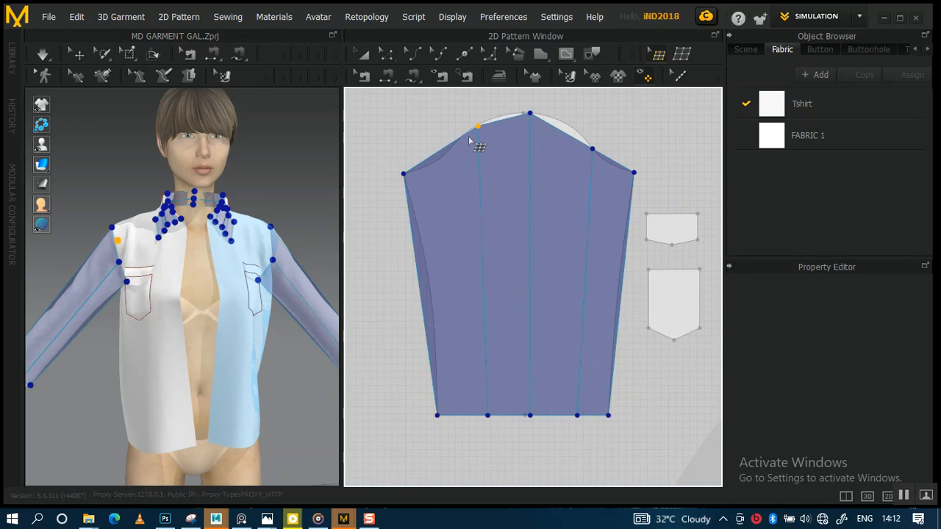
{"action": "left_click", "coordinate": [585, 143]}
{"action": "key", "text": "Left"}
{"action": "key", "text": "Left"}
{"action": "key", "text": "Left"}
{"action": "key", "text": "Left"}
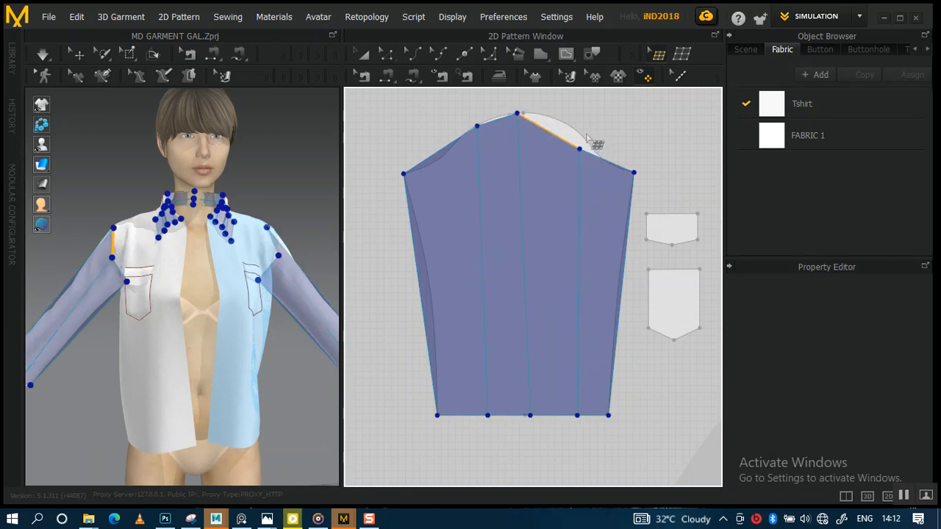
{"action": "left_click_drag", "start_coordinate": [563, 154], "coordinate": [588, 132]}
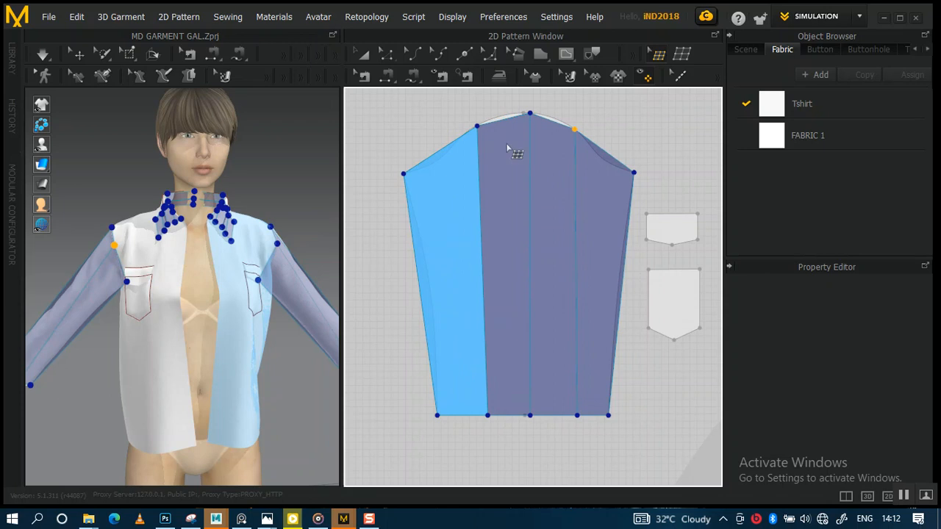
Add one more lengthwise edge loop through each outermost face of the sleeve, placed at the inward curve of the armhole
{"action": "left_click", "coordinate": [681, 58]}
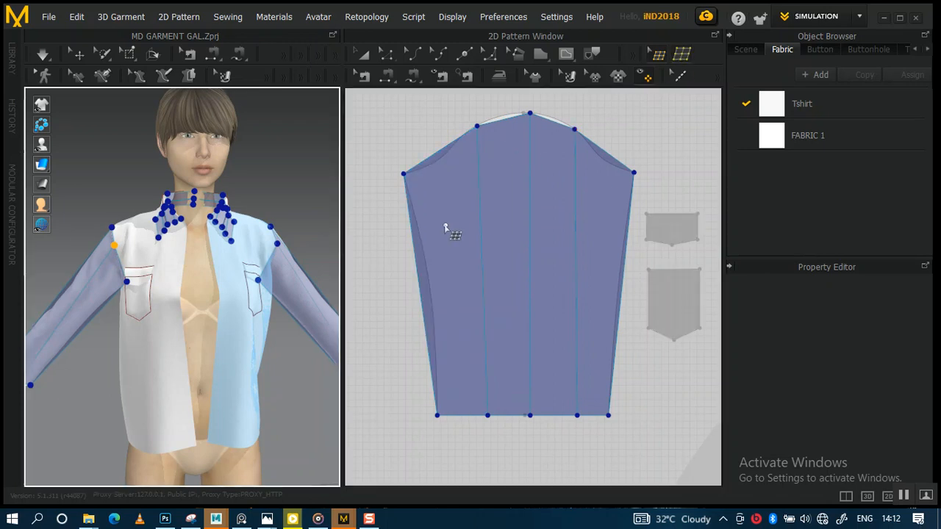
{"action": "left_click", "coordinate": [444, 164]}
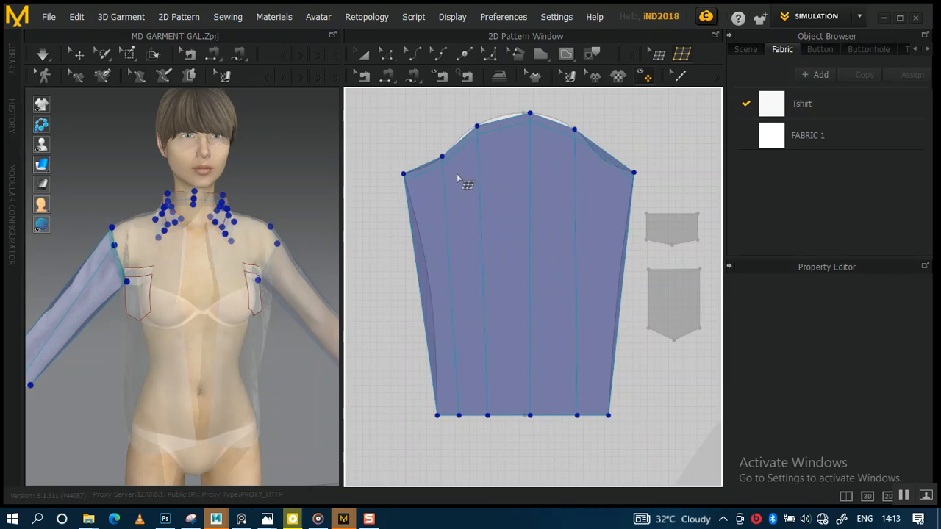
{"action": "left_click", "coordinate": [603, 160]}
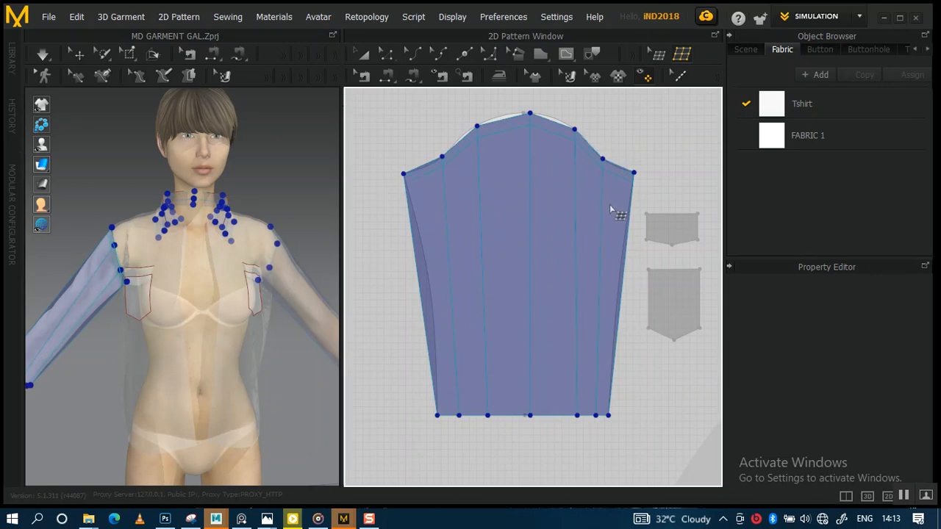
Shift the first edge right of the sleeve's centre line inward and raise its upper point onto the cap curve
{"action": "left_click", "coordinate": [657, 56]}
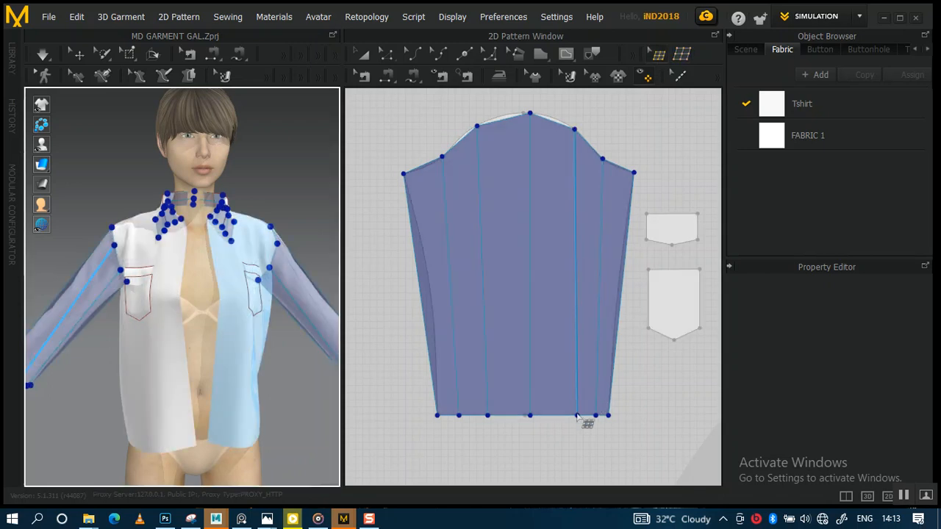
{"action": "left_click", "coordinate": [572, 416]}
{"action": "left_click_drag", "start_coordinate": [572, 417], "coordinate": [568, 418]}
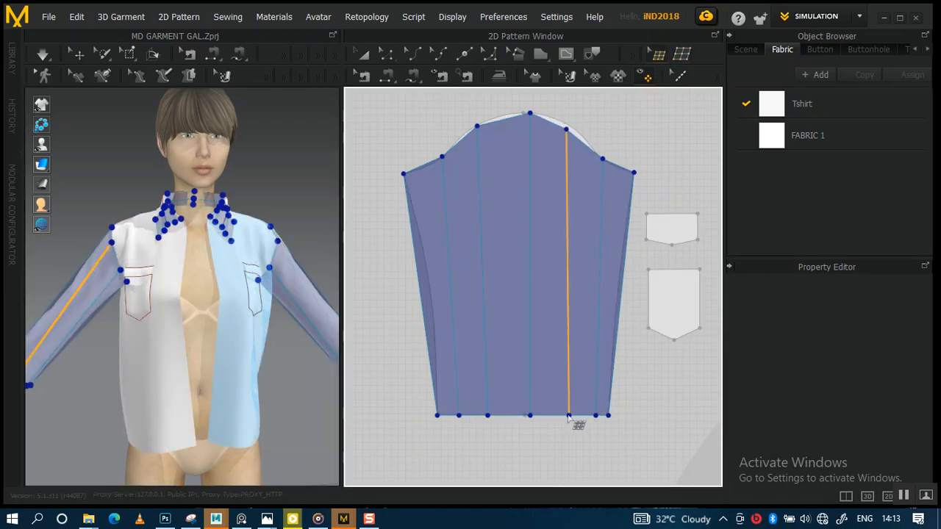
{"action": "left_click", "coordinate": [569, 417]}
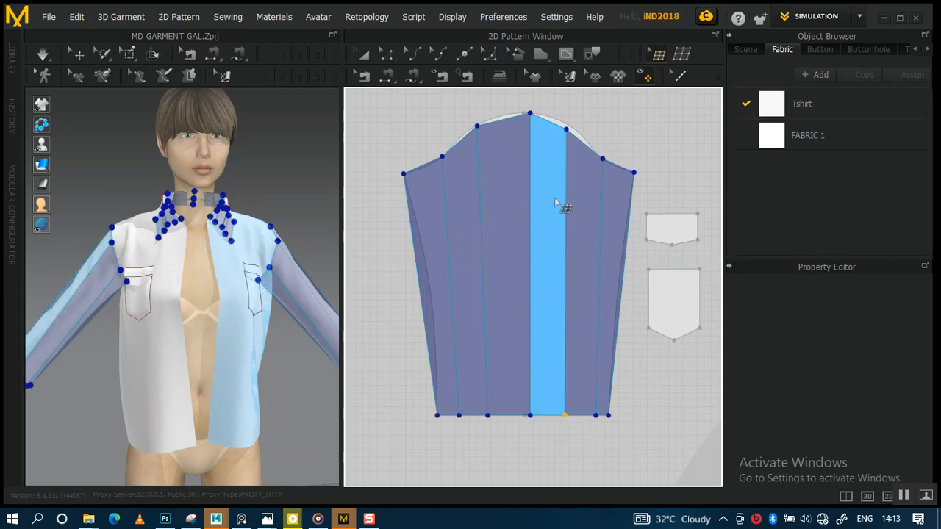
{"action": "left_click", "coordinate": [567, 131]}
{"action": "left_click_drag", "start_coordinate": [565, 131], "coordinate": [565, 123]}
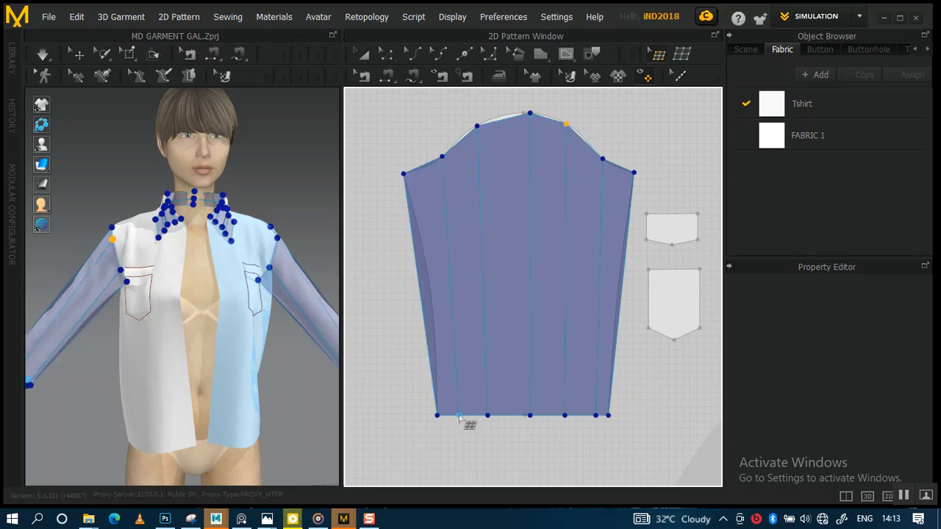
Try other positions along the cap curve for the point left of the left sleeve's peak
{"action": "left_click", "coordinate": [479, 125]}
{"action": "left_click_drag", "start_coordinate": [488, 122], "coordinate": [509, 117]}
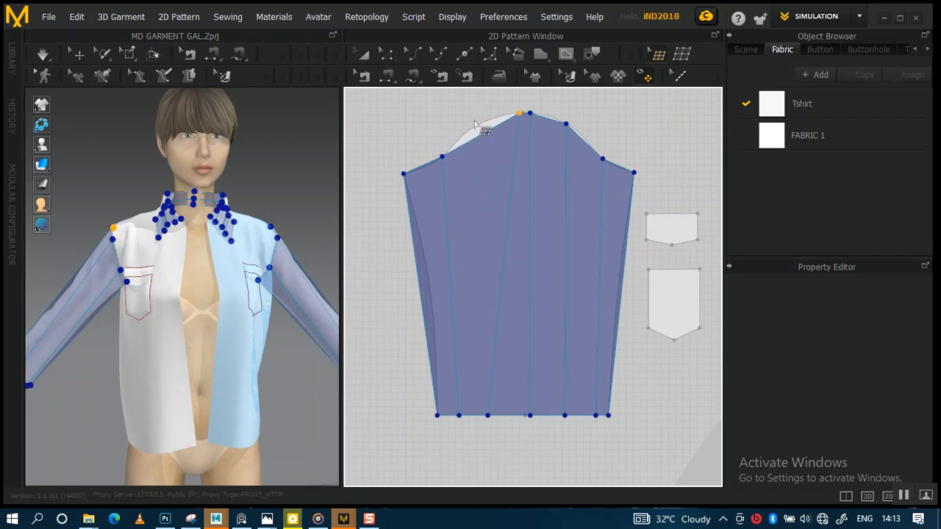
{"action": "key", "text": "ctrl+z"}
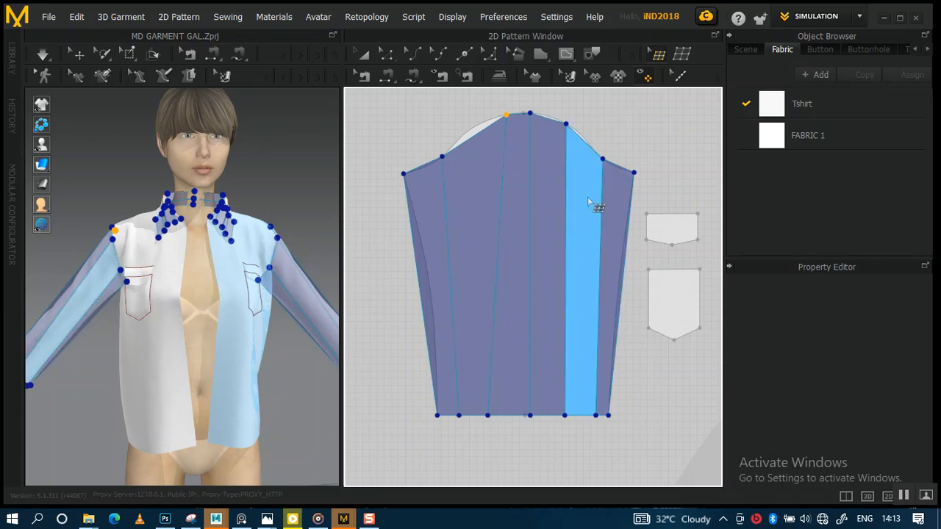
{"action": "left_click_drag", "start_coordinate": [506, 115], "coordinate": [475, 129]}
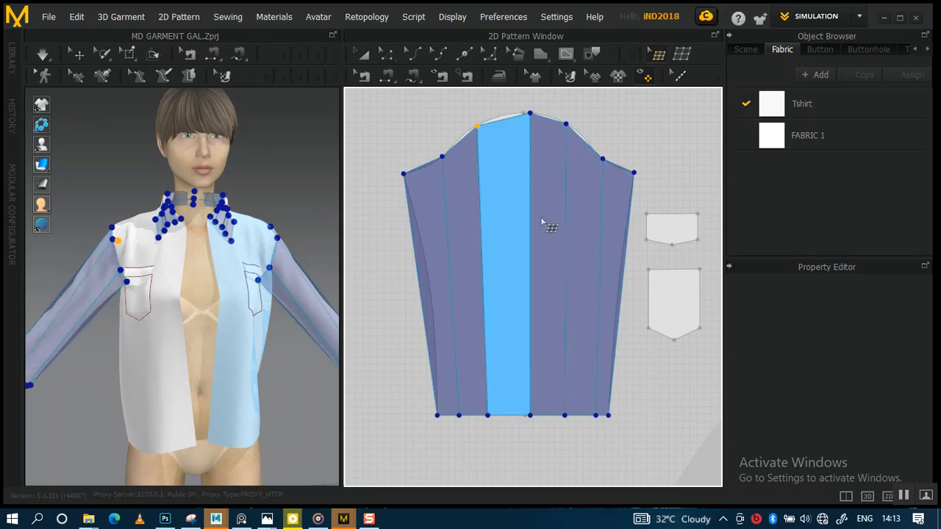
{"action": "scroll", "coordinate": [542, 228], "scroll_direction": "up", "scroll_amount": 5}
{"action": "scroll", "coordinate": [556, 280], "scroll_direction": "down", "scroll_amount": 4}
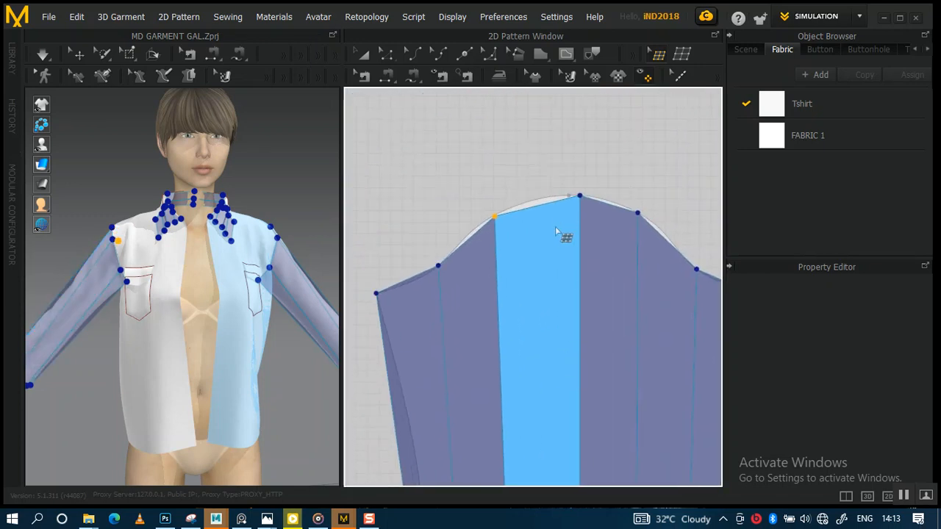
{"action": "scroll", "coordinate": [559, 261], "scroll_direction": "up", "scroll_amount": 2}
{"action": "mouse_move", "coordinate": [474, 180]}
{"action": "left_mouse_down"}
{"action": "mouse_move", "coordinate": [484, 164]}
{"action": "mouse_move", "coordinate": [461, 170]}
{"action": "left_mouse_up"}
{"action": "mouse_move", "coordinate": [534, 174]}
{"action": "left_mouse_down"}
{"action": "mouse_move", "coordinate": [546, 176]}
{"action": "mouse_move", "coordinate": [481, 183]}
{"action": "mouse_move", "coordinate": [489, 177]}
{"action": "mouse_move", "coordinate": [466, 169]}
{"action": "mouse_move", "coordinate": [544, 174]}
{"action": "left_mouse_up"}
{"action": "key", "text": "ctrl+z"}
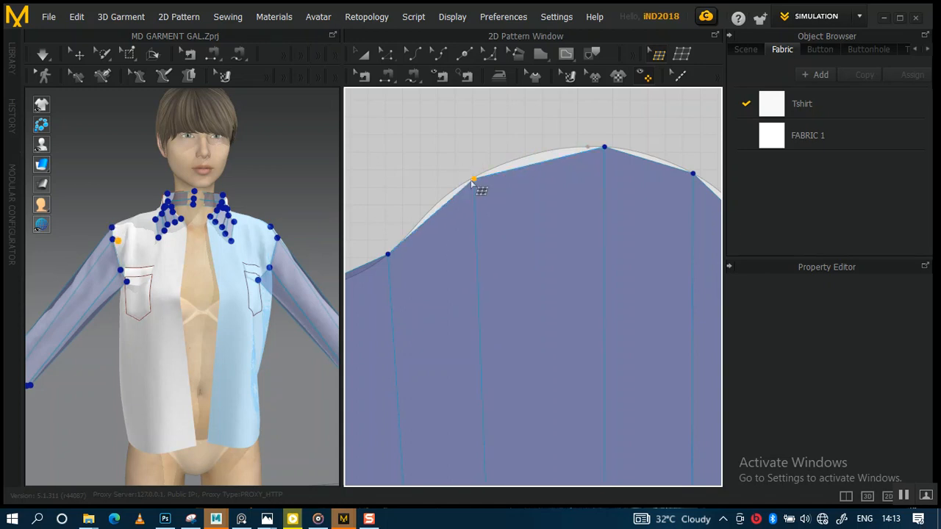
Settle the point left of the sleeve's peak on the cap curve with its edge nearly vertical, and nudge the adjacent outer point onto the curve
{"action": "left_click_drag", "start_coordinate": [476, 178], "coordinate": [481, 172]}
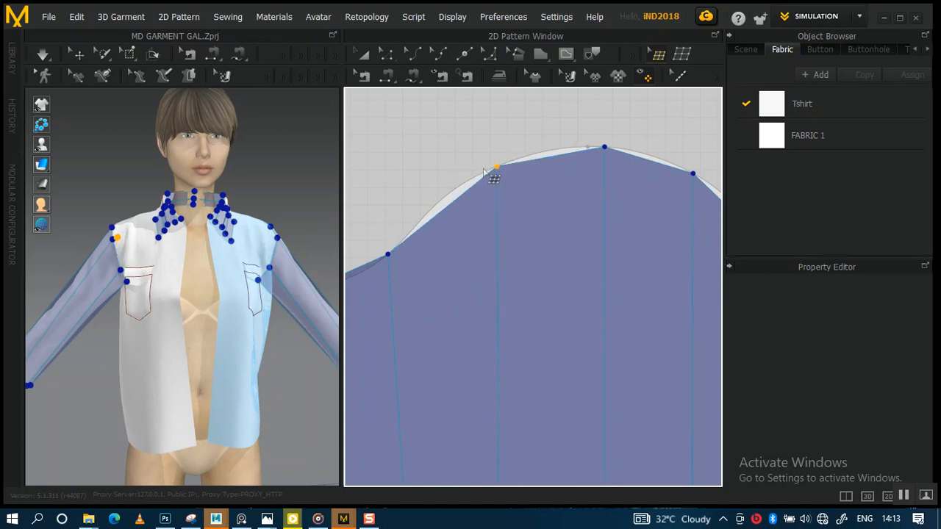
{"action": "scroll", "coordinate": [535, 213], "scroll_direction": "down", "scroll_amount": 2}
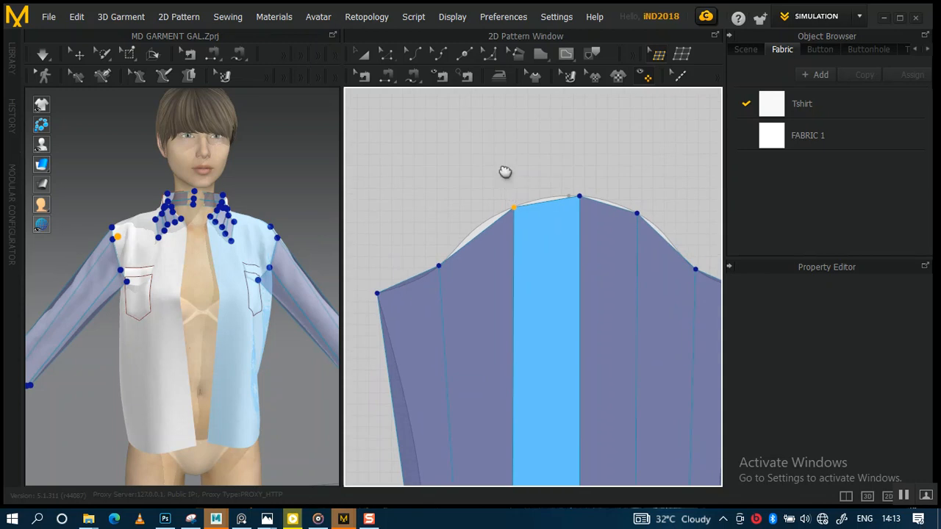
{"action": "middle_click_drag", "start_coordinate": [505, 172], "coordinate": [495, 130]}
{"action": "mouse_move", "coordinate": [430, 227]}
{"action": "left_mouse_down"}
{"action": "mouse_move", "coordinate": [447, 207]}
{"action": "mouse_move", "coordinate": [427, 234]}
{"action": "mouse_move", "coordinate": [427, 225]}
{"action": "left_mouse_up"}
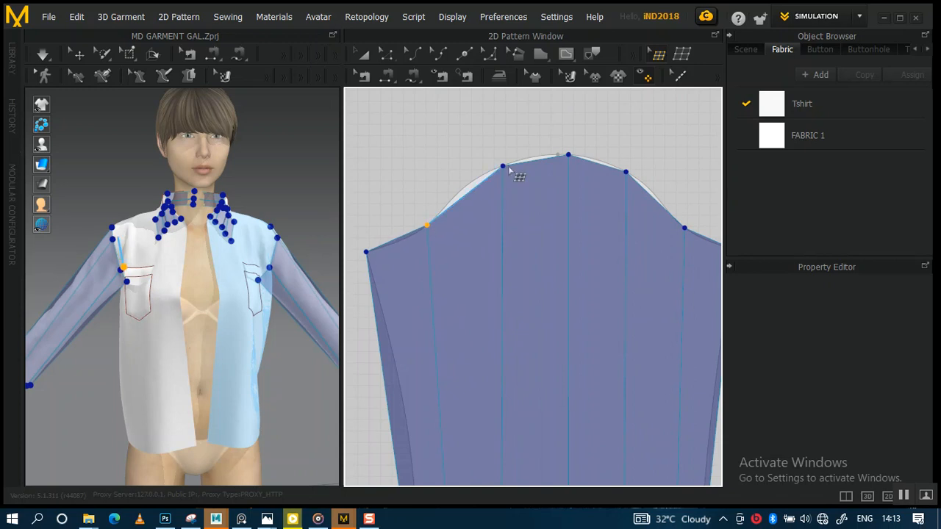
{"action": "left_click_drag", "start_coordinate": [504, 165], "coordinate": [491, 170]}
Add three crosswise edge loops to the left sleeve, at mid-length, in the upper half and in the lower half
{"action": "scroll", "coordinate": [572, 189], "scroll_direction": "down", "scroll_amount": 3}
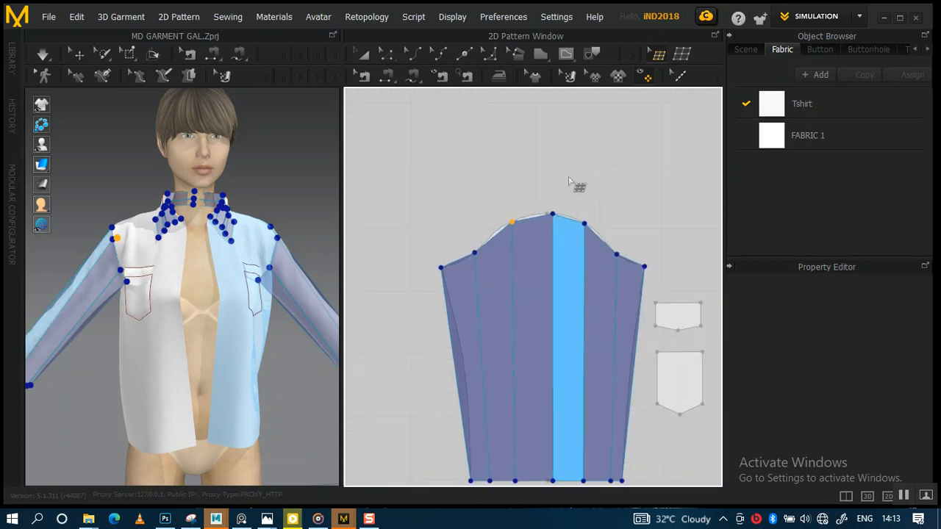
{"action": "middle_click_drag", "start_coordinate": [551, 267], "coordinate": [535, 217]}
{"action": "scroll", "coordinate": [533, 277], "scroll_direction": "up", "scroll_amount": 2}
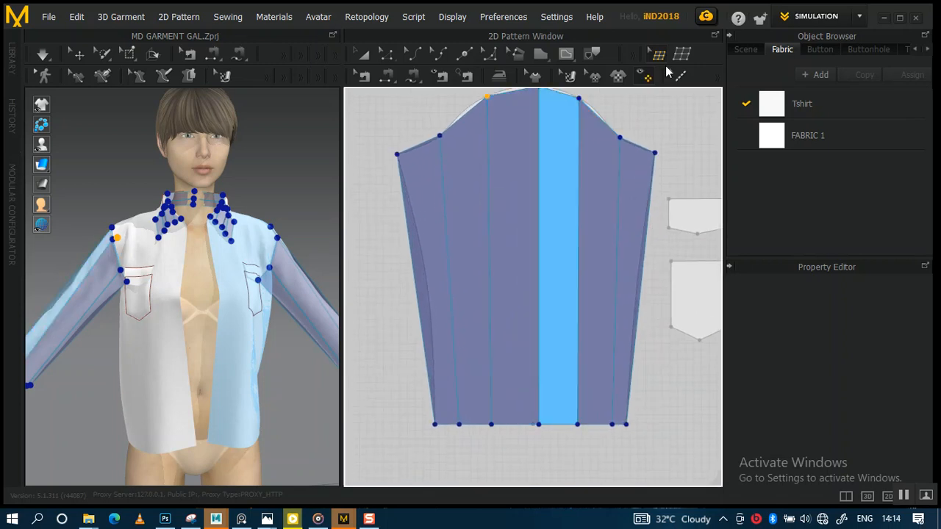
{"action": "left_click", "coordinate": [680, 56]}
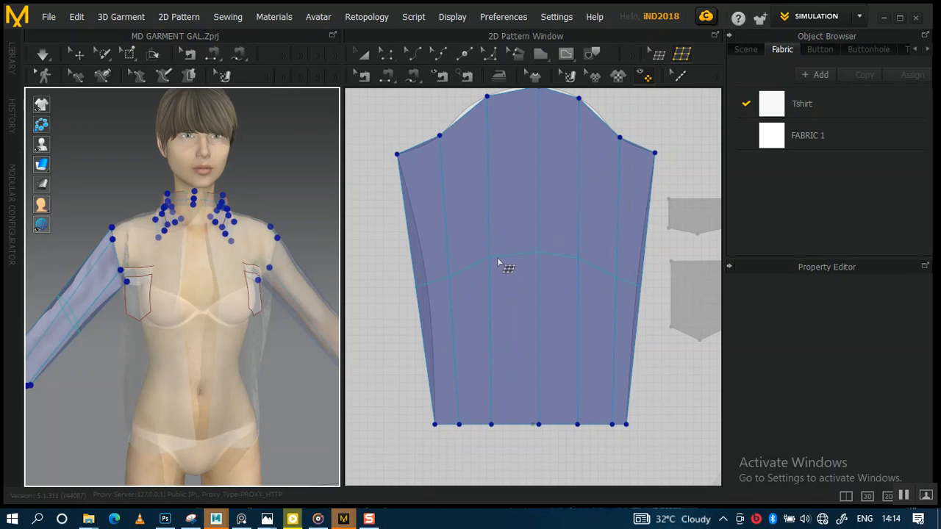
{"action": "left_click", "coordinate": [498, 259]}
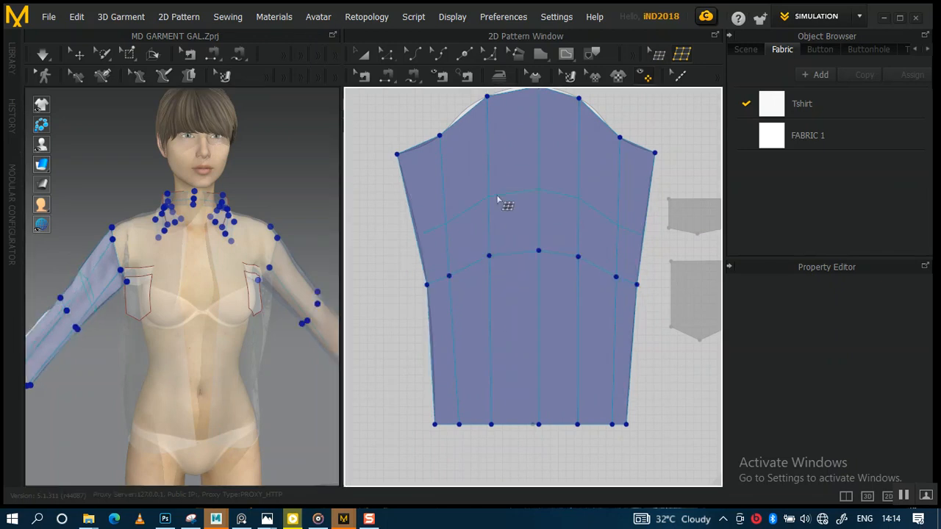
{"action": "left_click", "coordinate": [497, 173]}
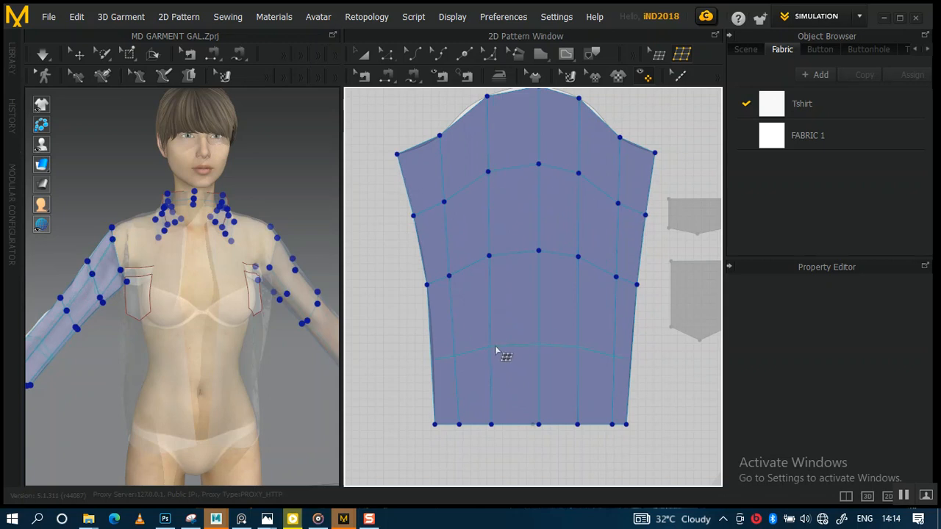
{"action": "left_click", "coordinate": [497, 344]}
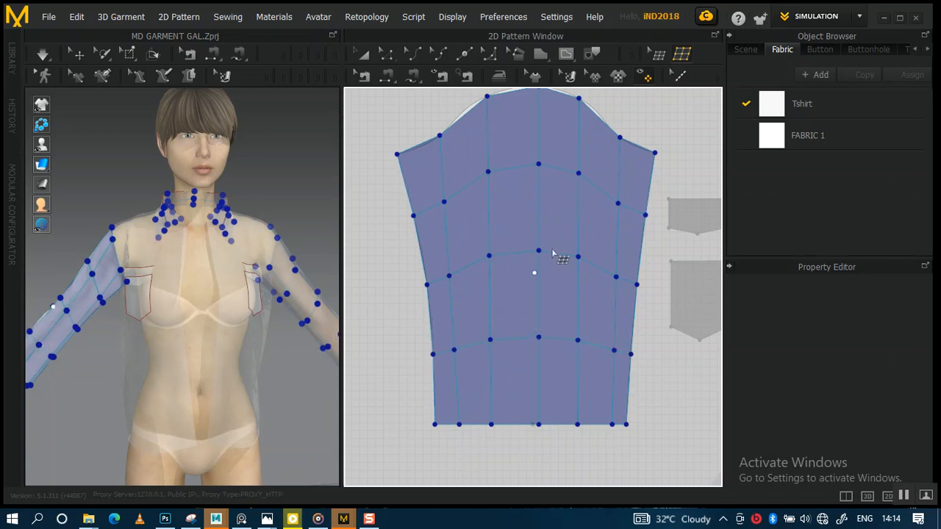
{"action": "scroll", "coordinate": [567, 268], "scroll_direction": "down", "scroll_amount": 2}
{"action": "scroll", "coordinate": [567, 272], "scroll_direction": "up", "scroll_amount": 2}
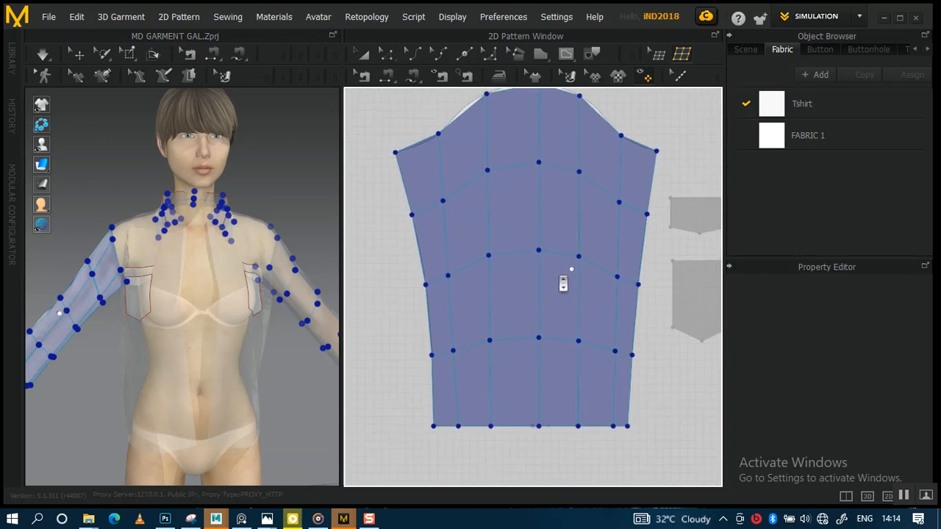
{"action": "scroll", "coordinate": [532, 206], "scroll_direction": "down", "scroll_amount": 4}
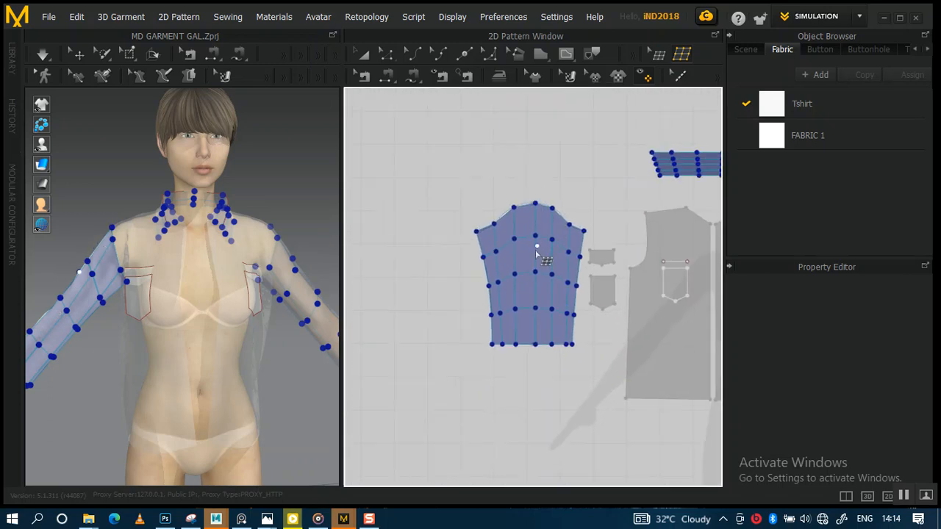
{"action": "left_click", "coordinate": [516, 285]}
{"action": "scroll", "coordinate": [455, 272], "scroll_direction": "down", "scroll_amount": 2}
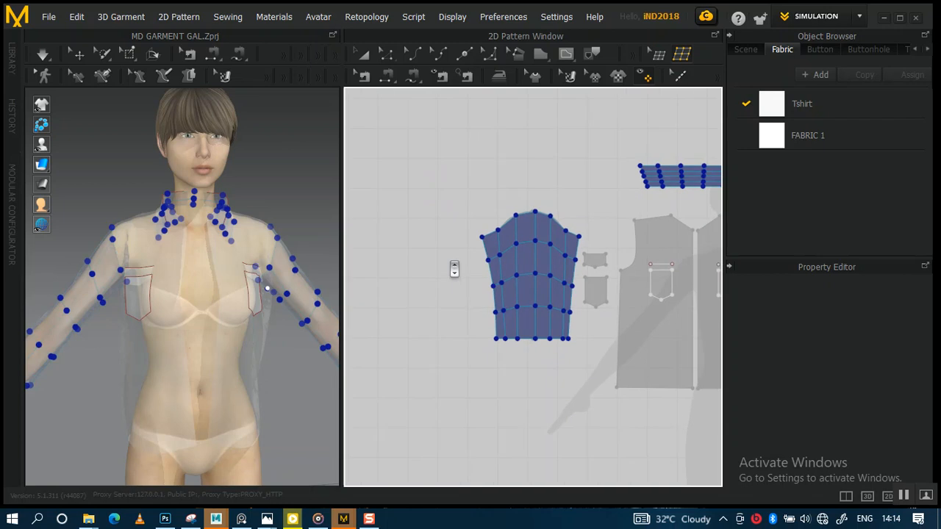
{"action": "scroll", "coordinate": [530, 269], "scroll_direction": "up", "scroll_amount": 5}
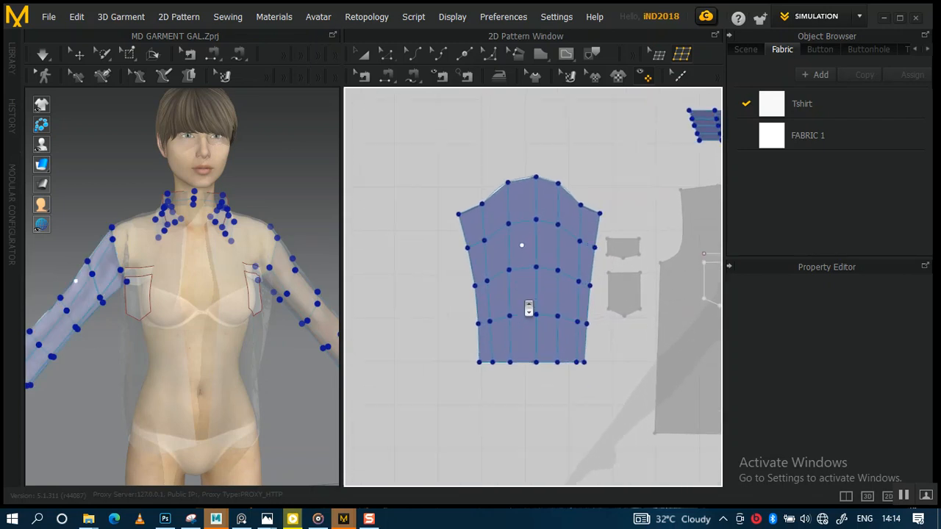
{"action": "scroll", "coordinate": [491, 315], "scroll_direction": "up", "scroll_amount": 1}
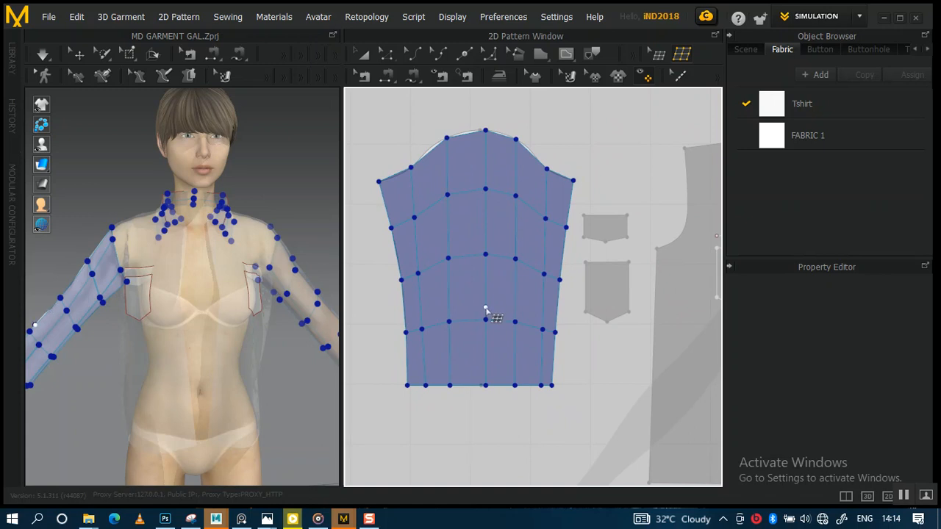
{"action": "scroll", "coordinate": [507, 316], "scroll_direction": "down", "scroll_amount": 4}
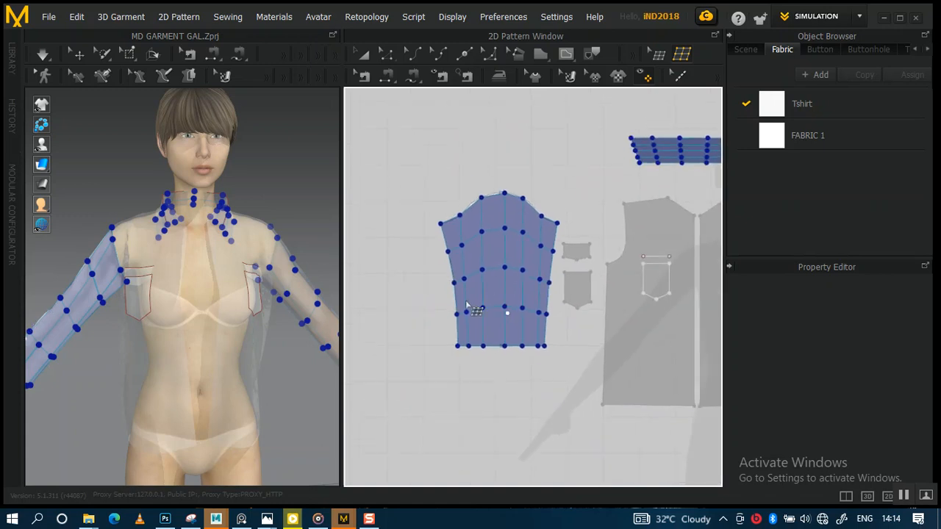
{"action": "scroll", "coordinate": [531, 316], "scroll_direction": "up", "scroll_amount": 2}
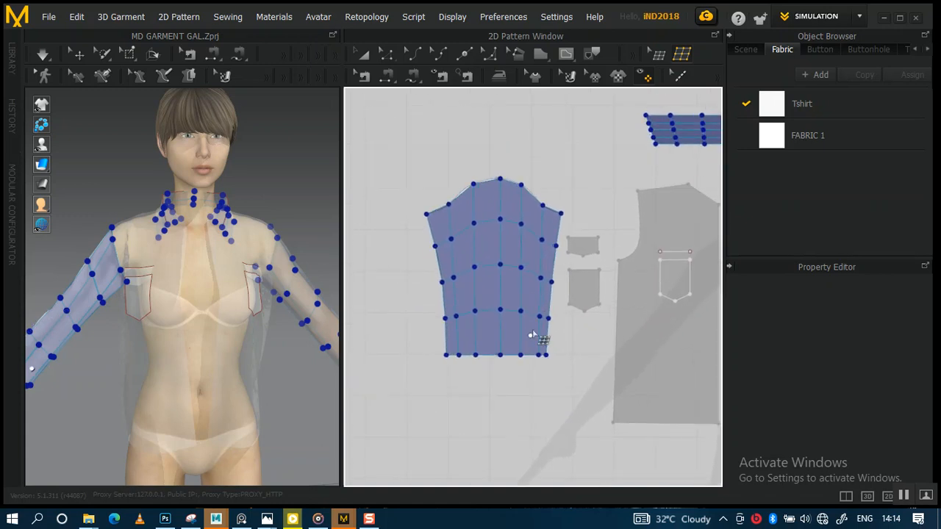
{"action": "scroll", "coordinate": [536, 331], "scroll_direction": "up", "scroll_amount": 2}
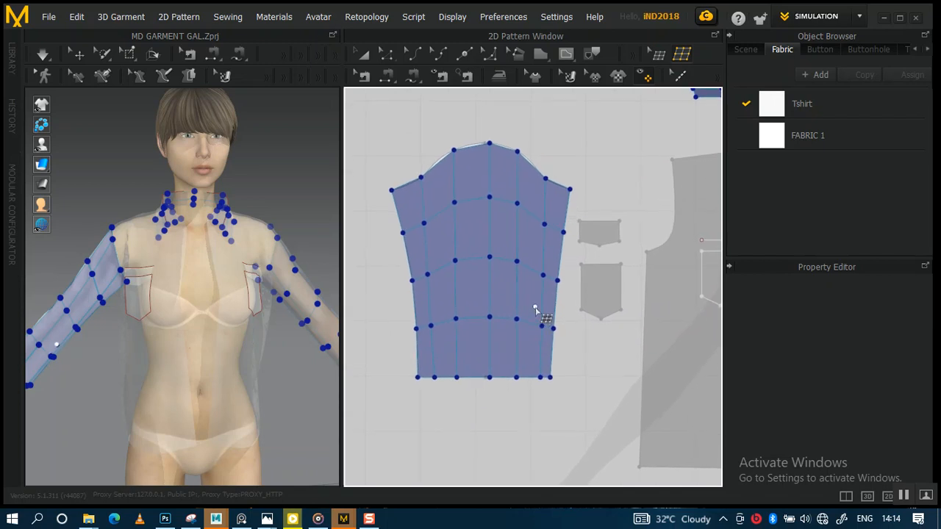
{"action": "scroll", "coordinate": [534, 316], "scroll_direction": "down", "scroll_amount": 2}
{"action": "scroll", "coordinate": [533, 301], "scroll_direction": "up", "scroll_amount": 2}
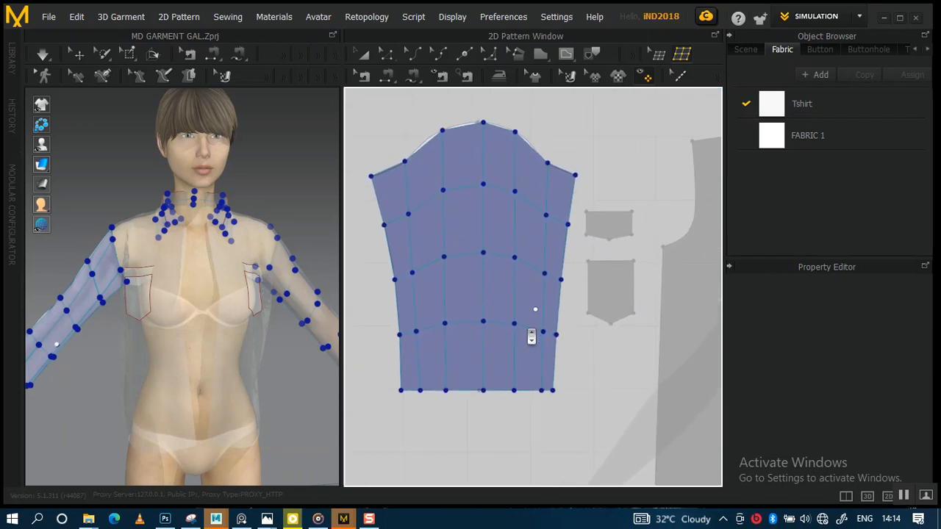
Split each existing row of the left sleeve's mesh in two with another crosswise edge loop, working from the cuff up to the cap
{"action": "left_click", "coordinate": [482, 362]}
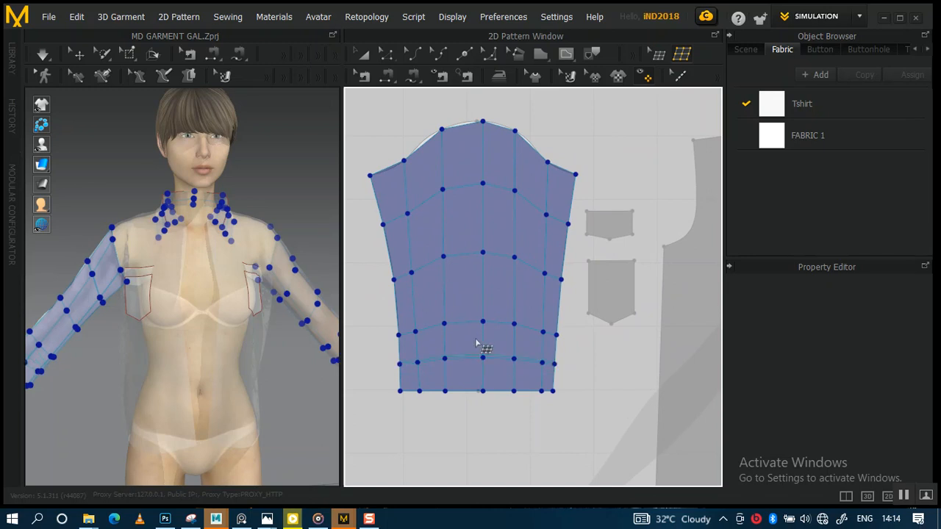
{"action": "left_click", "coordinate": [483, 295]}
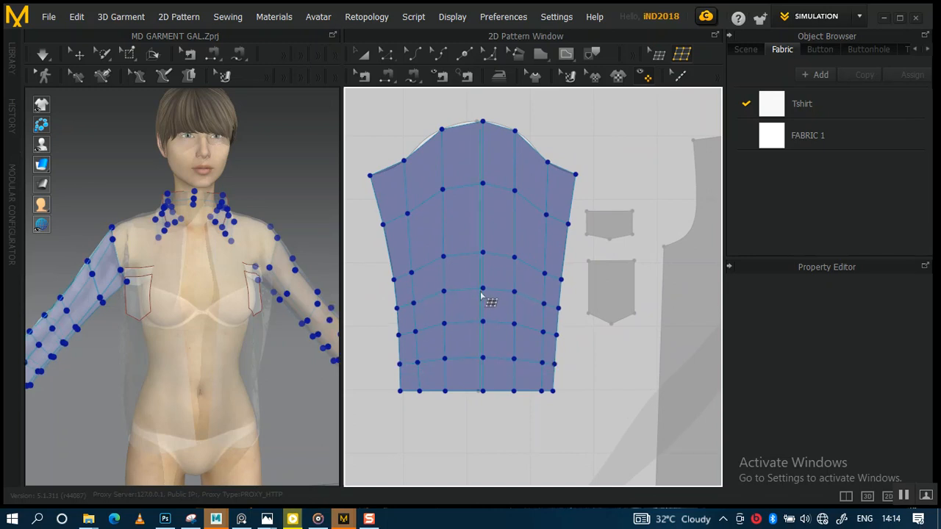
{"action": "left_click", "coordinate": [482, 222]}
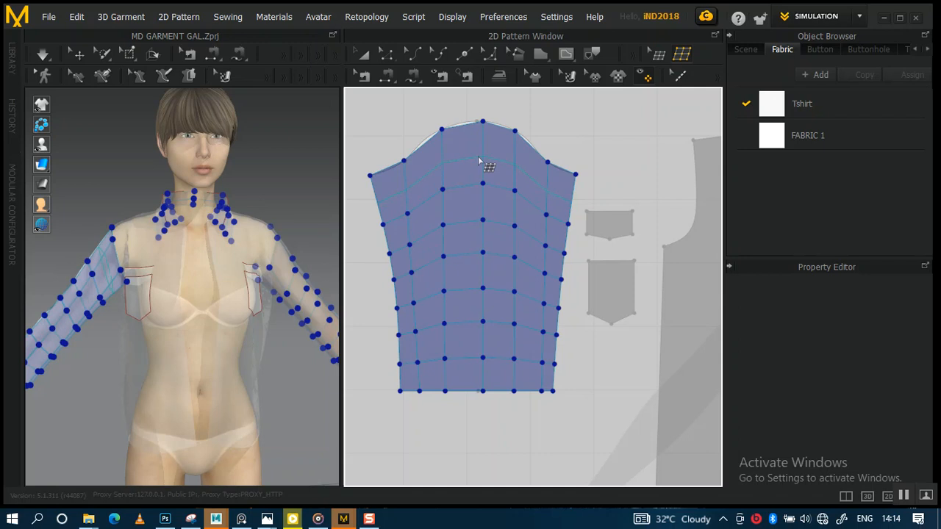
{"action": "scroll", "coordinate": [497, 258], "scroll_direction": "down", "scroll_amount": 5}
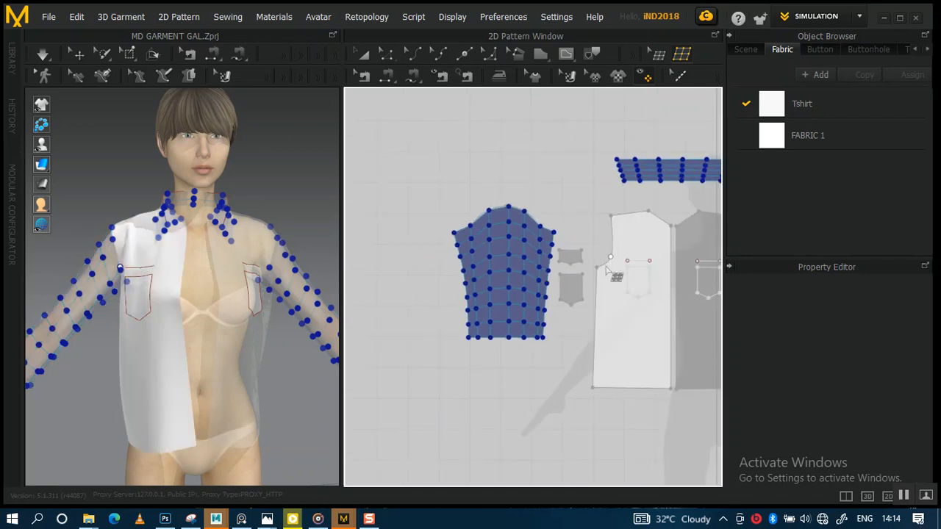
{"action": "scroll", "coordinate": [559, 287], "scroll_direction": "up", "scroll_amount": 2}
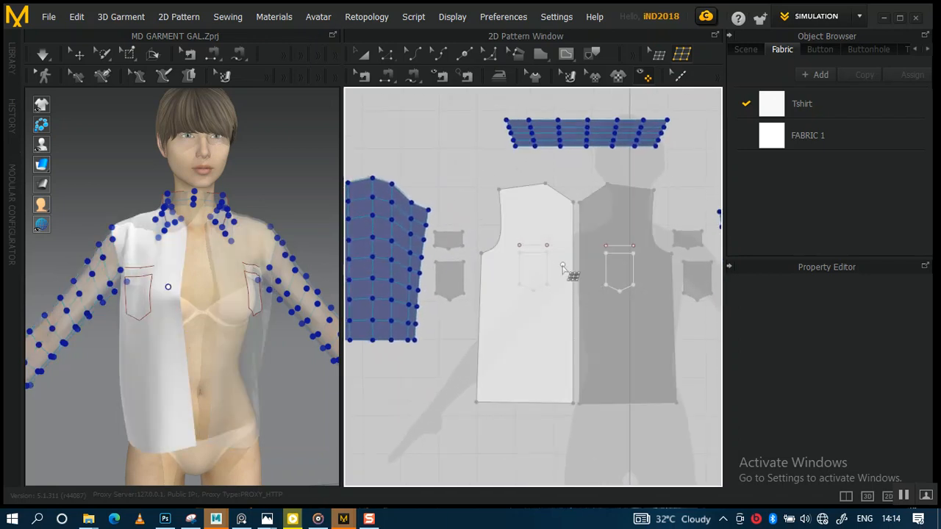
{"action": "scroll", "coordinate": [538, 276], "scroll_direction": "up", "scroll_amount": 1}
{"action": "scroll", "coordinate": [528, 309], "scroll_direction": "up", "scroll_amount": 2}
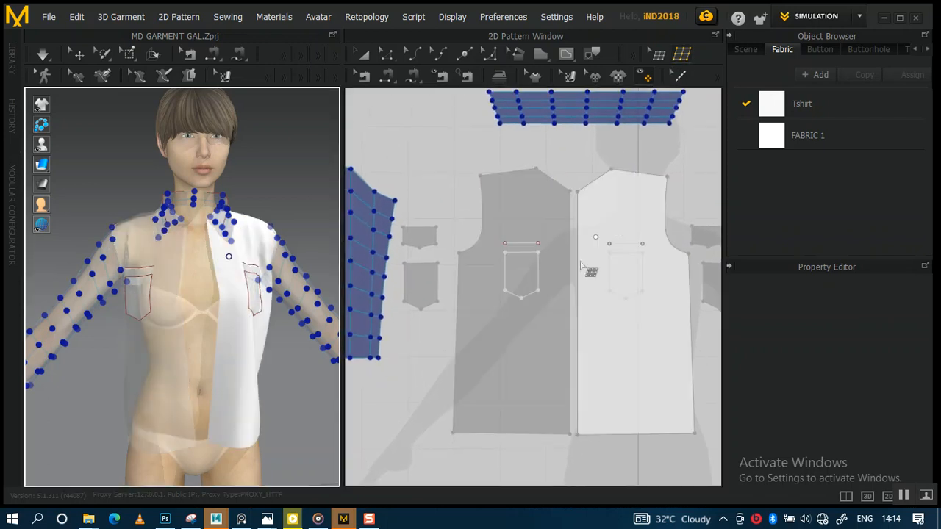
{"action": "middle_click_drag", "start_coordinate": [545, 301], "coordinate": [549, 259]}
{"action": "middle_click_drag", "start_coordinate": [510, 307], "coordinate": [531, 311]}
Outline the pocket flap beside the left sleeve with retopology points at its four corners, bottom tip and top edge's midpoint
{"action": "middle_click_drag", "start_coordinate": [450, 213], "coordinate": [561, 302]}
{"action": "scroll", "coordinate": [571, 319], "scroll_direction": "up", "scroll_amount": 5}
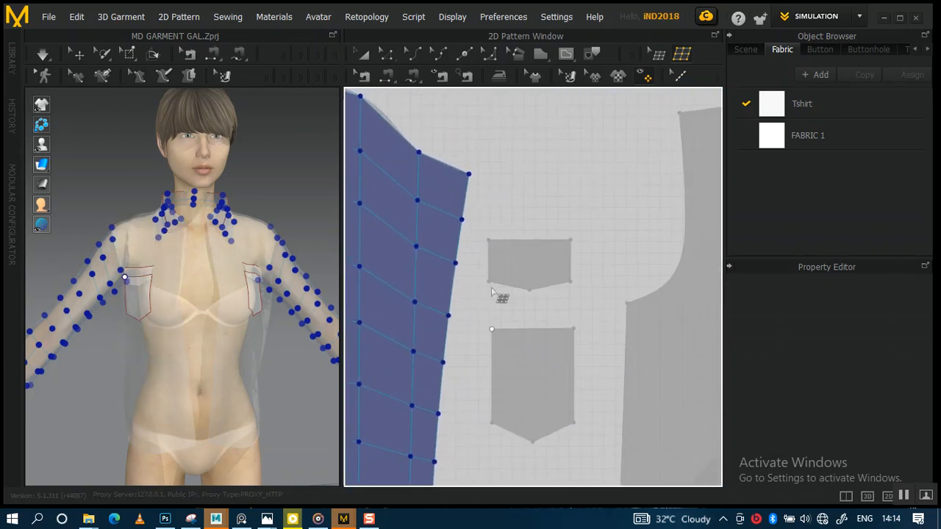
{"action": "scroll", "coordinate": [513, 321], "scroll_direction": "up", "scroll_amount": 1}
{"action": "left_click", "coordinate": [473, 280]}
{"action": "left_click", "coordinate": [474, 280]}
{"action": "left_click", "coordinate": [530, 291], "text": "shift"}
{"action": "left_click", "coordinate": [583, 280], "text": "shift"}
{"action": "left_click", "coordinate": [583, 223], "text": "shift"}
{"action": "left_click", "coordinate": [528, 224], "text": "shift"}
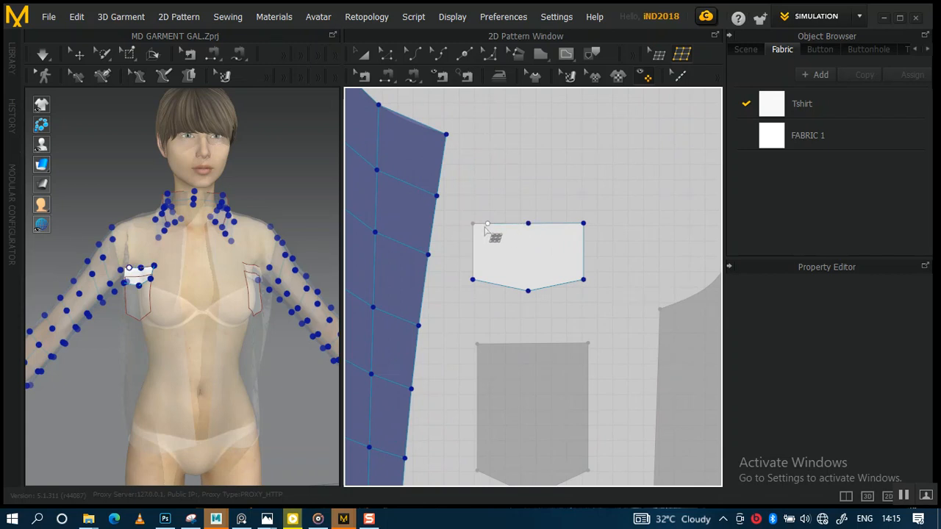
{"action": "left_click", "coordinate": [475, 228], "text": "shift"}
{"action": "left_click", "coordinate": [473, 280], "text": "shift"}
{"action": "left_click", "coordinate": [528, 292], "text": "shift"}
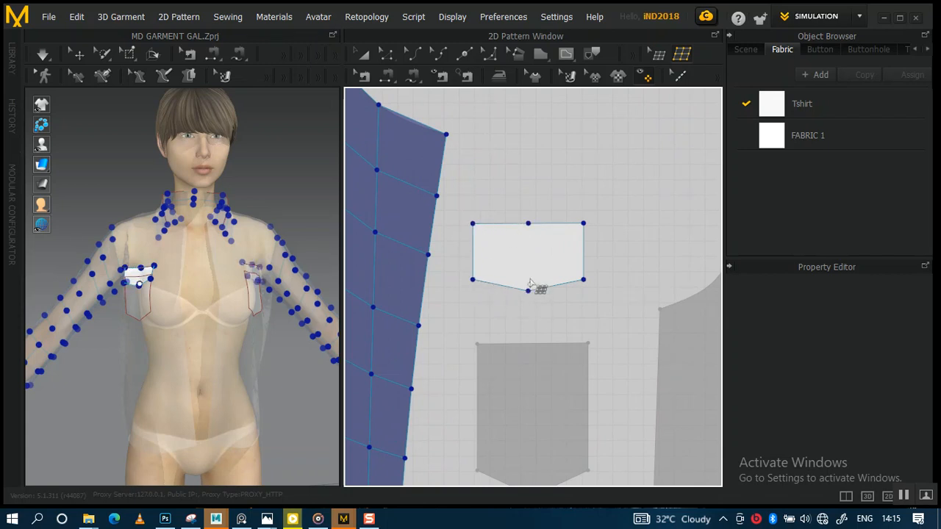
Draw a centre edge on the pocket flap from the top edge's midpoint to the bottom tip, forming two quad faces
{"action": "left_click", "coordinate": [528, 224]}
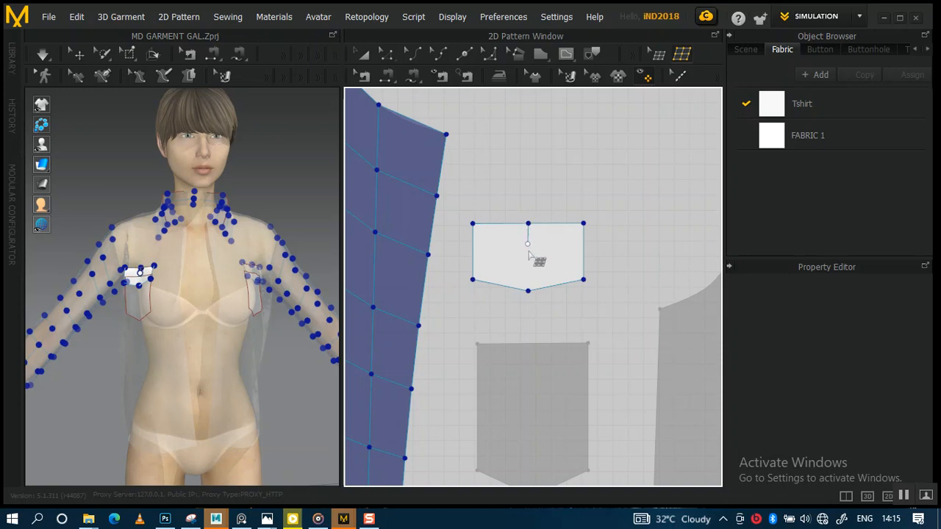
{"action": "double_click", "coordinate": [528, 291]}
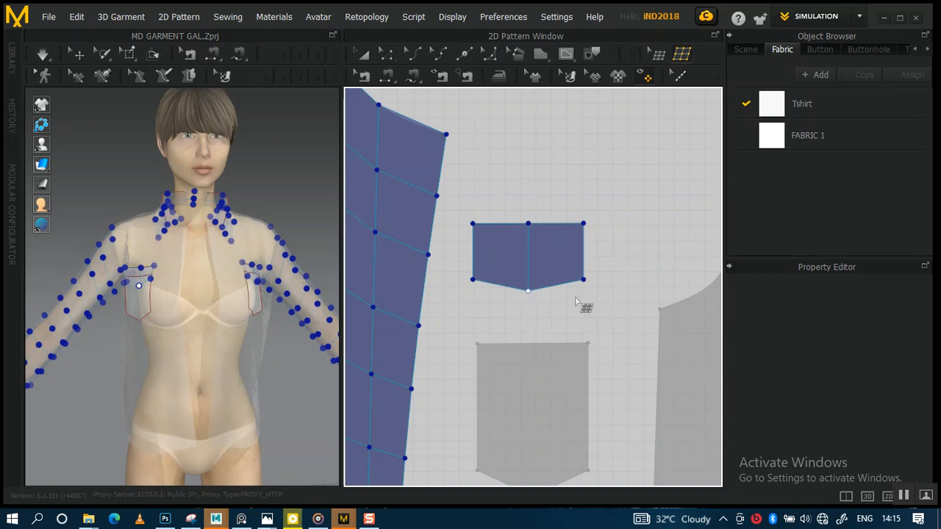
{"action": "scroll", "coordinate": [572, 331], "scroll_direction": "up", "scroll_amount": 1}
{"action": "scroll", "coordinate": [582, 379], "scroll_direction": "down", "scroll_amount": 3}
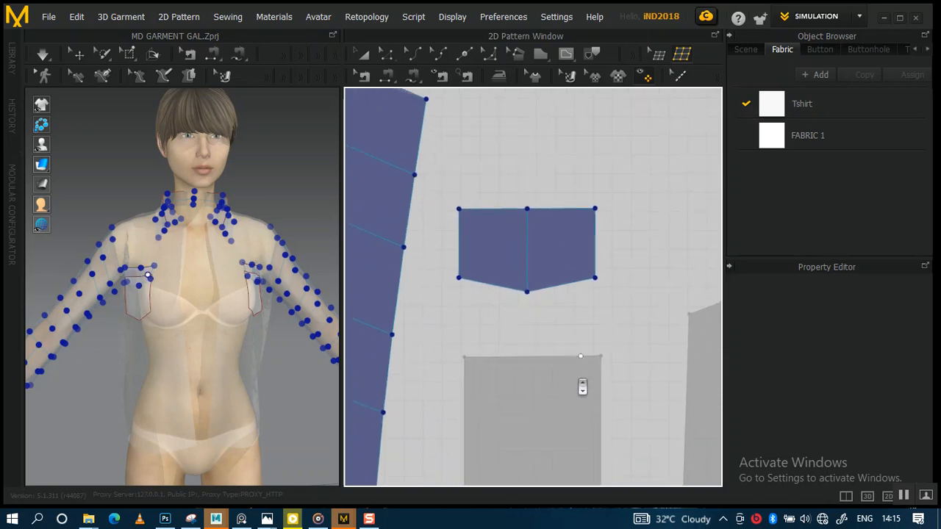
{"action": "scroll", "coordinate": [559, 357], "scroll_direction": "down", "scroll_amount": 2}
{"action": "scroll", "coordinate": [540, 294], "scroll_direction": "up", "scroll_amount": 2}
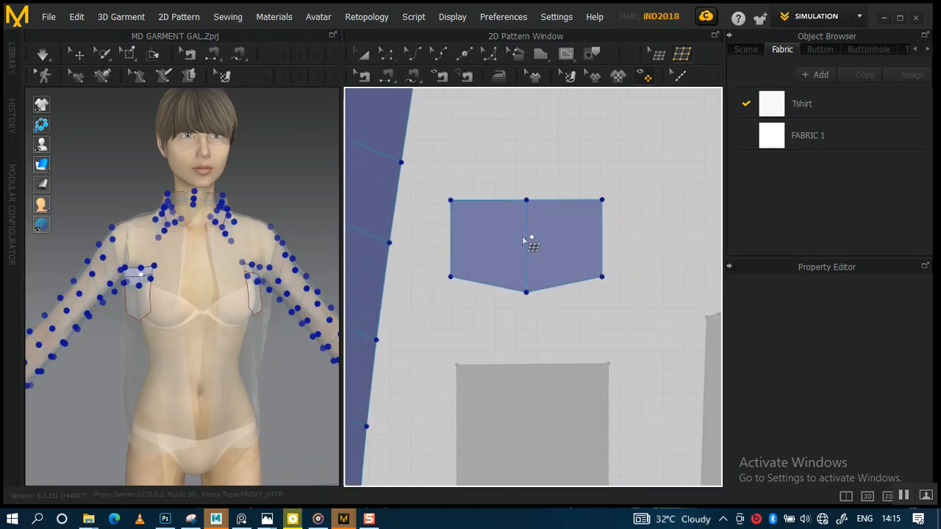
{"action": "scroll", "coordinate": [561, 331], "scroll_direction": "down", "scroll_amount": 2}
{"action": "scroll", "coordinate": [578, 357], "scroll_direction": "up", "scroll_amount": 1}
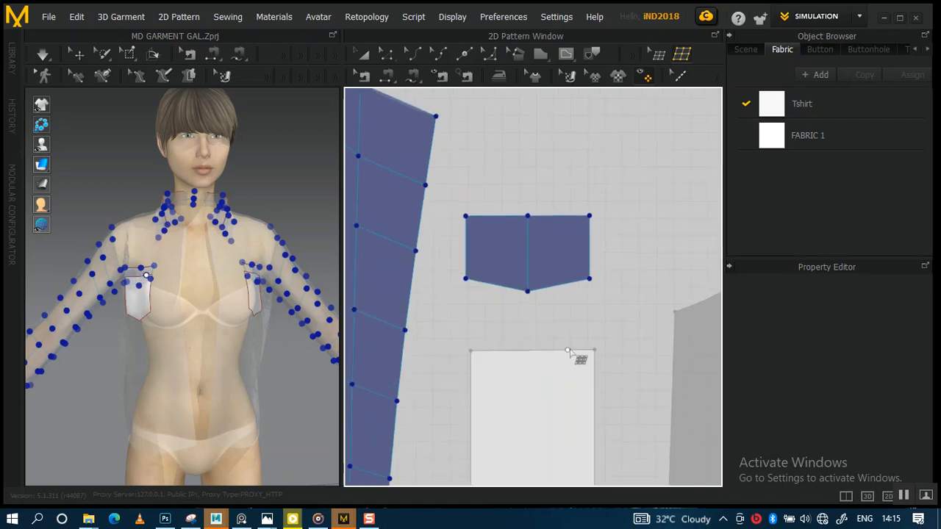
{"action": "scroll", "coordinate": [534, 287], "scroll_direction": "down", "scroll_amount": 4}
{"action": "scroll", "coordinate": [507, 228], "scroll_direction": "down", "scroll_amount": 2}
{"action": "scroll", "coordinate": [508, 242], "scroll_direction": "up", "scroll_amount": 1}
{"action": "scroll", "coordinate": [500, 279], "scroll_direction": "down", "scroll_amount": 1}
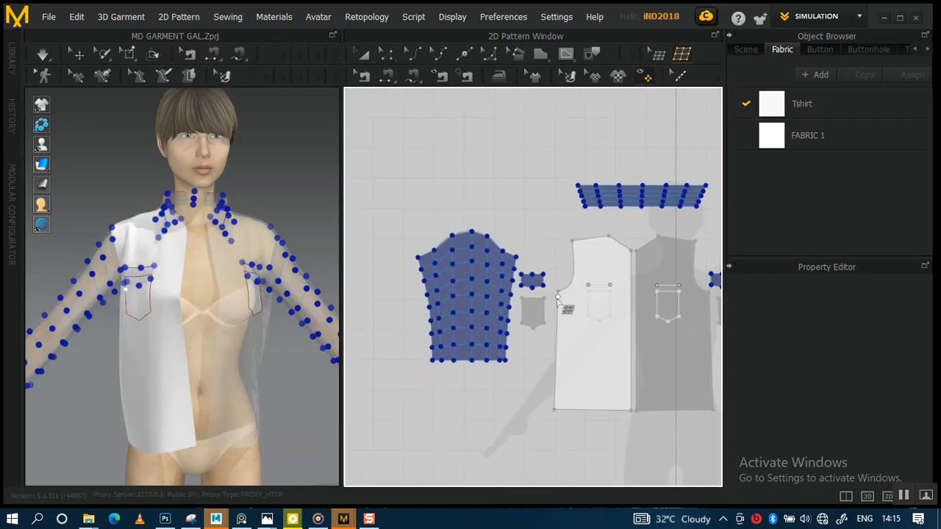
Outline the pocket below the flap with retopology points at its corners, bottom tip and top midpoint, and connect tip and midpoint with a centre edge
{"action": "scroll", "coordinate": [493, 309], "scroll_direction": "up", "scroll_amount": 1}
{"action": "middle_click_drag", "start_coordinate": [527, 322], "coordinate": [628, 307]}
{"action": "scroll", "coordinate": [595, 339], "scroll_direction": "up", "scroll_amount": 4}
{"action": "middle_click_drag", "start_coordinate": [595, 347], "coordinate": [481, 311]}
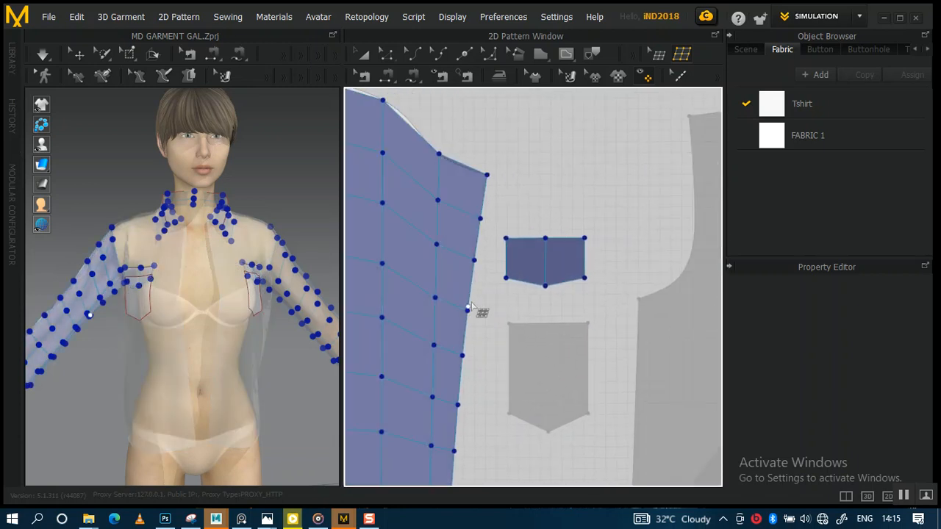
{"action": "scroll", "coordinate": [577, 287], "scroll_direction": "up", "scroll_amount": 2}
{"action": "middle_click_drag", "start_coordinate": [574, 361], "coordinate": [536, 275]}
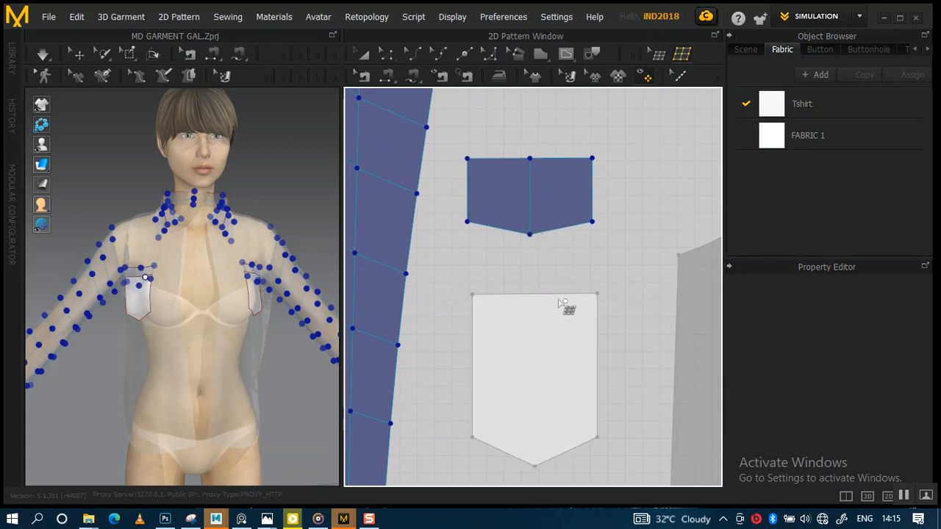
{"action": "scroll", "coordinate": [556, 294], "scroll_direction": "down", "scroll_amount": 1}
{"action": "middle_click_drag", "start_coordinate": [554, 301], "coordinate": [536, 257]}
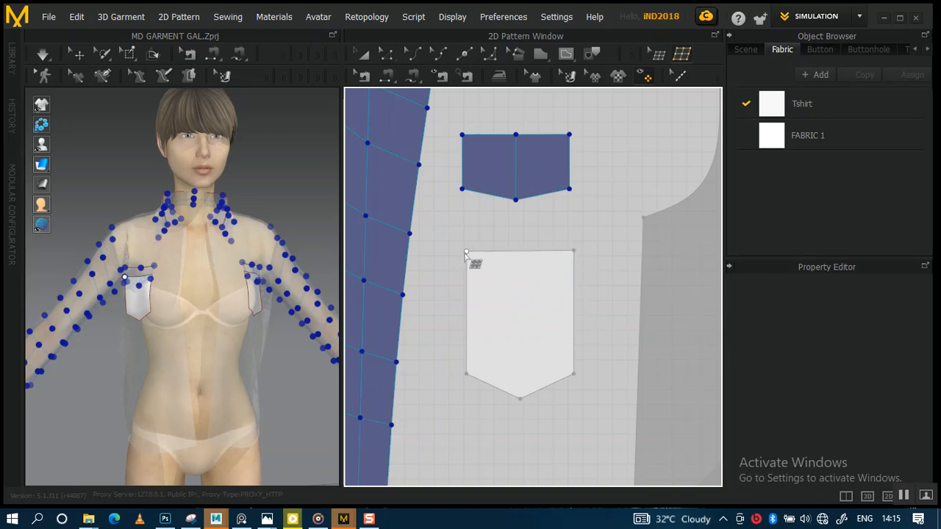
{"action": "left_click", "coordinate": [520, 251]}
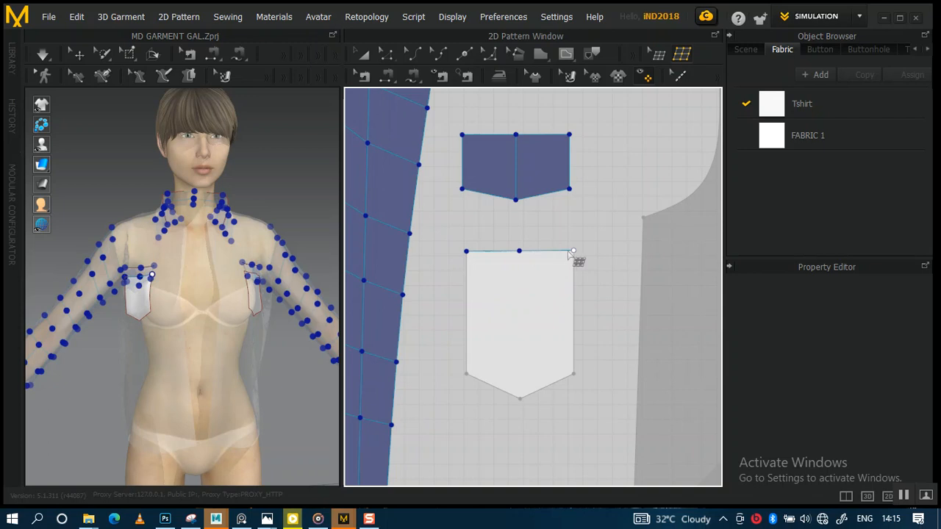
{"action": "left_click", "coordinate": [573, 251]}
{"action": "left_click", "coordinate": [574, 375]}
{"action": "left_click", "coordinate": [519, 398]}
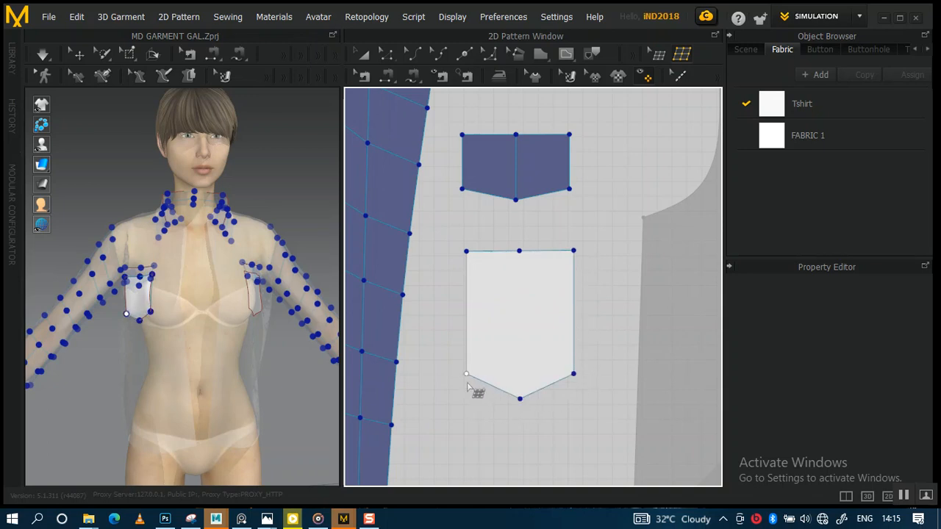
{"action": "left_click", "coordinate": [466, 374]}
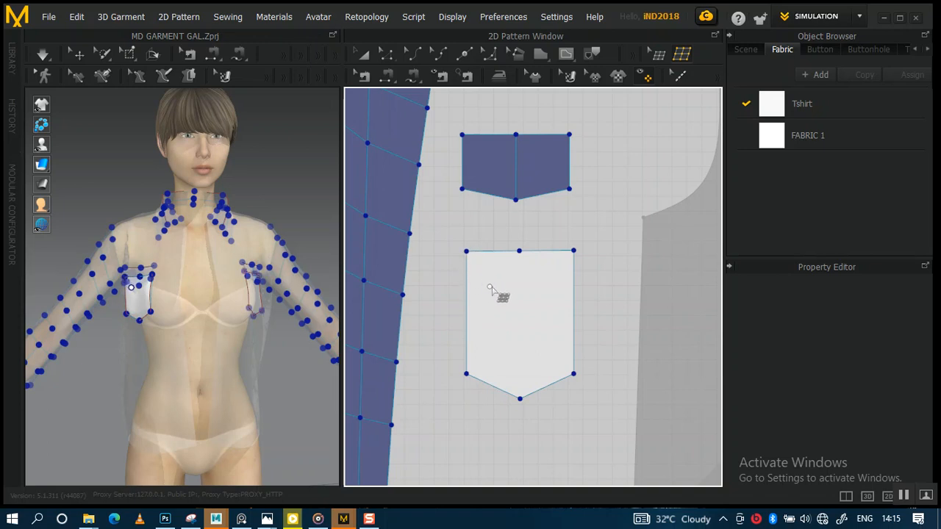
{"action": "left_click", "coordinate": [520, 251]}
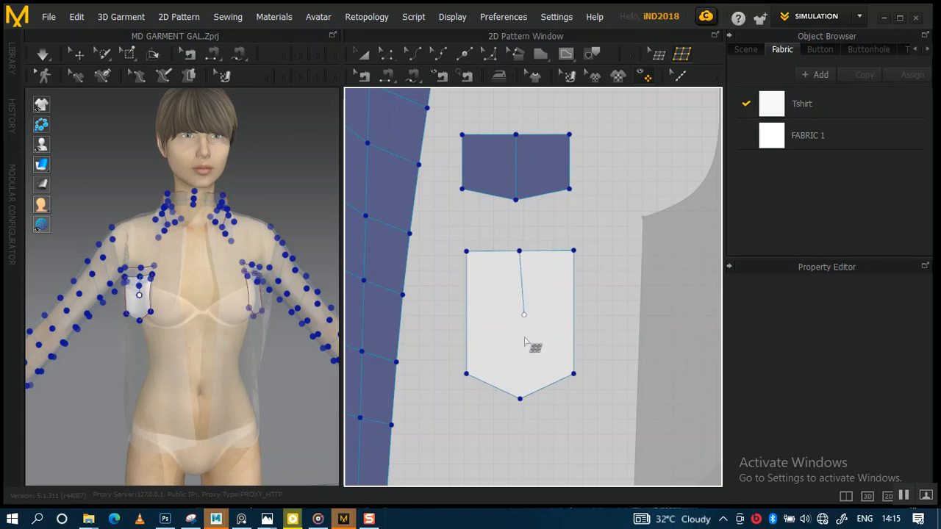
{"action": "left_click", "coordinate": [520, 398]}
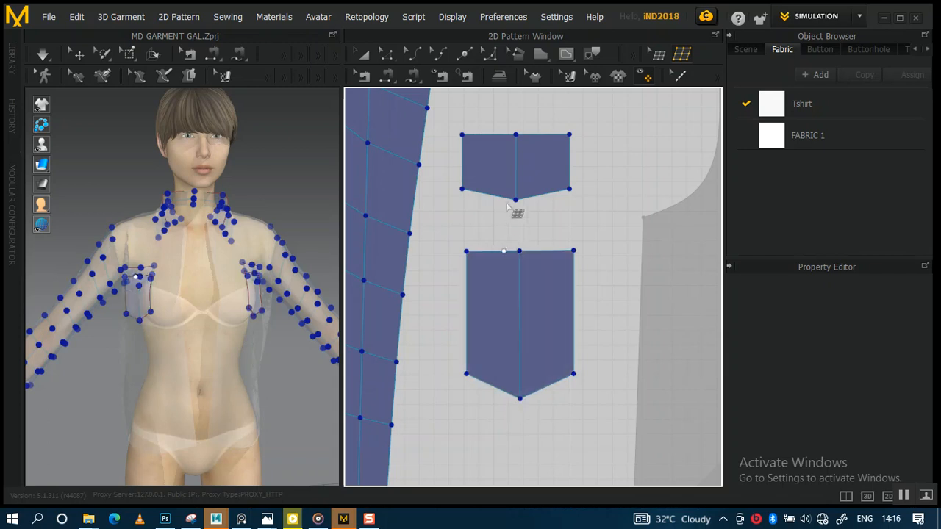
Divide the pocket flap's mesh with one lengthwise edge loop in each half and three evenly spaced crosswise edge loops
{"action": "middle_click_drag", "start_coordinate": [505, 270], "coordinate": [506, 246]}
{"action": "middle_click_drag", "start_coordinate": [509, 185], "coordinate": [510, 252]}
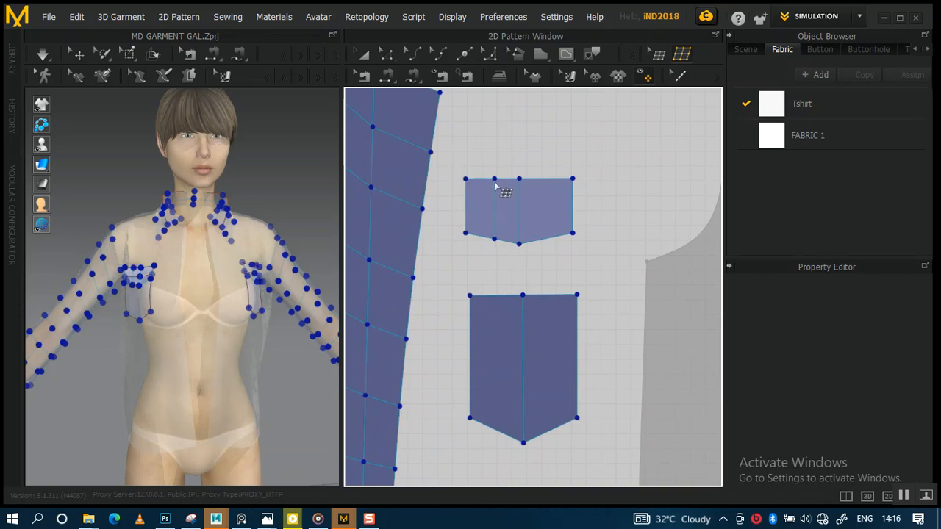
{"action": "left_click", "coordinate": [548, 185]}
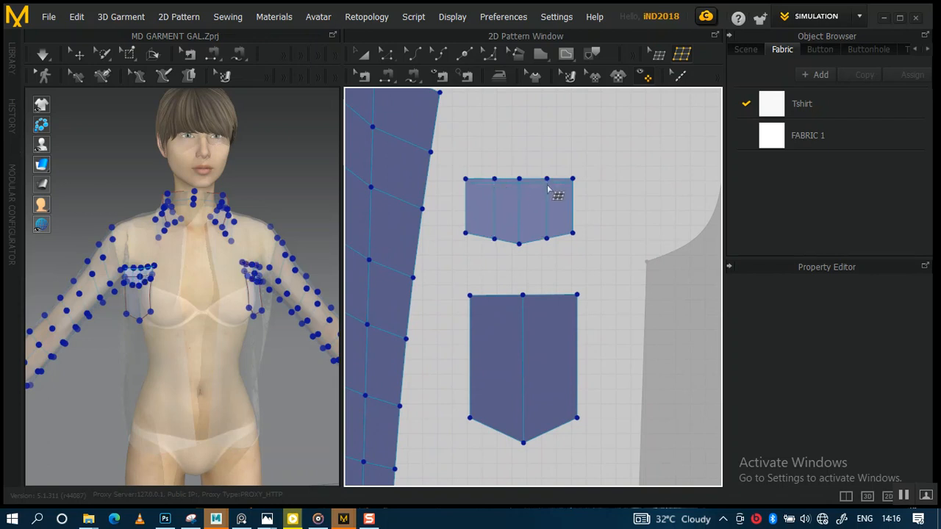
{"action": "left_click", "coordinate": [520, 214]}
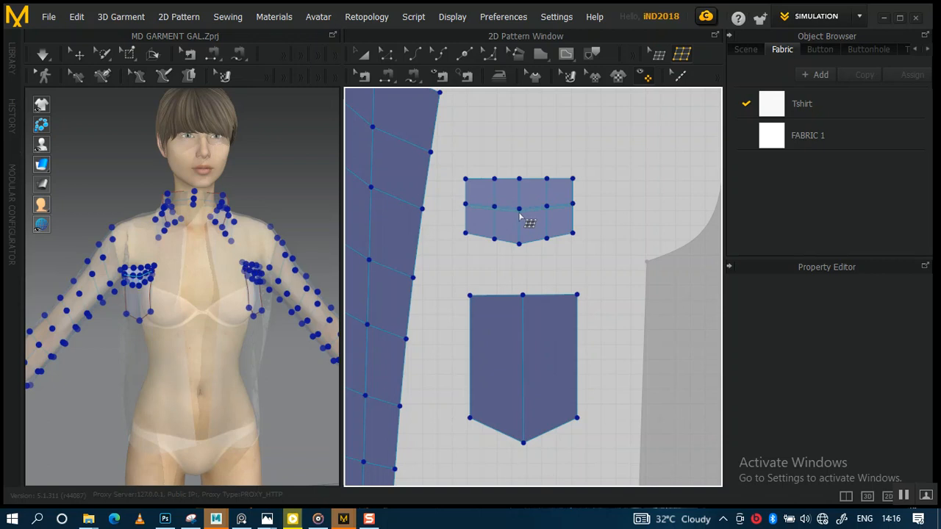
{"action": "left_click", "coordinate": [520, 197]}
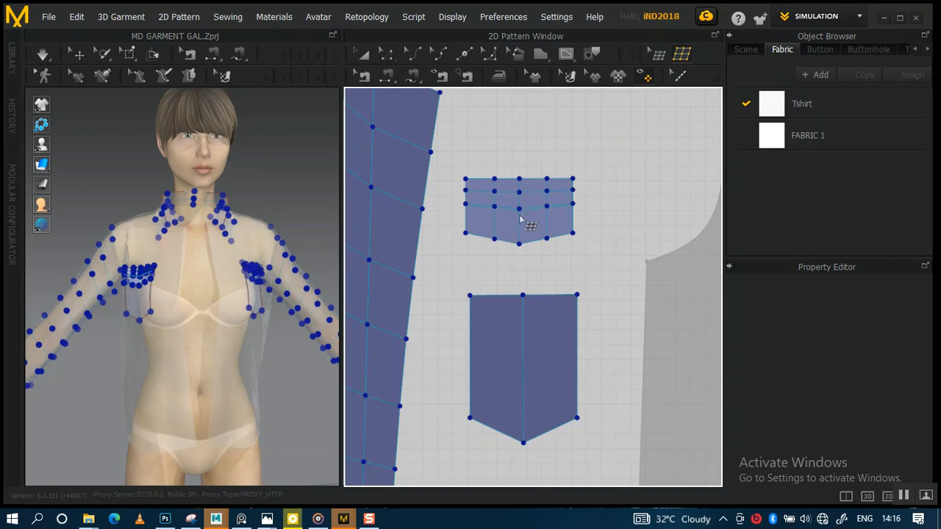
{"action": "left_click", "coordinate": [520, 229]}
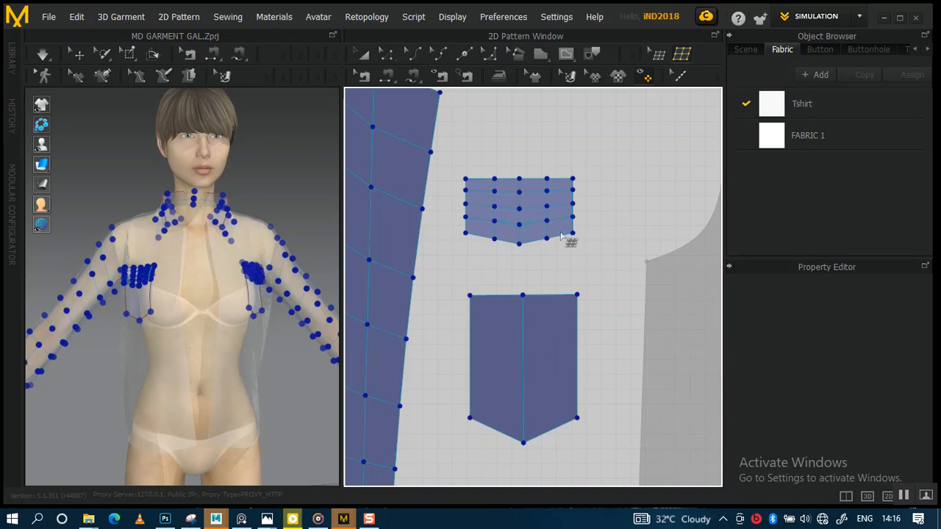
Add three crosswise edge loops to the pocket below the flap, at mid-height, in the upper half and in the lower half
{"action": "middle_click_drag", "start_coordinate": [548, 267], "coordinate": [550, 178]}
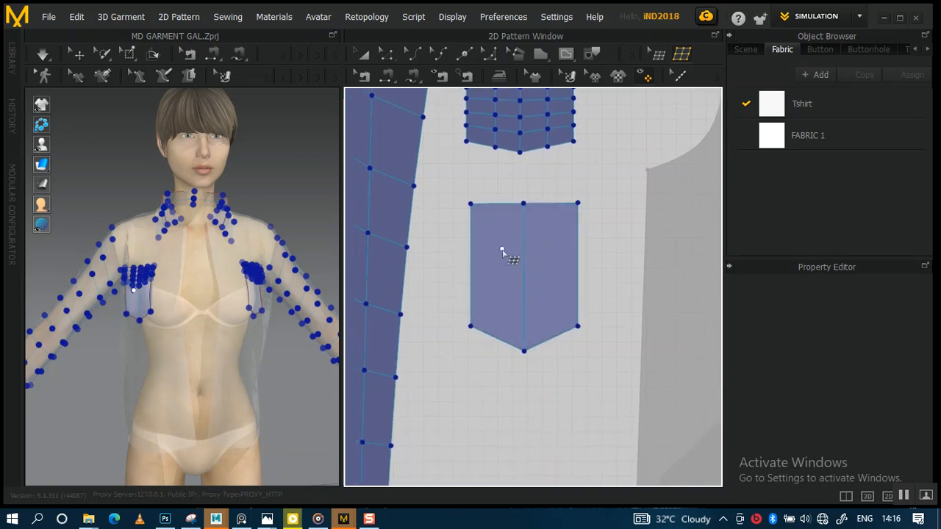
{"action": "middle_click_drag", "start_coordinate": [507, 262], "coordinate": [507, 250]}
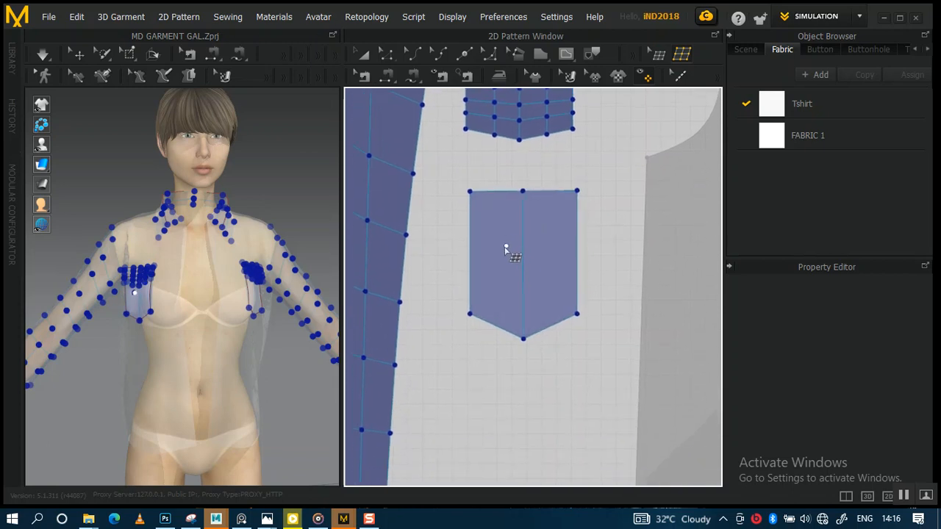
{"action": "scroll", "coordinate": [515, 278], "scroll_direction": "down", "scroll_amount": 2}
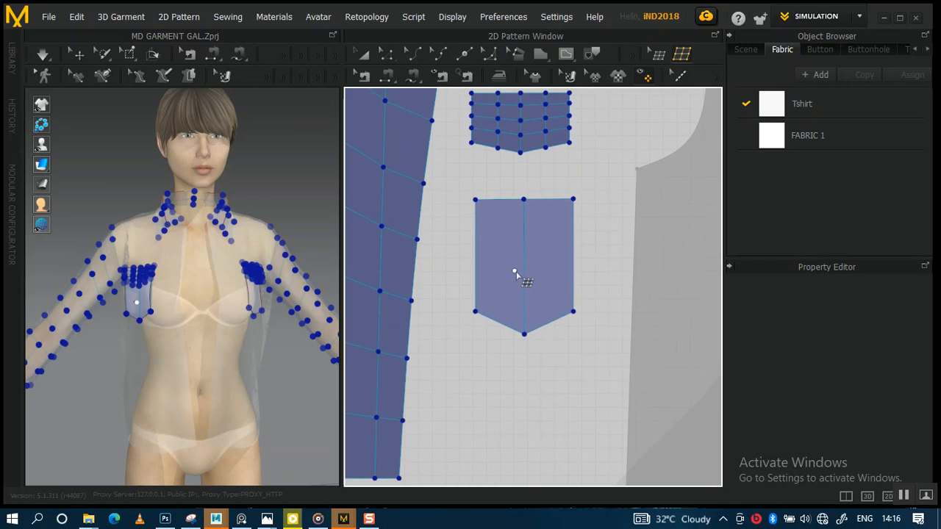
{"action": "scroll", "coordinate": [500, 279], "scroll_direction": "up", "scroll_amount": 1}
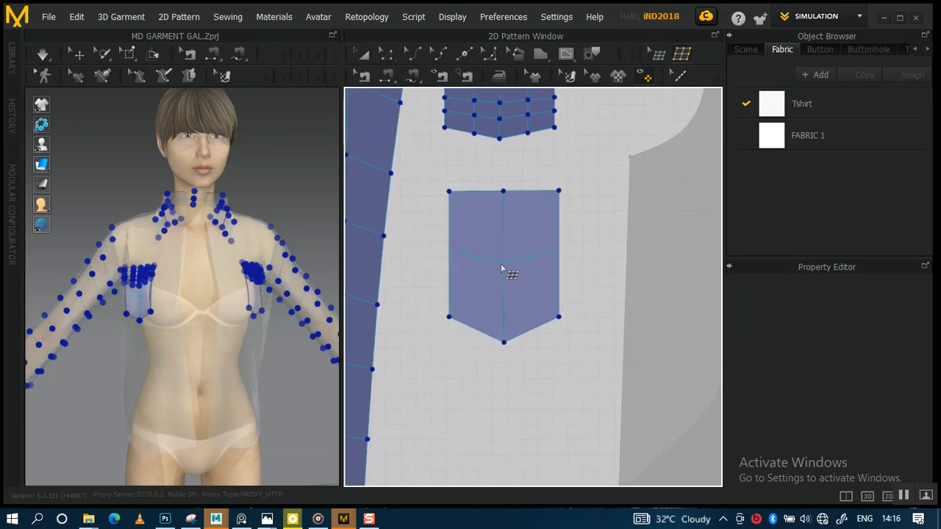
{"action": "left_click", "coordinate": [503, 250]}
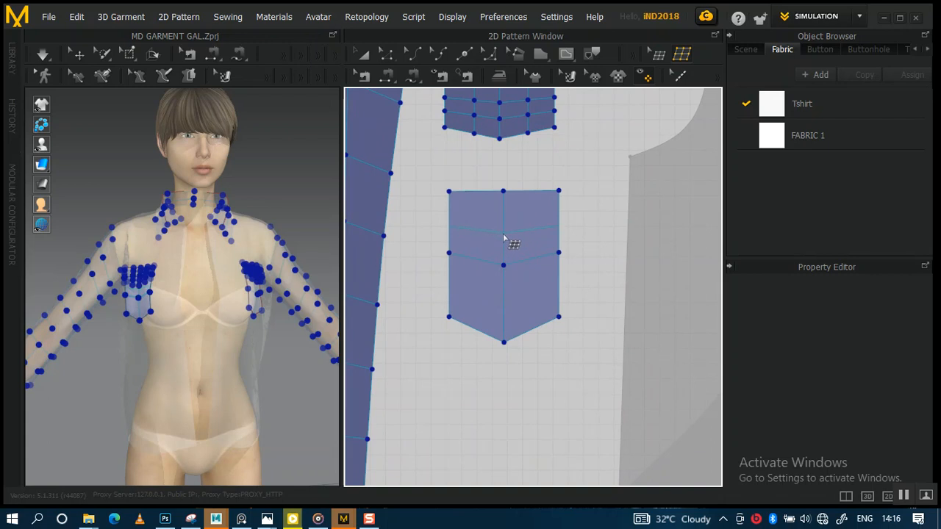
{"action": "left_click", "coordinate": [505, 236]}
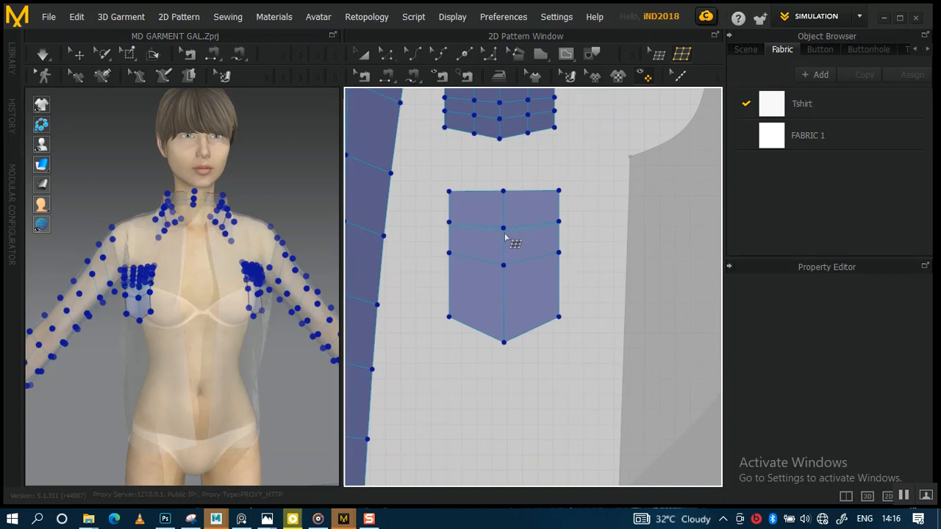
{"action": "left_click", "coordinate": [506, 303]}
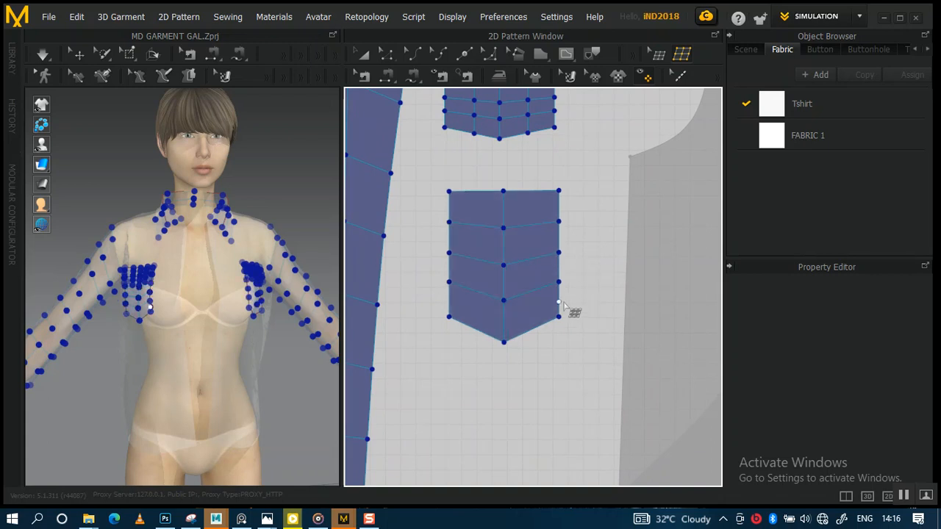
Outline the front panel beside the pocket pieces with retopology points at its corners, on the centre-front edge at underarm height, and along the hem
{"action": "scroll", "coordinate": [559, 294], "scroll_direction": "down", "scroll_amount": 4}
{"action": "middle_click_drag", "start_coordinate": [603, 243], "coordinate": [464, 245]}
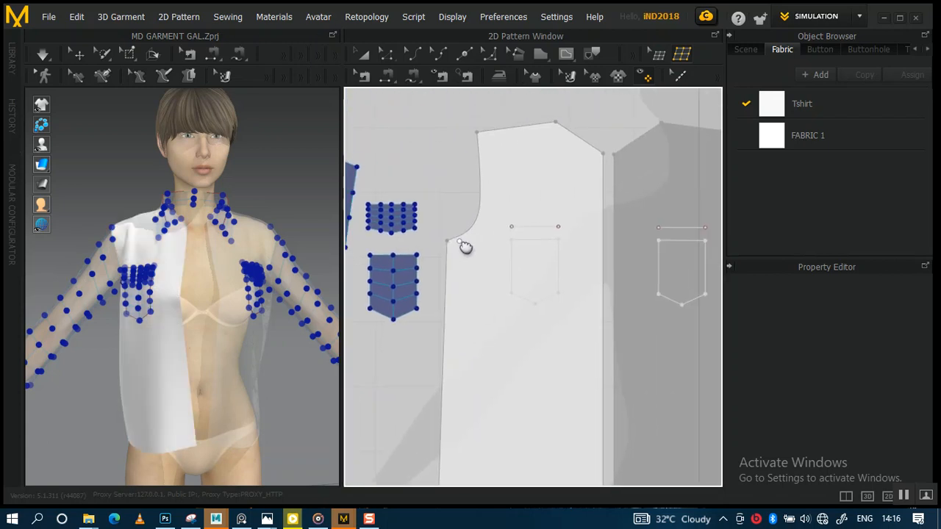
{"action": "scroll", "coordinate": [574, 241], "scroll_direction": "down", "scroll_amount": 4}
{"action": "middle_click_drag", "start_coordinate": [574, 241], "coordinate": [542, 231]}
{"action": "scroll", "coordinate": [581, 294], "scroll_direction": "up", "scroll_amount": 5}
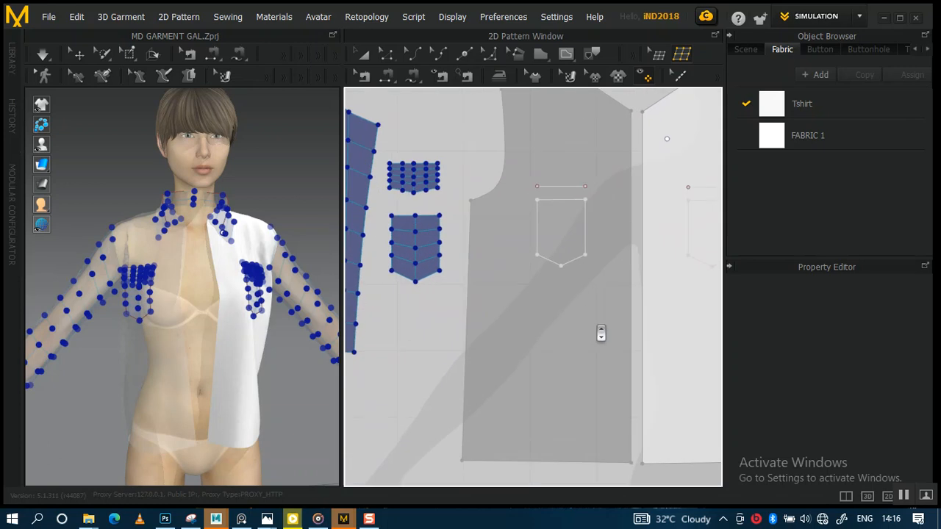
{"action": "scroll", "coordinate": [563, 256], "scroll_direction": "down", "scroll_amount": 5}
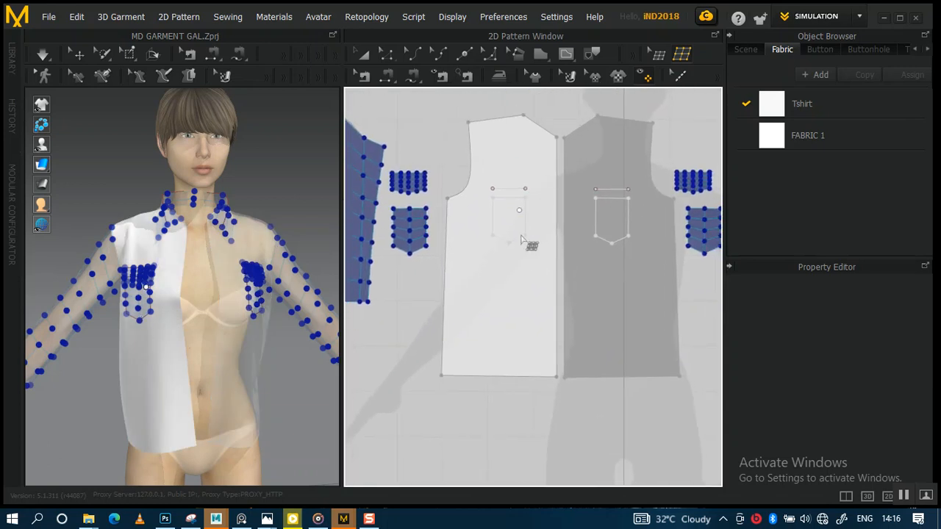
{"action": "left_click", "coordinate": [556, 377]}
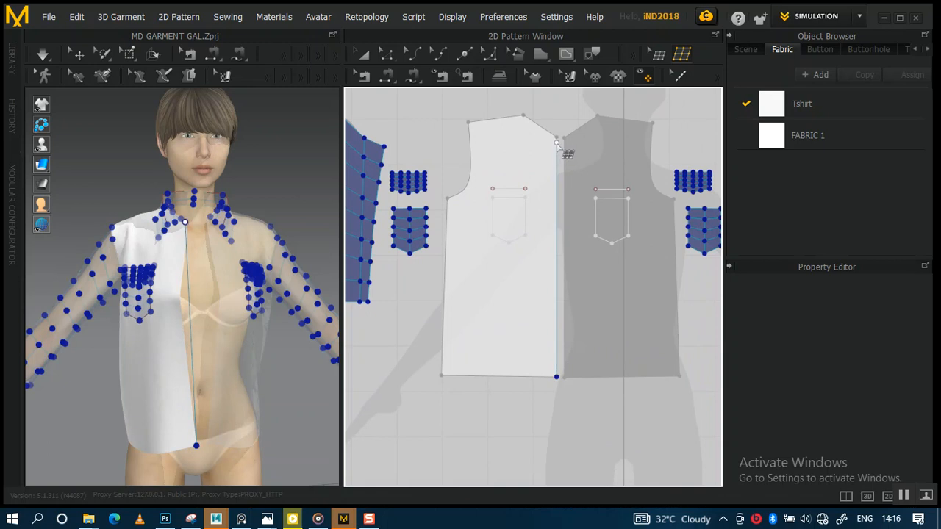
{"action": "left_click", "coordinate": [557, 196]}
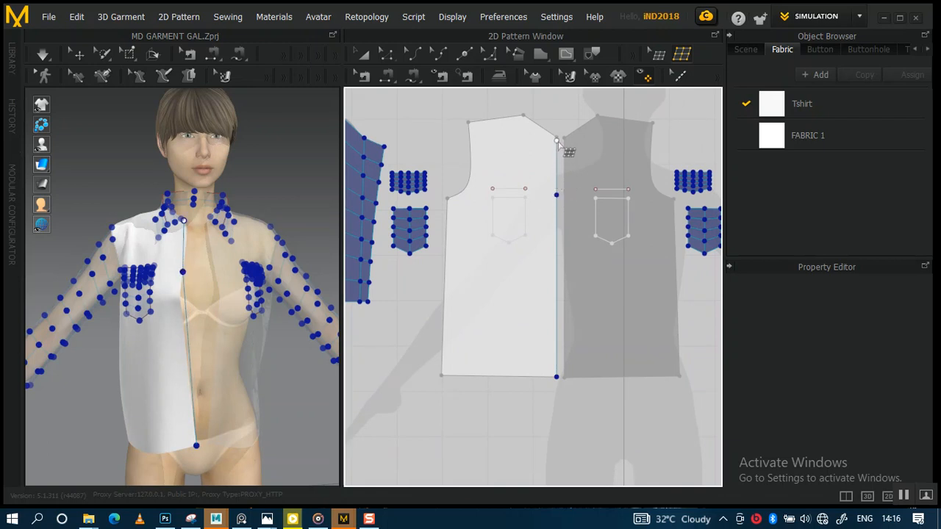
{"action": "left_click", "coordinate": [555, 138]}
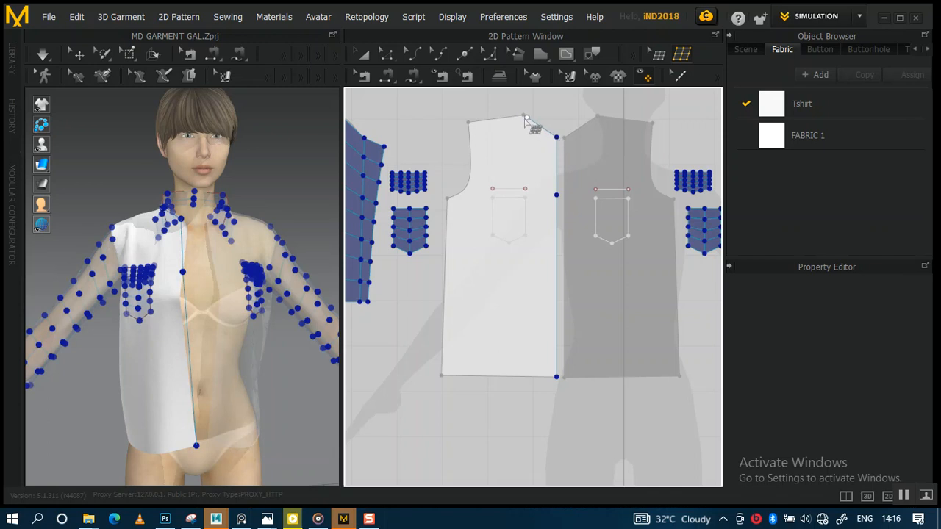
{"action": "left_click", "coordinate": [522, 116]}
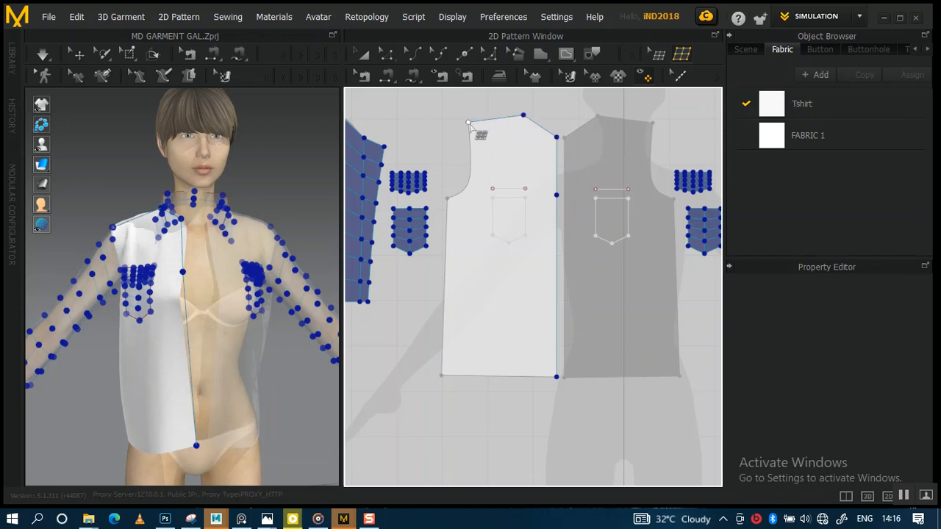
{"action": "left_click", "coordinate": [470, 123]}
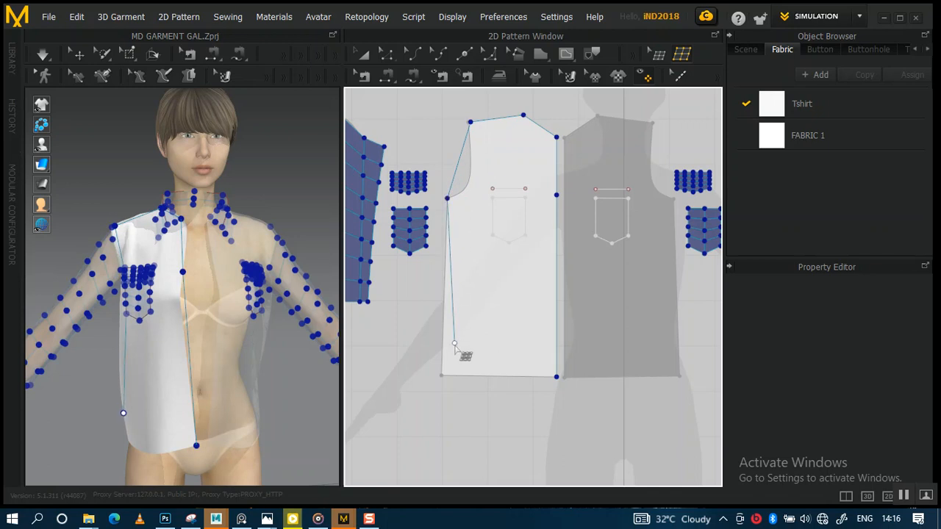
{"action": "left_click", "coordinate": [441, 376]}
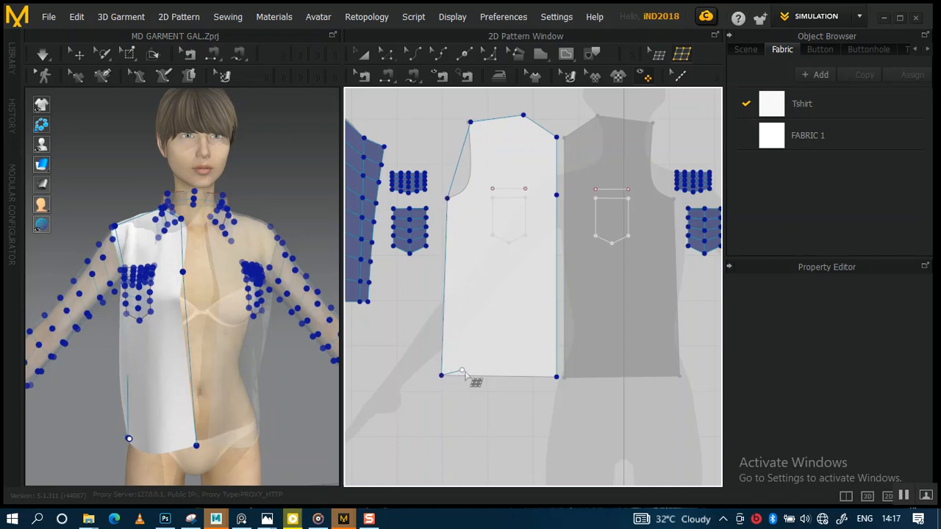
{"action": "left_click", "coordinate": [514, 377]}
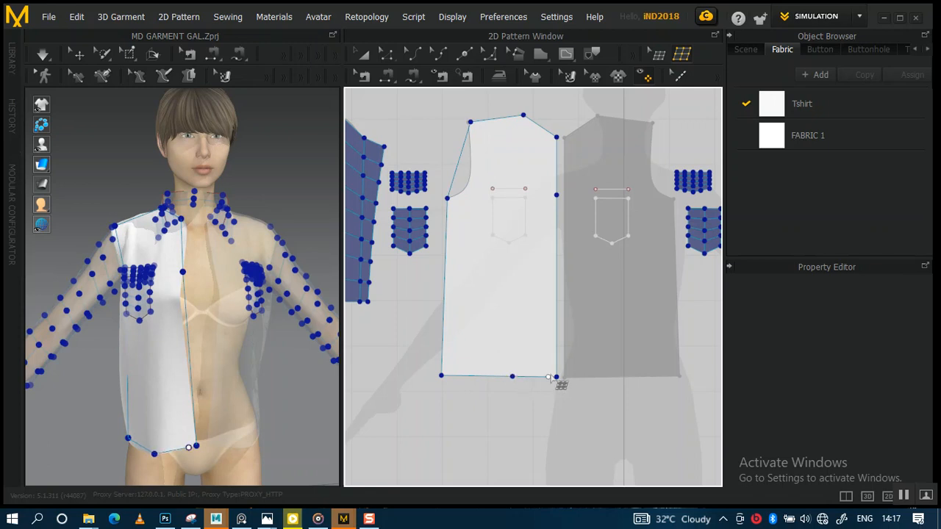
{"action": "left_click", "coordinate": [557, 377]}
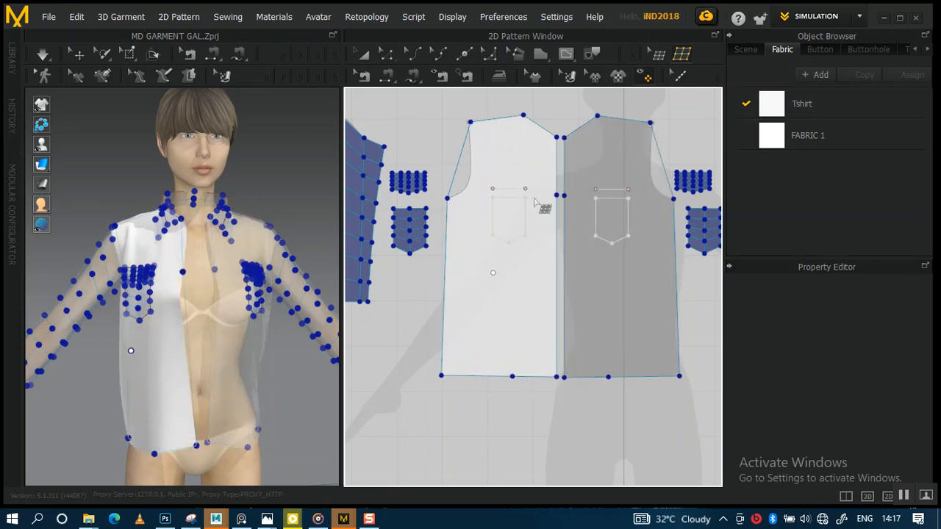
Split the front panel with a lengthwise edge from the neck-shoulder point to the hem point and a crosswise edge from underarm to centre front
{"action": "left_click", "coordinate": [524, 115]}
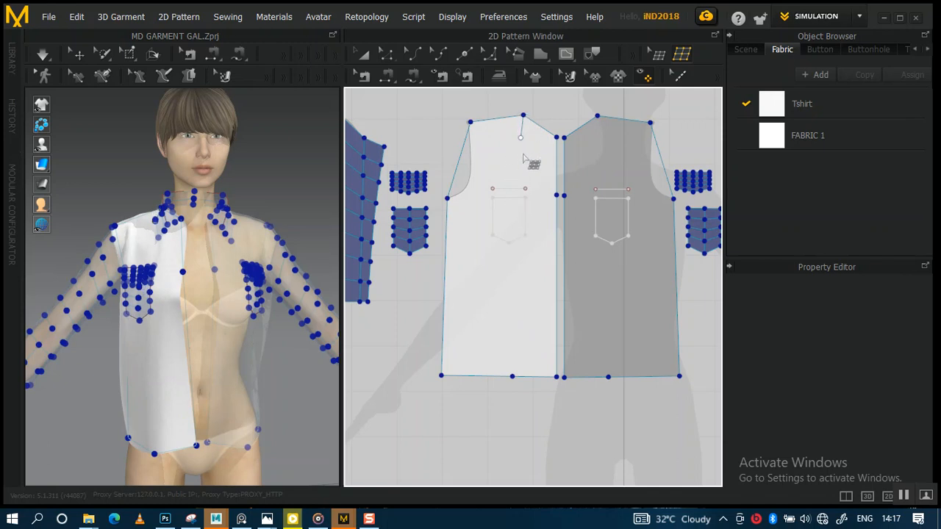
{"action": "left_click", "coordinate": [513, 377]}
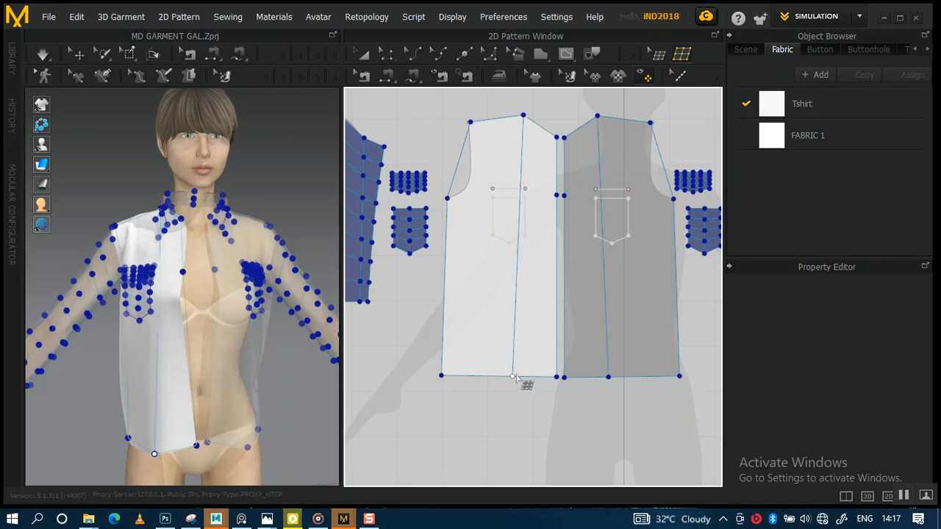
{"action": "left_click", "coordinate": [447, 198]}
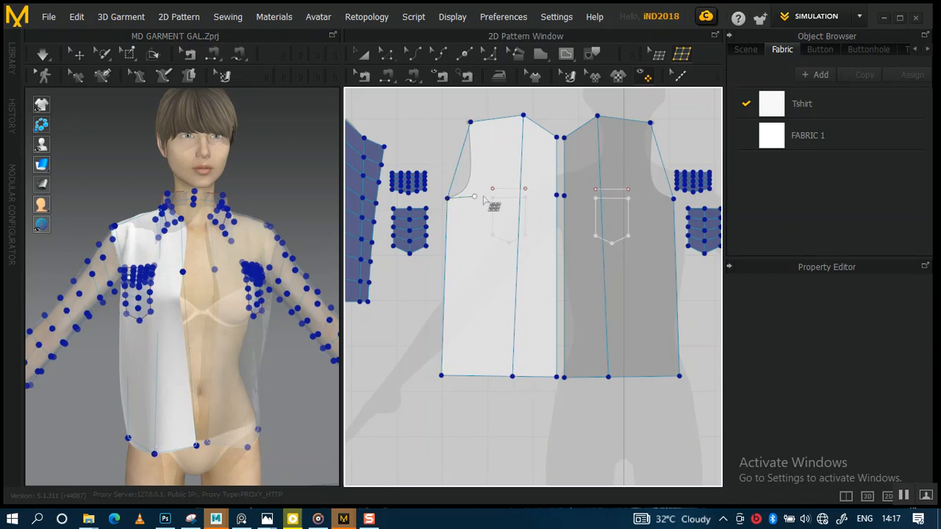
{"action": "left_click", "coordinate": [557, 197]}
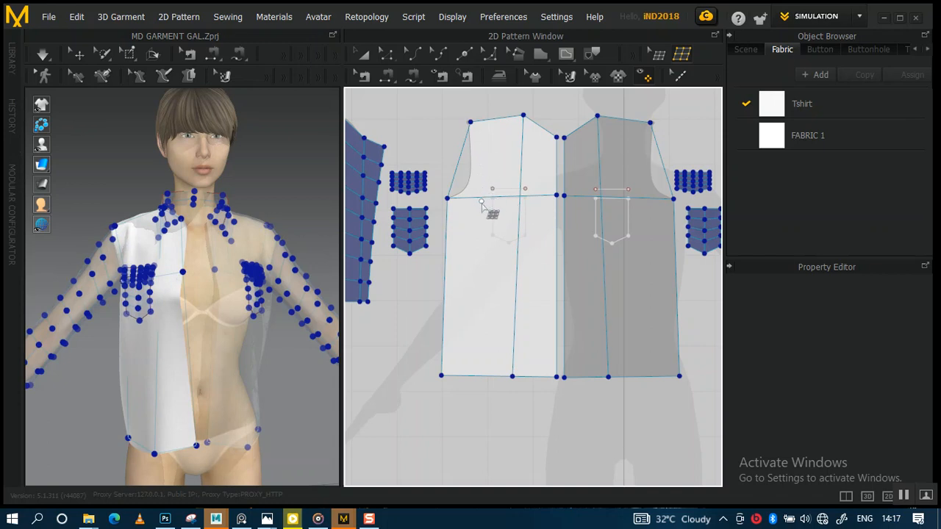
{"action": "left_click", "coordinate": [471, 123]}
{"action": "key", "text": "Escape"}
{"action": "scroll", "coordinate": [532, 234], "scroll_direction": "down", "scroll_amount": 3}
{"action": "middle_click_drag", "start_coordinate": [531, 208], "coordinate": [542, 191]}
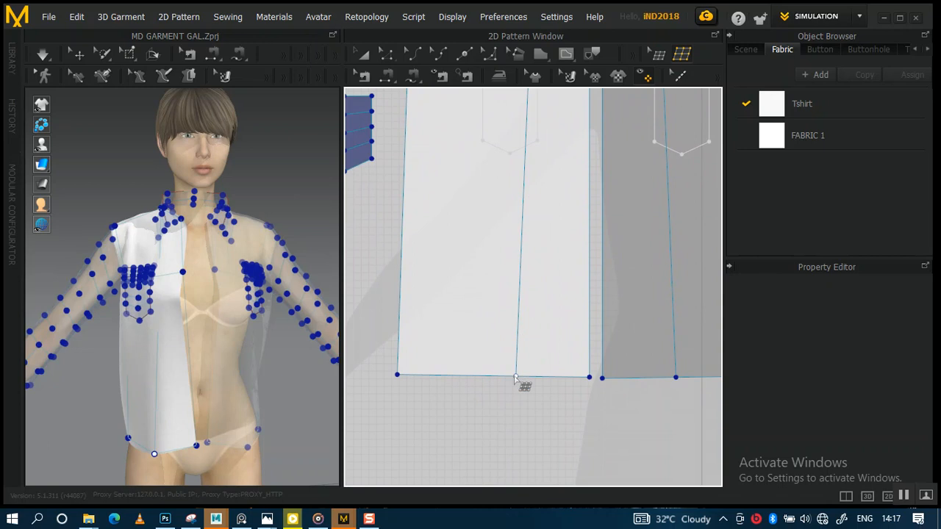
{"action": "scroll", "coordinate": [513, 301], "scroll_direction": "down", "scroll_amount": 4}
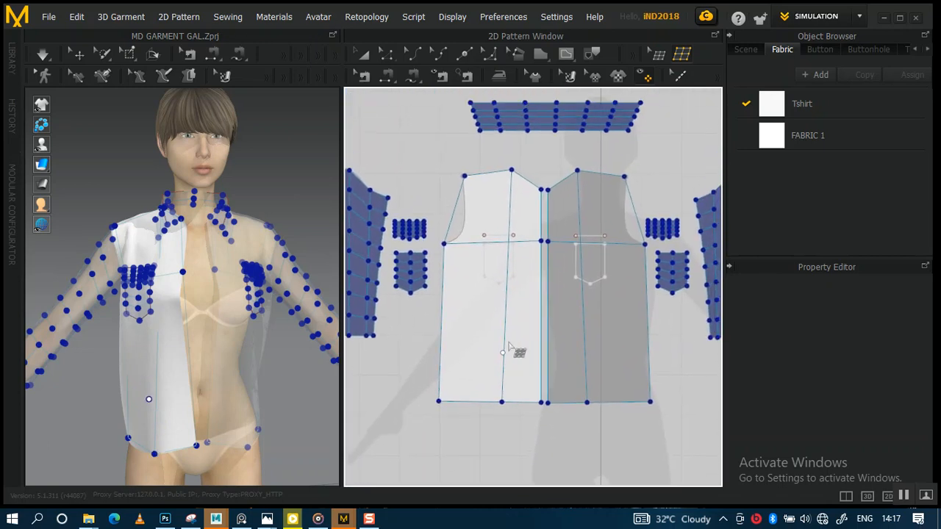
{"action": "left_click", "coordinate": [440, 332]}
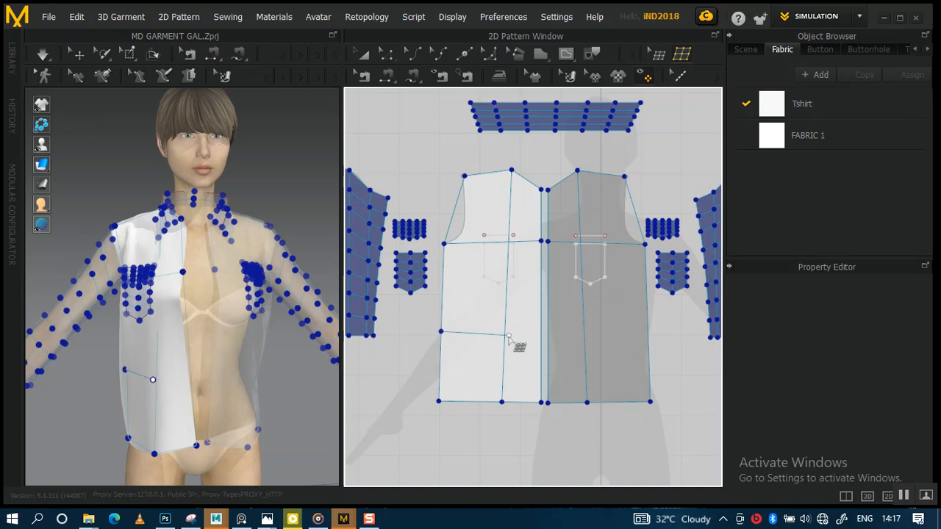
{"action": "left_click", "coordinate": [504, 334]}
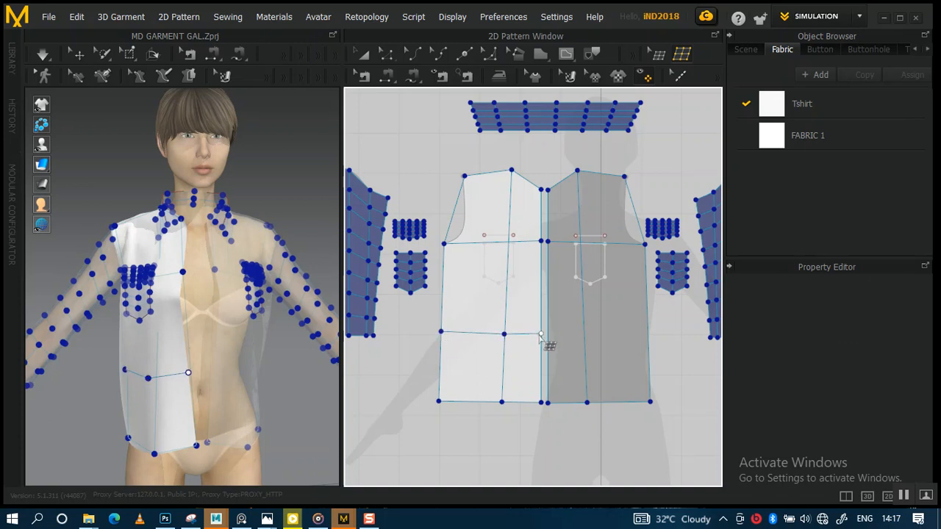
{"action": "left_click", "coordinate": [541, 336]}
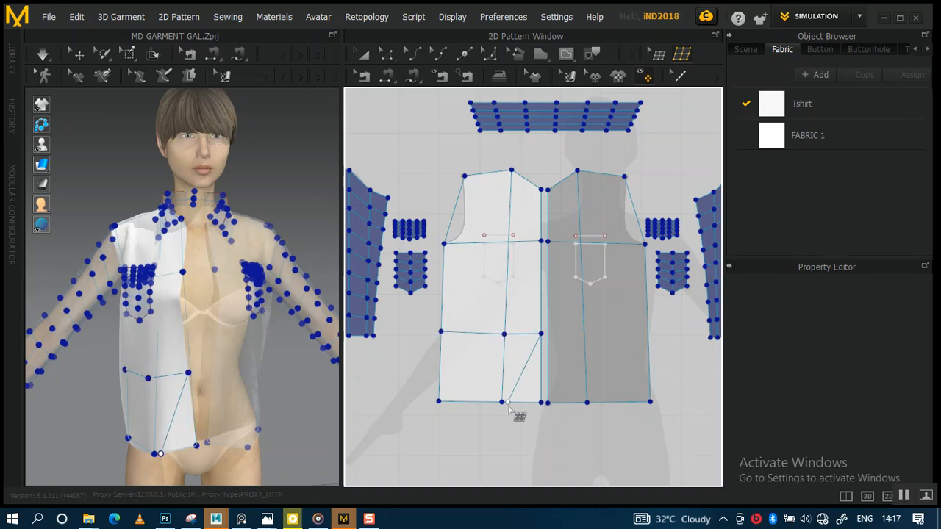
{"action": "key", "text": "Escape"}
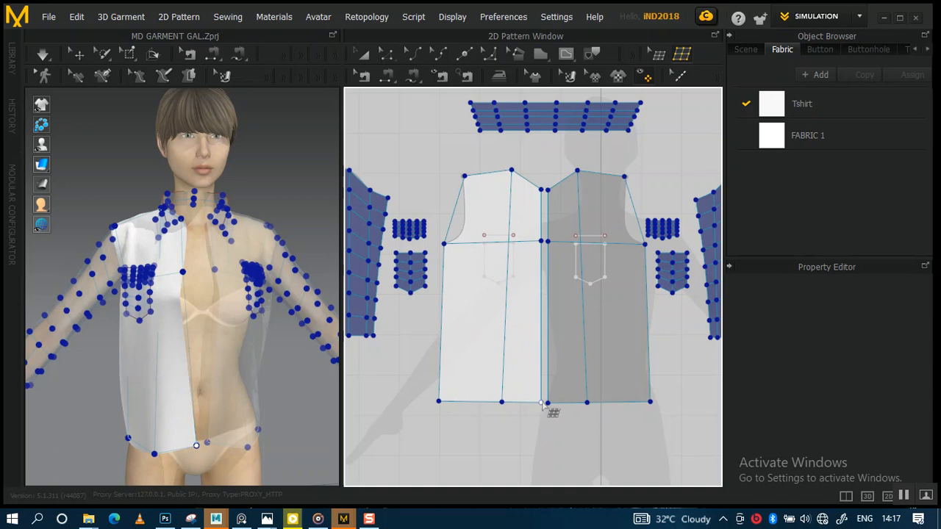
Draw a crosswise edge above the front panel's hem, from the side edge across the lengthwise edge to the centre-front edge
{"action": "left_click", "coordinate": [440, 348]}
{"action": "left_click", "coordinate": [504, 348]}
{"action": "left_click", "coordinate": [542, 350]}
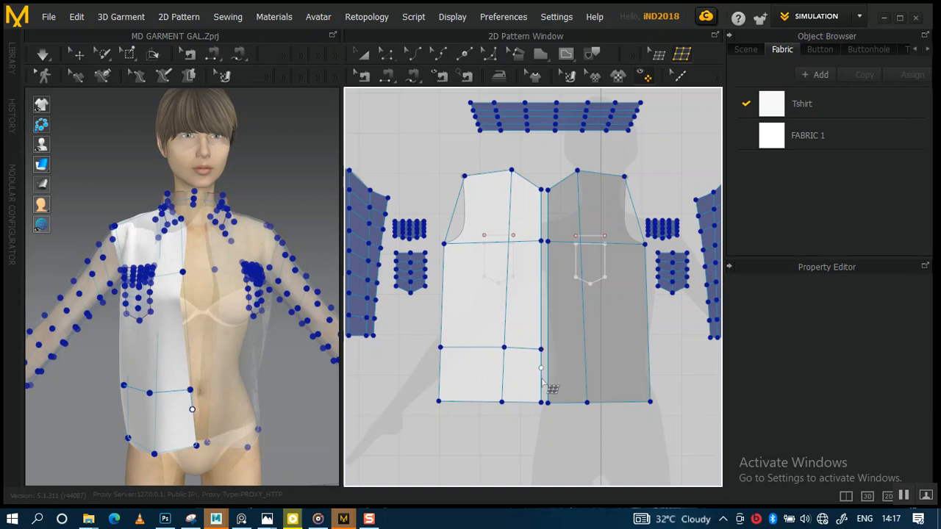
{"action": "left_click", "coordinate": [541, 404]}
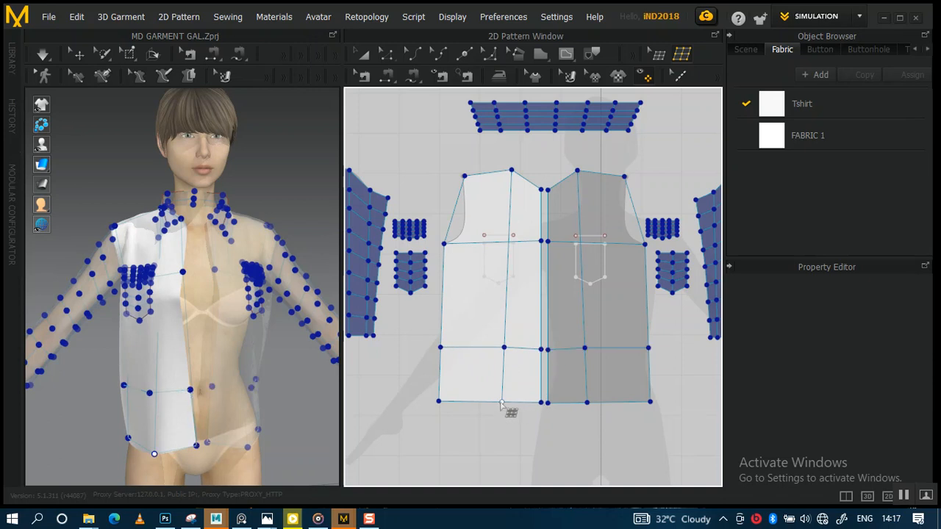
Fill the two hem sections of the front panel with quad faces, on both sides of the lengthwise edge
{"action": "left_click", "coordinate": [506, 361]}
{"action": "scroll", "coordinate": [524, 382], "scroll_direction": "up", "scroll_amount": 5}
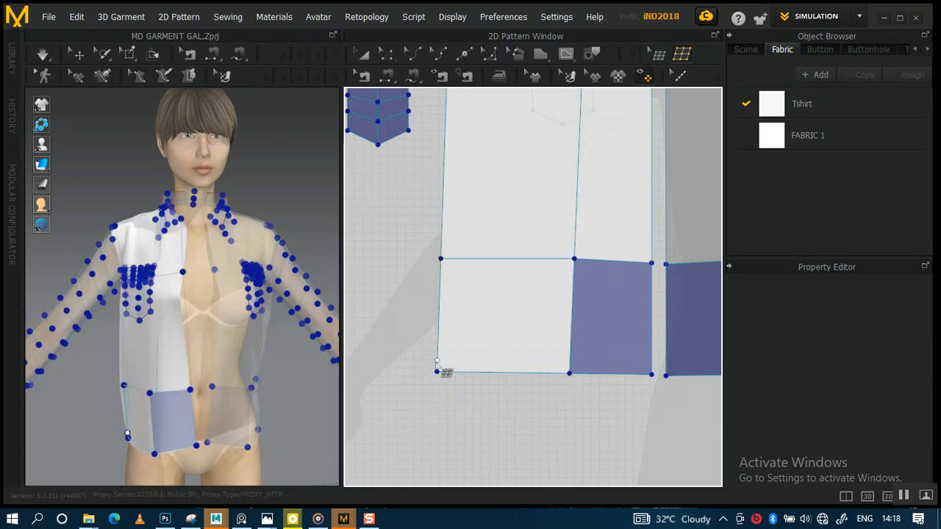
{"action": "left_click", "coordinate": [444, 373]}
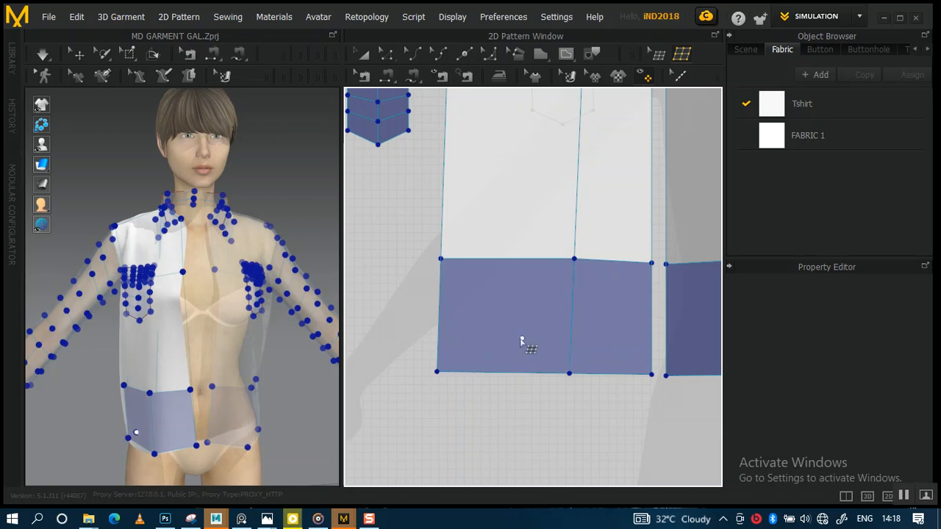
{"action": "left_click", "coordinate": [657, 376]}
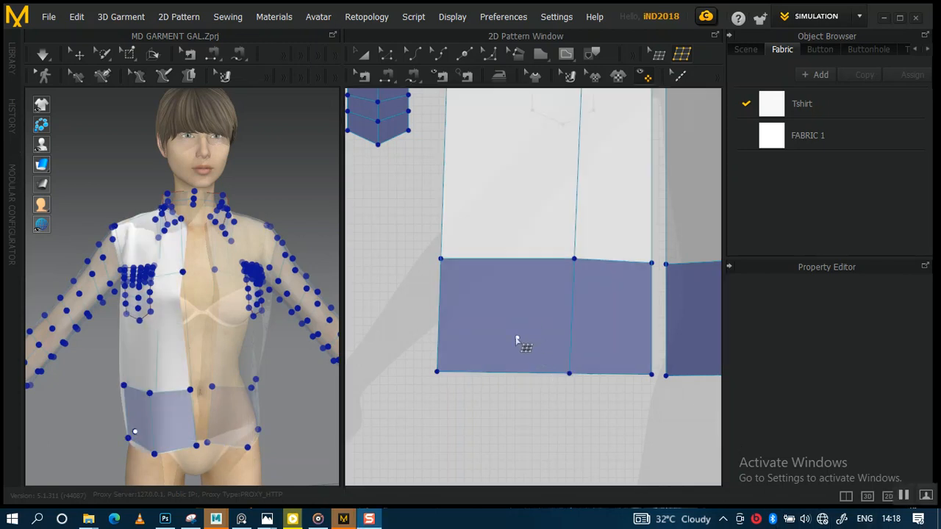
{"action": "scroll", "coordinate": [515, 323], "scroll_direction": "down", "scroll_amount": 3}
{"action": "scroll", "coordinate": [512, 323], "scroll_direction": "down", "scroll_amount": 1}
{"action": "scroll", "coordinate": [510, 326], "scroll_direction": "up", "scroll_amount": 2}
{"action": "middle_click_drag", "start_coordinate": [517, 331], "coordinate": [477, 418]}
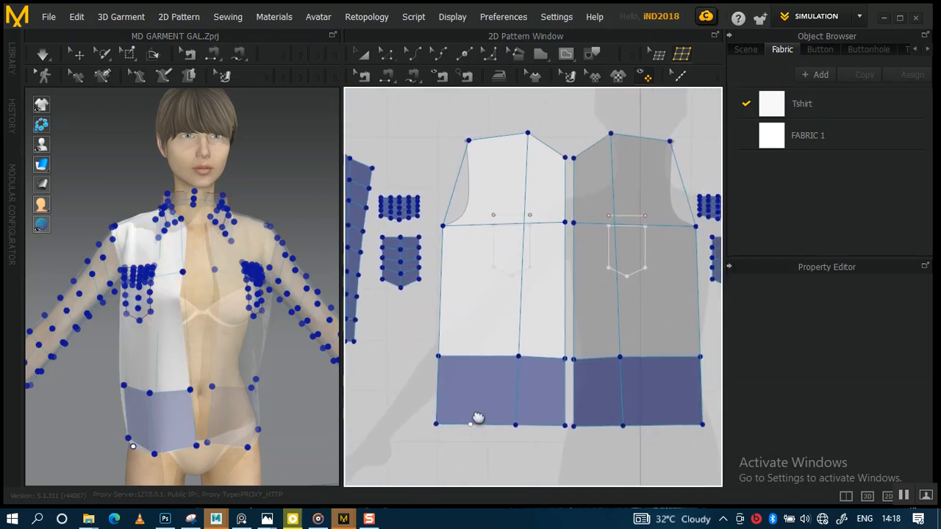
{"action": "scroll", "coordinate": [486, 338], "scroll_direction": "down", "scroll_amount": 3}
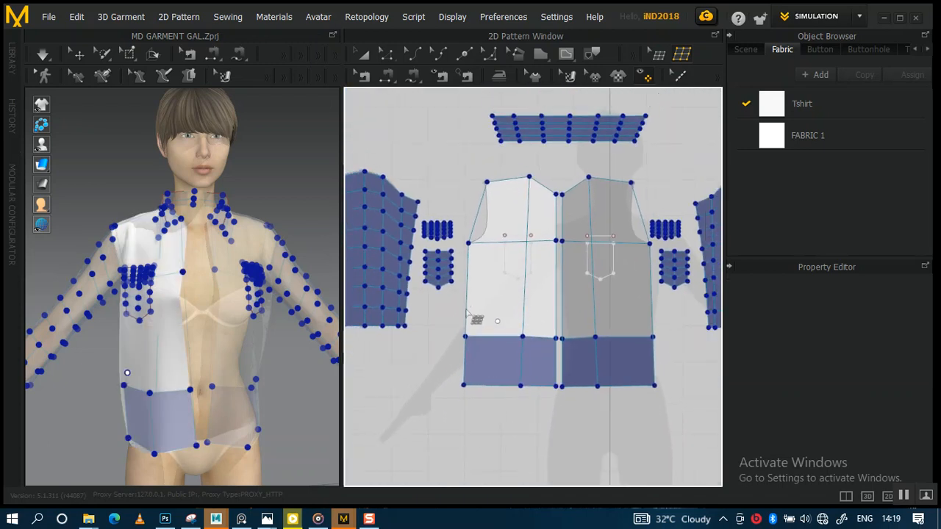
{"action": "middle_click_drag", "start_coordinate": [483, 330], "coordinate": [517, 336]}
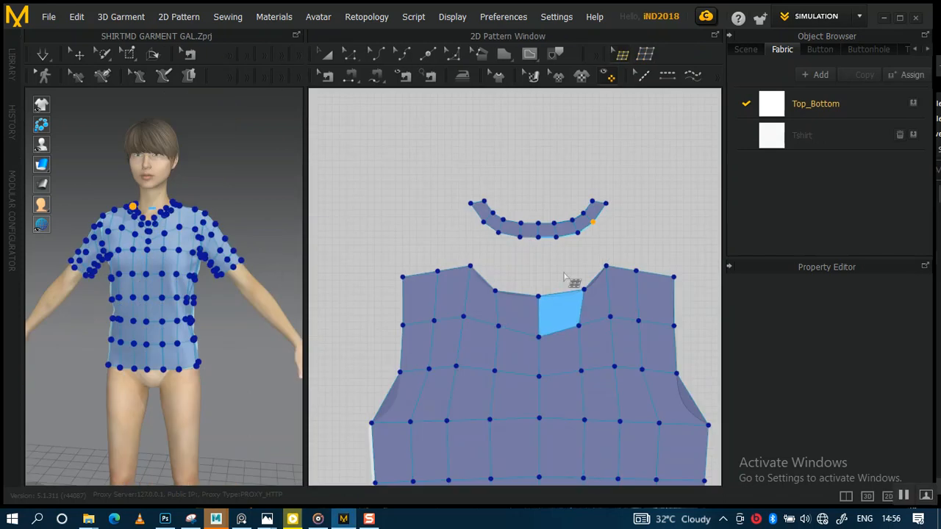
Examine the quad layout of the retopologized T-shirt's back panel and back neckband
{"action": "scroll", "coordinate": [540, 268], "scroll_direction": "down", "scroll_amount": 2}
{"action": "middle_click_drag", "start_coordinate": [530, 305], "coordinate": [557, 269]}
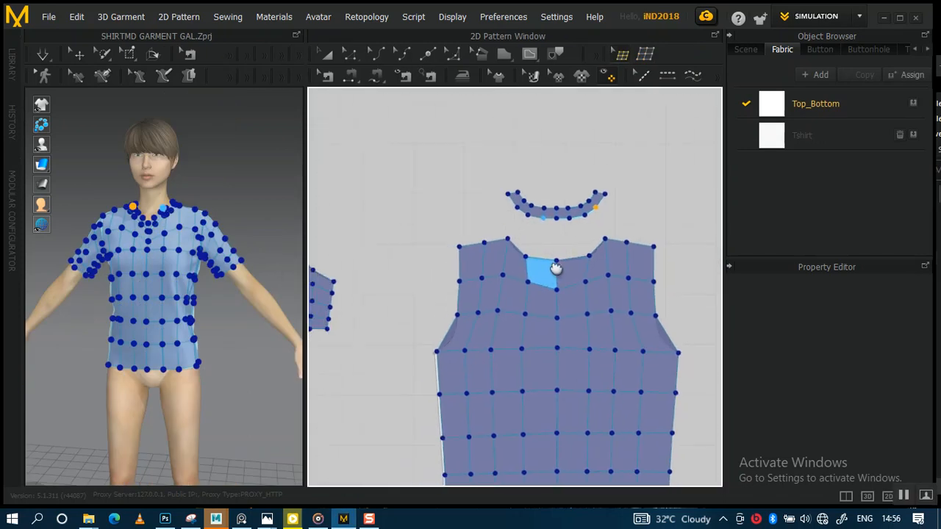
{"action": "scroll", "coordinate": [533, 256], "scroll_direction": "down", "scroll_amount": 1}
{"action": "scroll", "coordinate": [463, 260], "scroll_direction": "down", "scroll_amount": 1}
{"action": "scroll", "coordinate": [430, 238], "scroll_direction": "down", "scroll_amount": 2}
{"action": "middle_click_drag", "start_coordinate": [430, 238], "coordinate": [599, 219]}
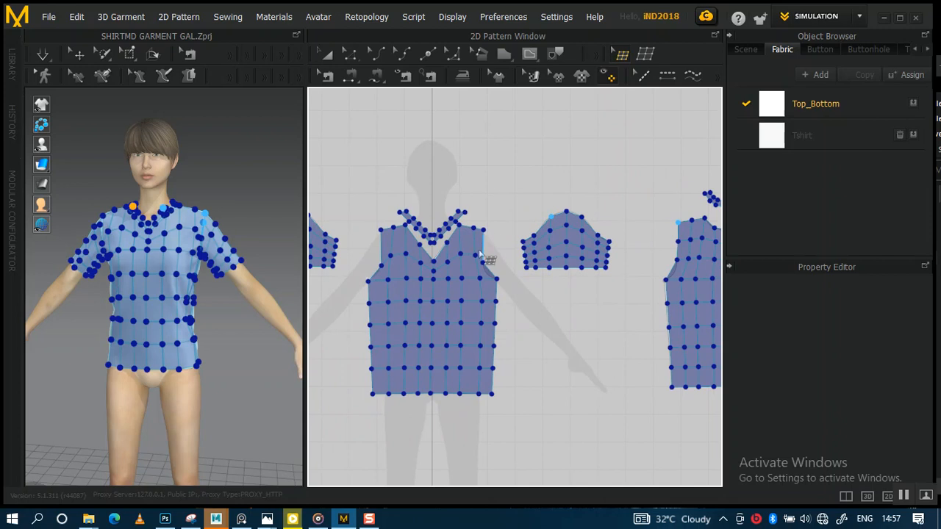
Examine the quad layout of the T-shirt's front panel, V-neck band and both sleeves
{"action": "scroll", "coordinate": [448, 248], "scroll_direction": "down", "scroll_amount": 1}
{"action": "middle_click_drag", "start_coordinate": [448, 247], "coordinate": [498, 259]}
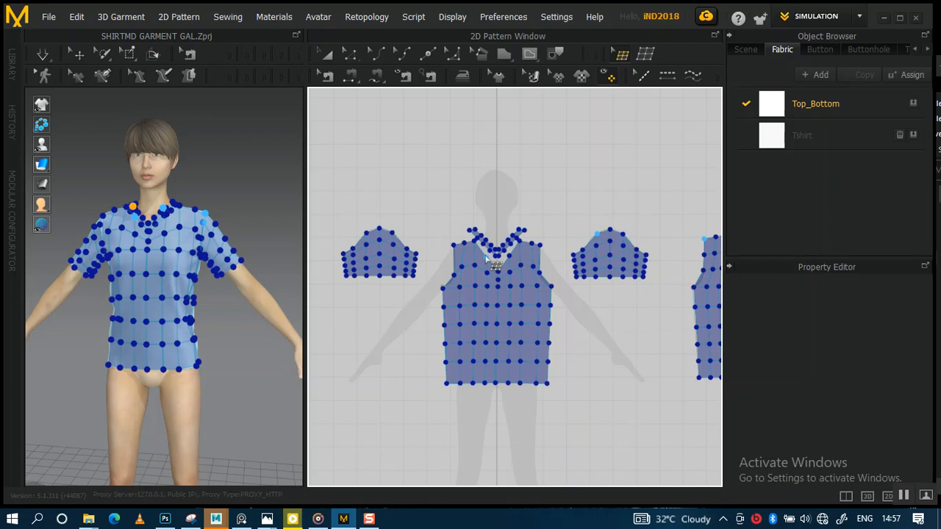
{"action": "scroll", "coordinate": [481, 304], "scroll_direction": "up", "scroll_amount": 3}
{"action": "middle_click_drag", "start_coordinate": [479, 294], "coordinate": [527, 303]}
{"action": "scroll", "coordinate": [503, 289], "scroll_direction": "down", "scroll_amount": 3}
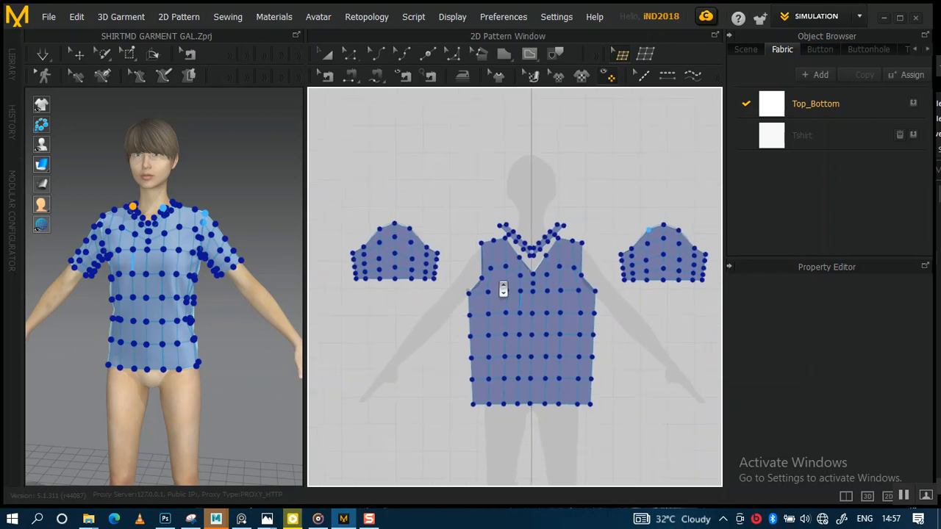
{"action": "scroll", "coordinate": [500, 295], "scroll_direction": "up", "scroll_amount": 2}
{"action": "scroll", "coordinate": [500, 299], "scroll_direction": "down", "scroll_amount": 3}
{"action": "mouse_move", "coordinate": [500, 273]}
{"action": "middle_mouse_down"}
{"action": "mouse_move", "coordinate": [461, 275]}
{"action": "mouse_move", "coordinate": [509, 276]}
{"action": "mouse_move", "coordinate": [483, 273]}
{"action": "mouse_move", "coordinate": [498, 273]}
{"action": "middle_mouse_up"}
{"action": "scroll", "coordinate": [507, 298], "scroll_direction": "up", "scroll_amount": 2}
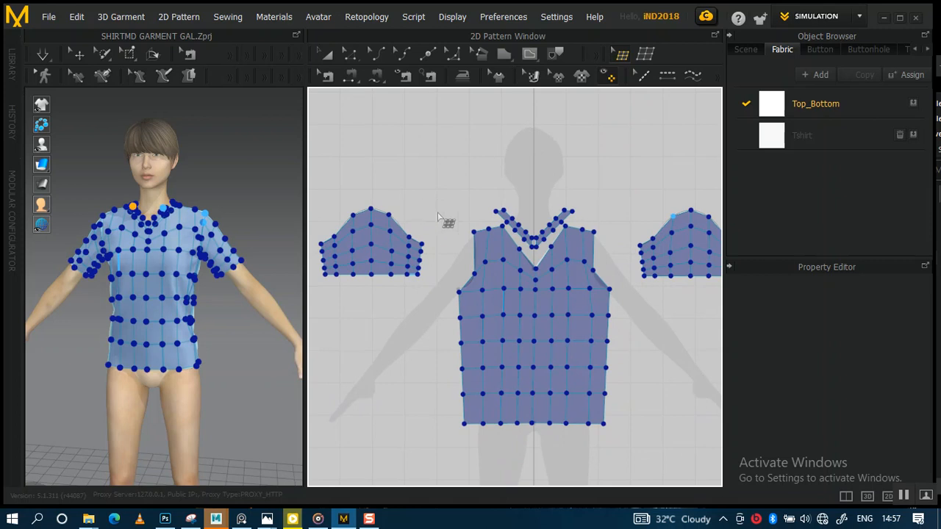
{"action": "scroll", "coordinate": [500, 296], "scroll_direction": "down", "scroll_amount": 2}
{"action": "scroll", "coordinate": [496, 300], "scroll_direction": "up", "scroll_amount": 2}
{"action": "scroll", "coordinate": [496, 300], "scroll_direction": "up", "scroll_amount": 2}
{"action": "scroll", "coordinate": [490, 298], "scroll_direction": "down", "scroll_amount": 3}
{"action": "left_click", "coordinate": [646, 57]}
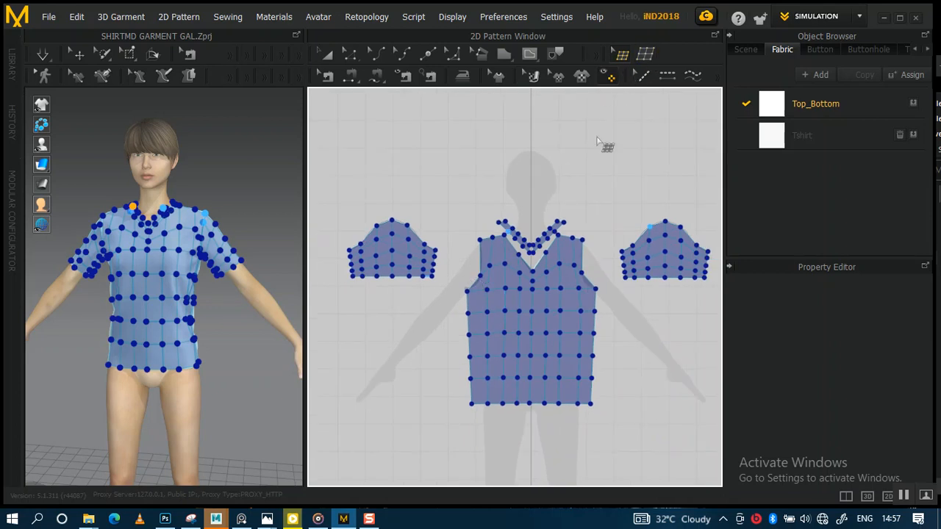
{"action": "scroll", "coordinate": [525, 279], "scroll_direction": "up", "scroll_amount": 2}
{"action": "scroll", "coordinate": [497, 258], "scroll_direction": "down", "scroll_amount": 2}
{"action": "mouse_move", "coordinate": [498, 259]}
{"action": "middle_mouse_down"}
{"action": "mouse_move", "coordinate": [487, 236]}
{"action": "mouse_move", "coordinate": [513, 264]}
{"action": "middle_mouse_up"}
{"action": "scroll", "coordinate": [501, 258], "scroll_direction": "up", "scroll_amount": 4}
{"action": "scroll", "coordinate": [500, 269], "scroll_direction": "down", "scroll_amount": 2}
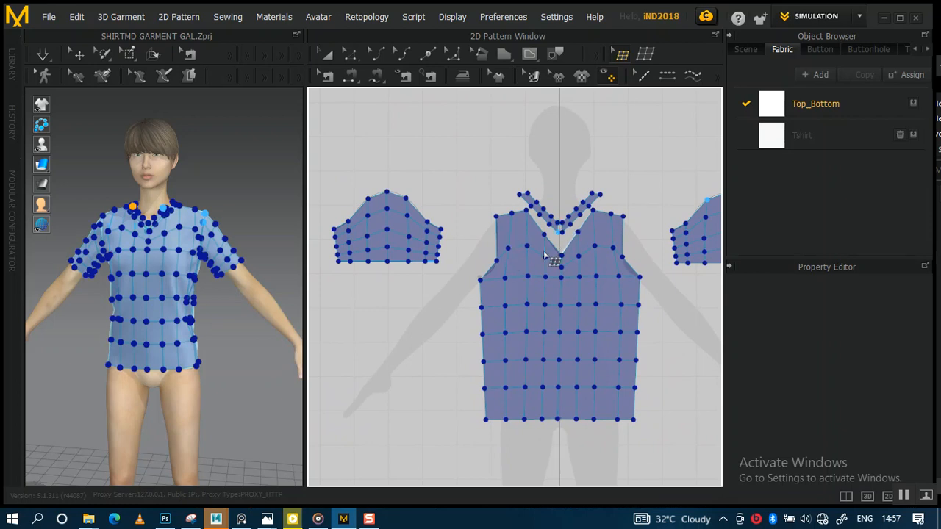
{"action": "scroll", "coordinate": [531, 263], "scroll_direction": "down", "scroll_amount": 2}
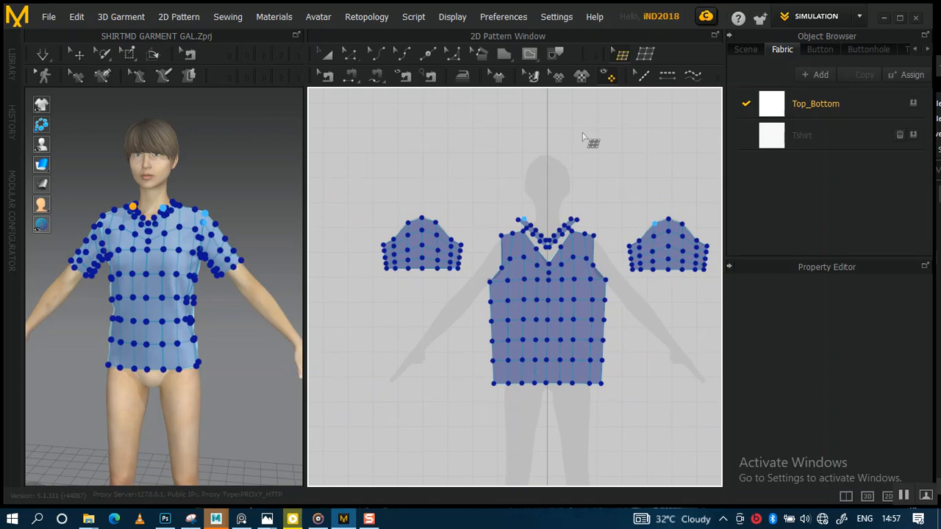
With the Edit Retopology tool, remesh all retopologized pieces as duplicates, keeping the original patterns
{"action": "left_click", "coordinate": [645, 55]}
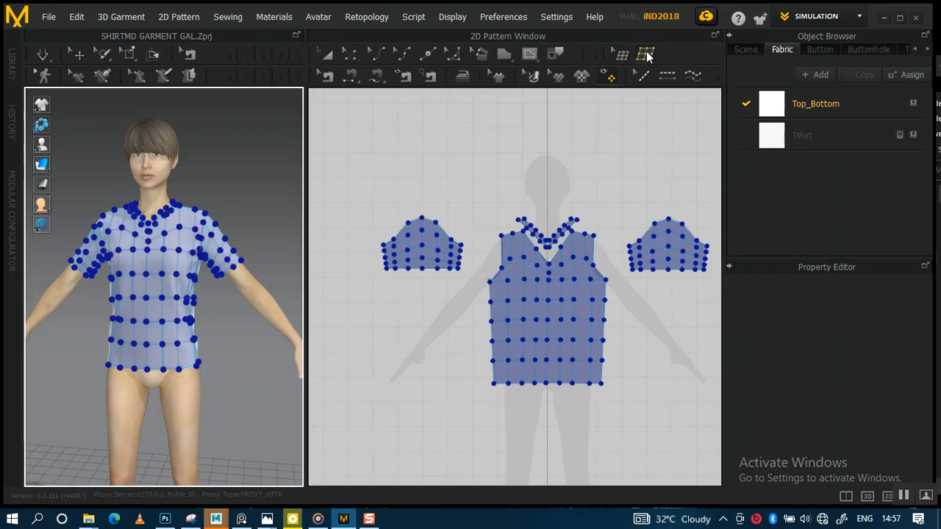
{"action": "right_click", "coordinate": [485, 196]}
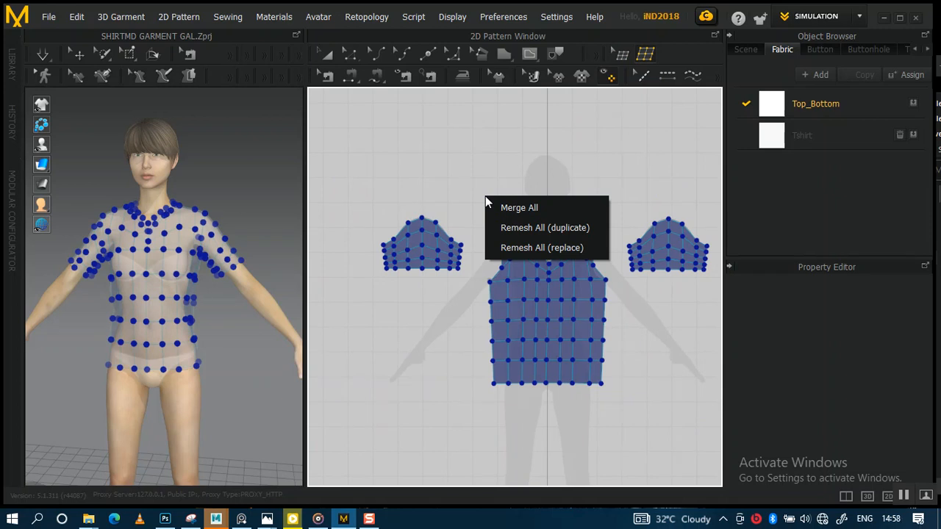
{"action": "left_click", "coordinate": [521, 230]}
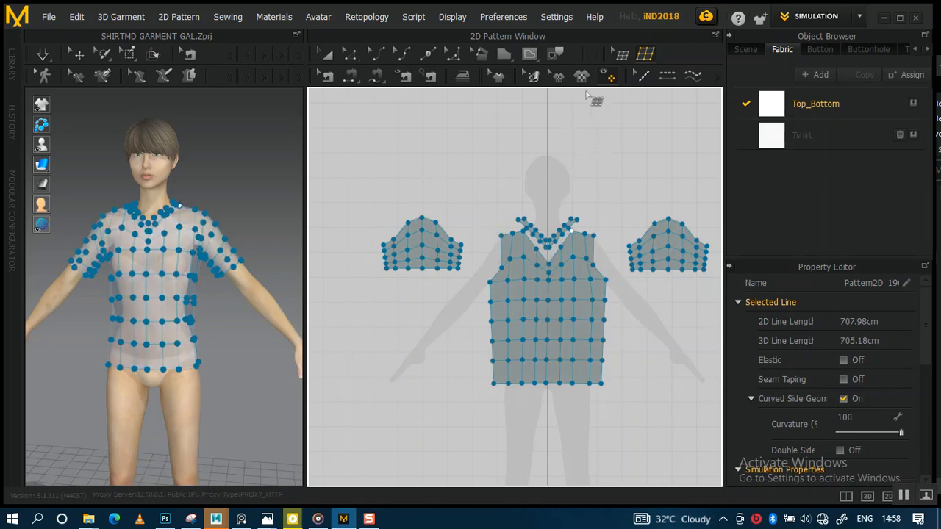
With Transform Pattern, select all the remeshed duplicate pieces, move them above the original patterns and clear the selection
{"action": "left_click", "coordinate": [328, 56]}
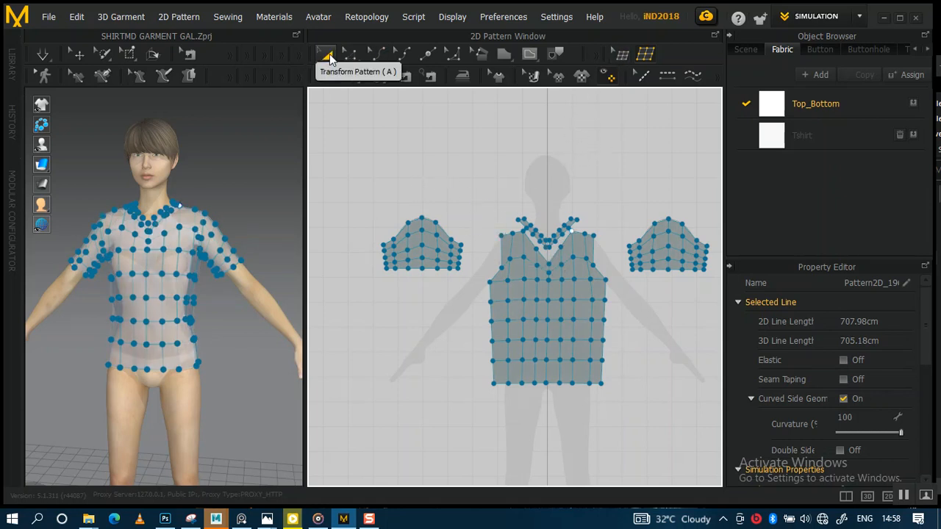
{"action": "key", "text": "ctrl+a"}
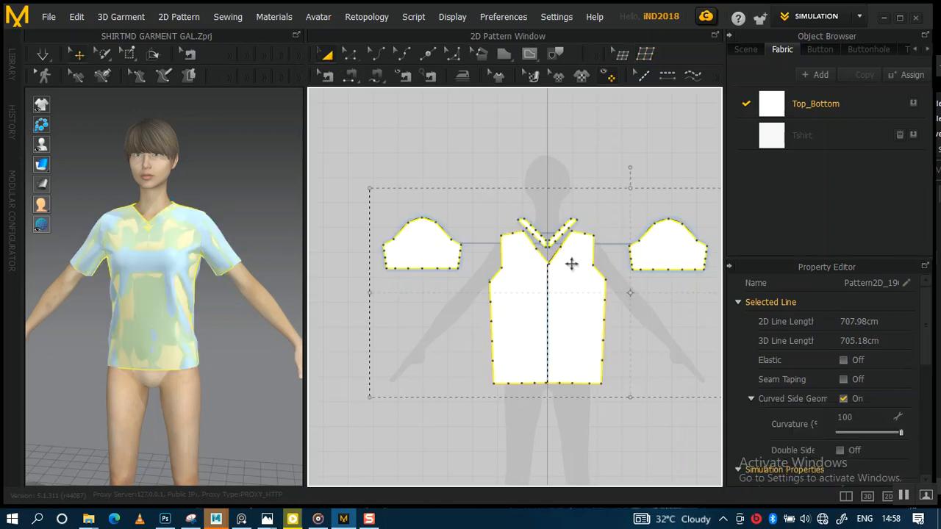
{"action": "scroll", "coordinate": [557, 262], "scroll_direction": "down", "scroll_amount": 5}
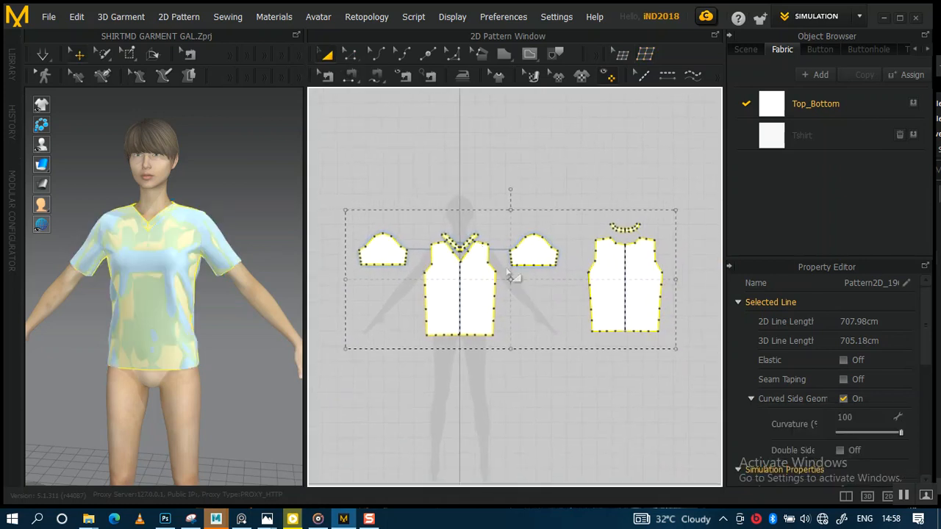
{"action": "left_click_drag", "start_coordinate": [476, 300], "coordinate": [477, 170]}
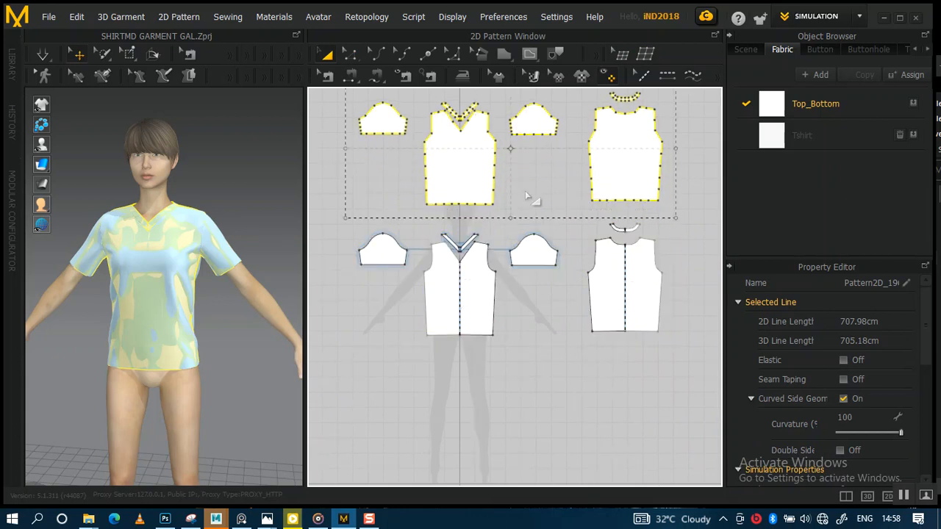
{"action": "left_click", "coordinate": [563, 210]}
{"action": "right_click_drag", "start_coordinate": [510, 170], "coordinate": [544, 234]}
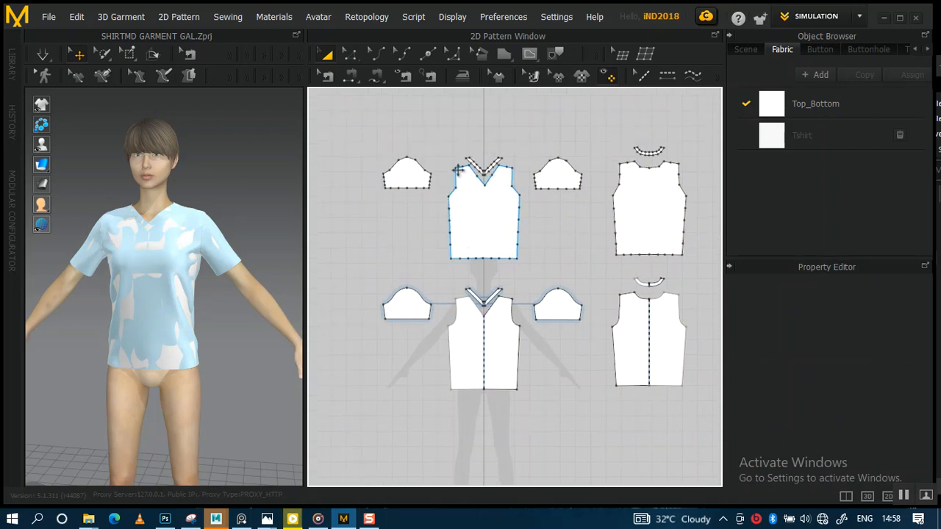
{"action": "scroll", "coordinate": [547, 267], "scroll_direction": "down", "scroll_amount": 2}
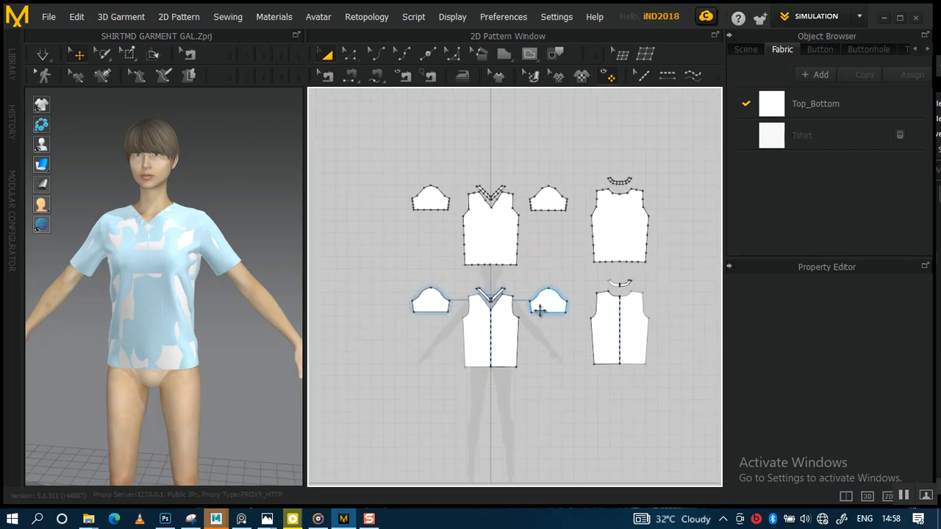
Save the project and activate all the original T-shirt patterns below the remeshed duplicates
{"action": "scroll", "coordinate": [530, 298], "scroll_direction": "up", "scroll_amount": 2}
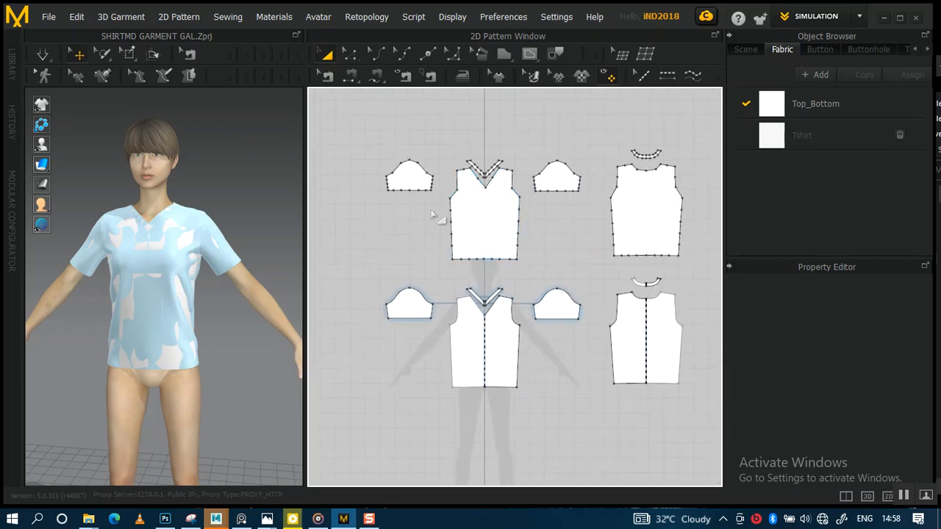
{"action": "key", "text": "ctrl+s"}
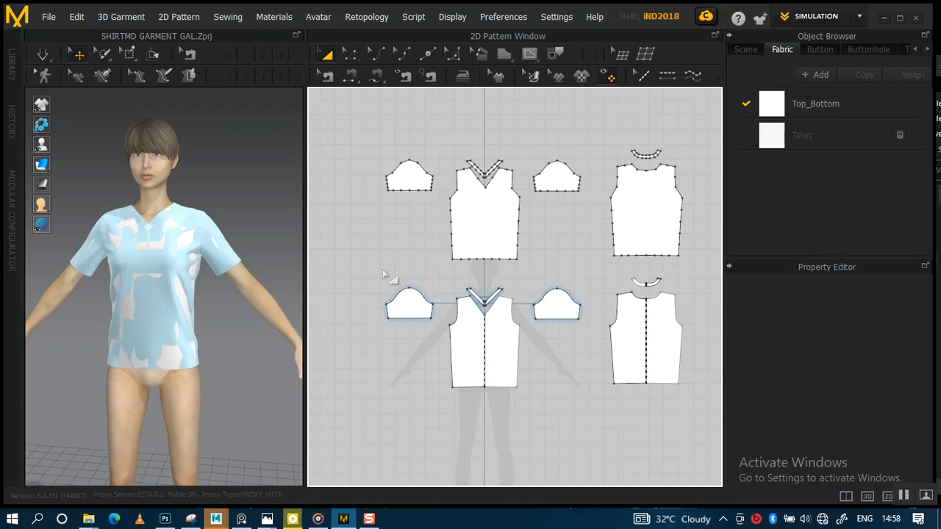
{"action": "left_click_drag", "start_coordinate": [356, 267], "coordinate": [715, 461]}
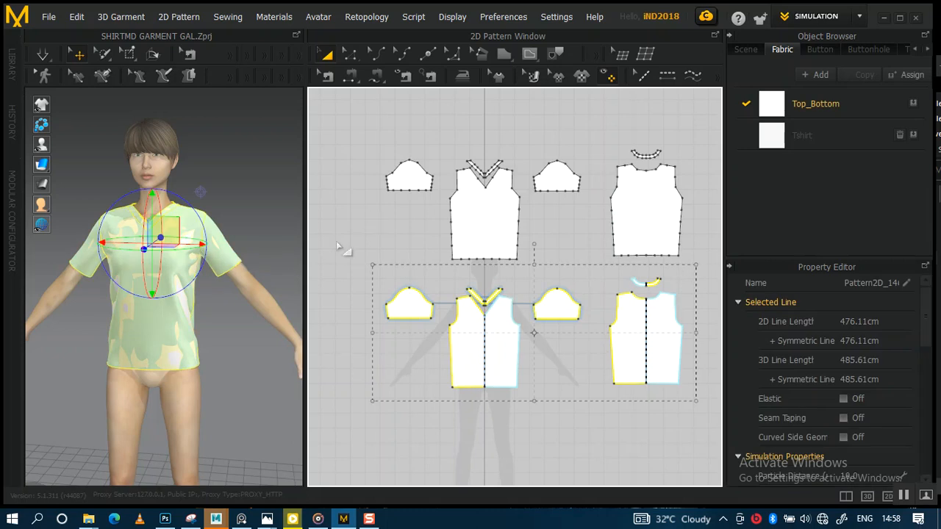
{"action": "right_click", "coordinate": [500, 335]}
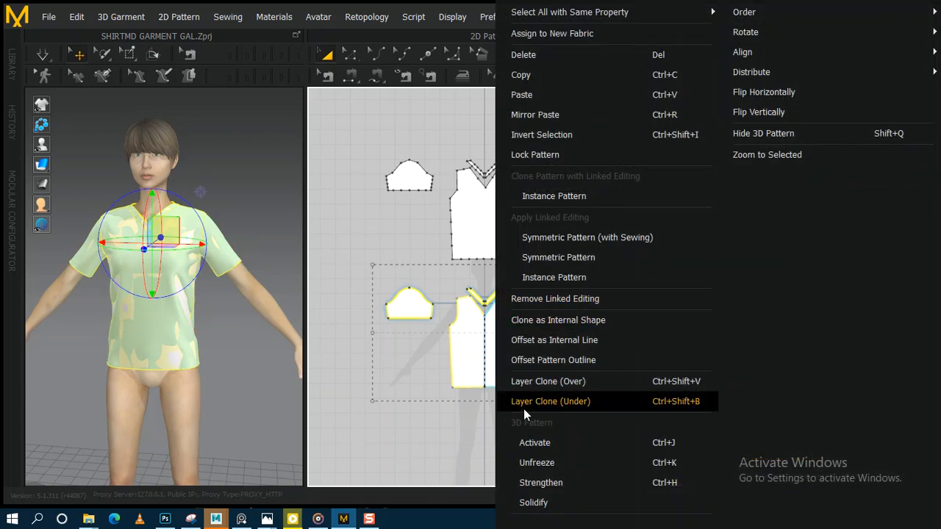
{"action": "left_click", "coordinate": [519, 442]}
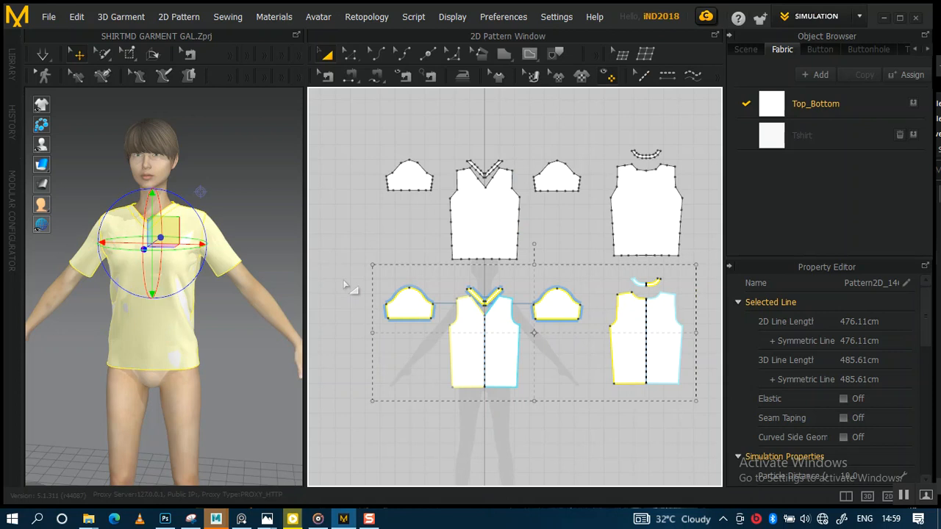
{"action": "scroll", "coordinate": [535, 335], "scroll_direction": "up", "scroll_amount": 1}
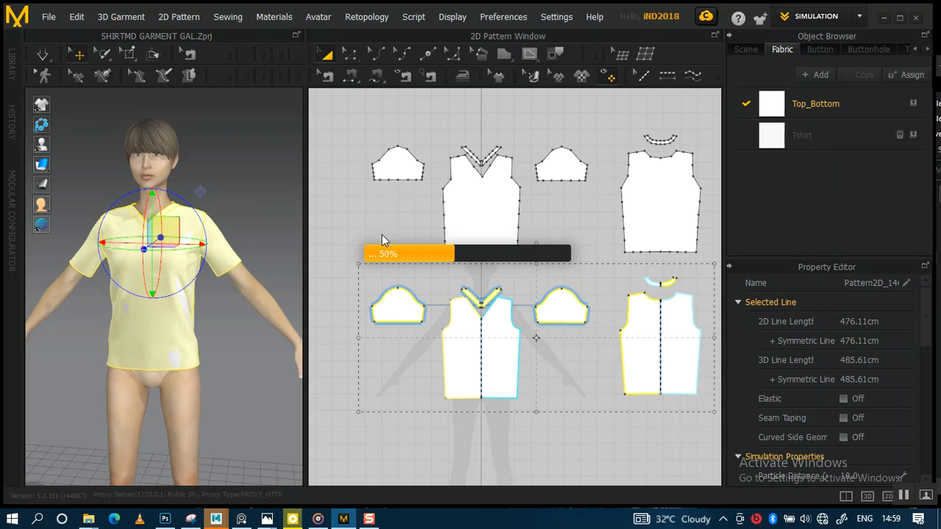
Start an OBJ (Selected) export of the original patterns and browse to the ZBRUSH > GAL PINTEREST > MD folder
{"action": "left_click", "coordinate": [52, 18]}
{"action": "mouse_move", "coordinate": [86, 197]}
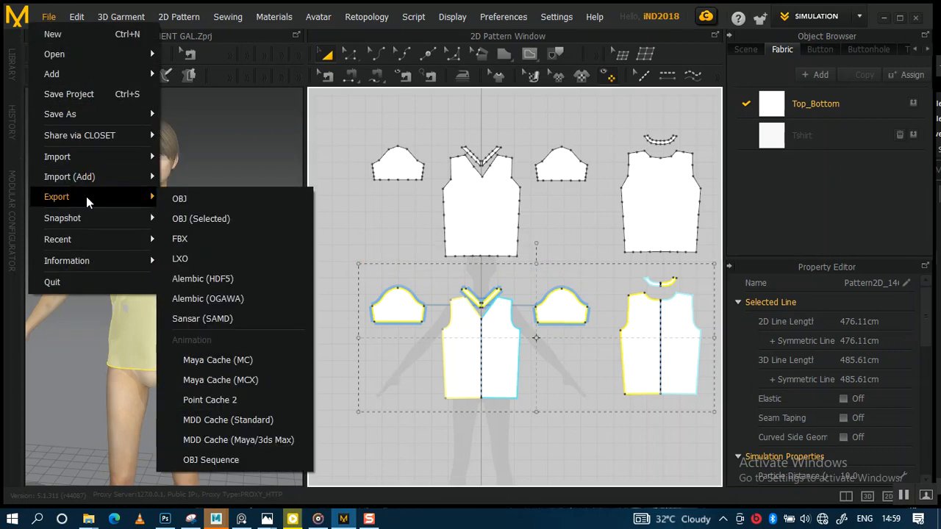
{"action": "left_click", "coordinate": [182, 218]}
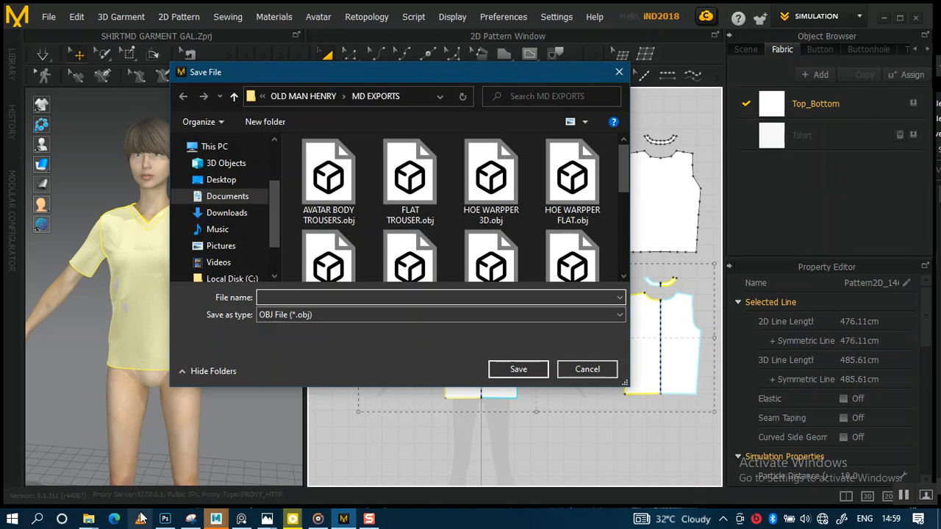
{"action": "left_click", "coordinate": [302, 96]}
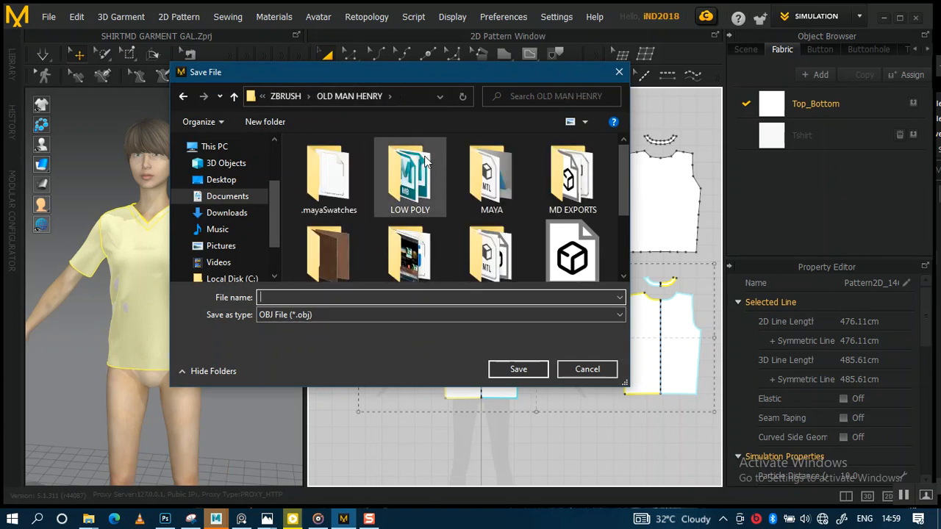
{"action": "left_click", "coordinate": [290, 97]}
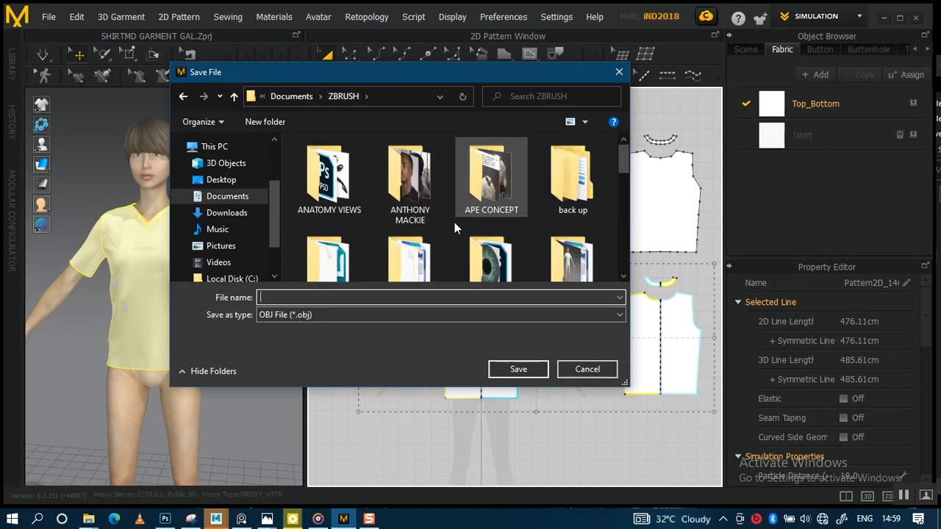
{"action": "scroll", "coordinate": [430, 247], "scroll_direction": "down", "scroll_amount": 1}
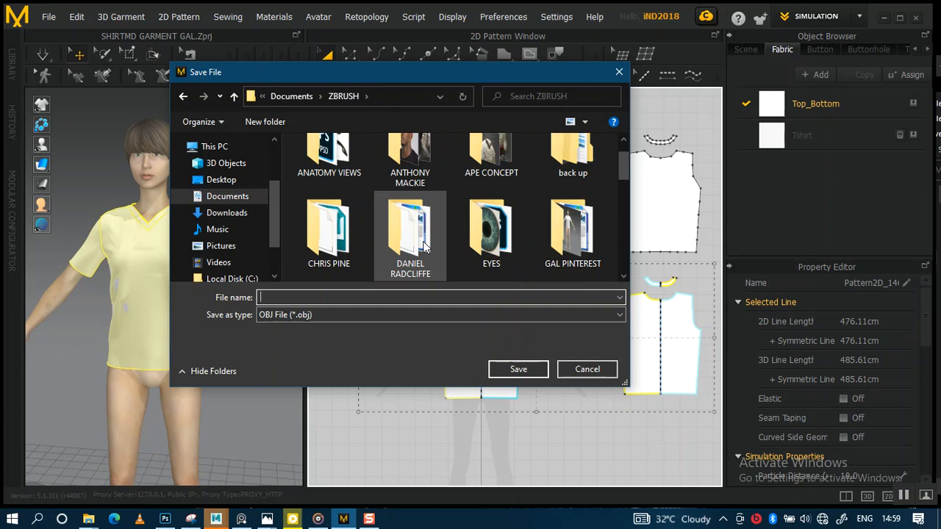
{"action": "double_click", "coordinate": [572, 245]}
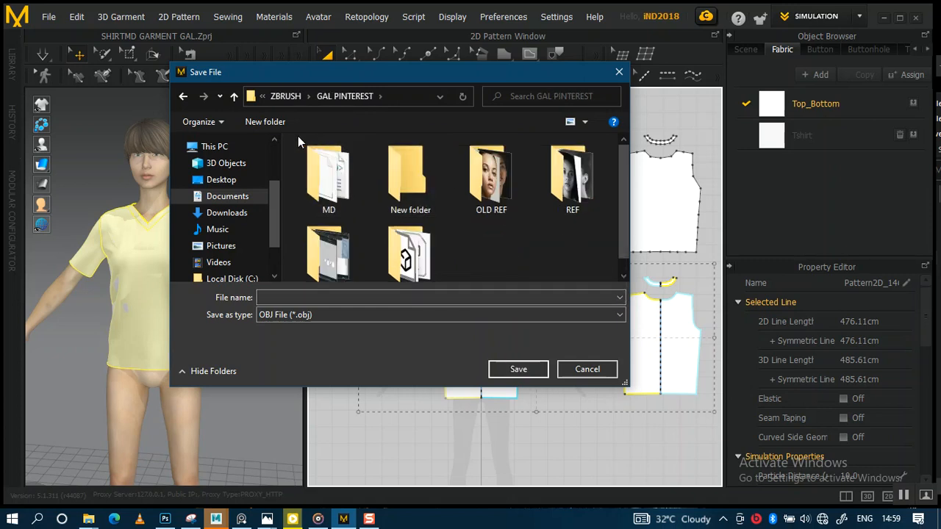
{"action": "double_click", "coordinate": [329, 165]}
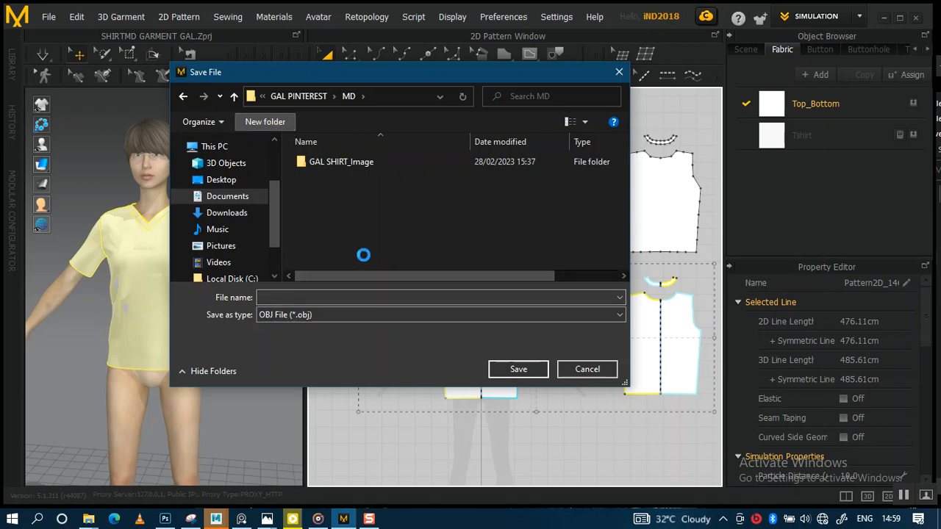
Create a folder named MD EXPORT inside the MD folder and open it
{"action": "key", "text": "ctrl+shift+n"}
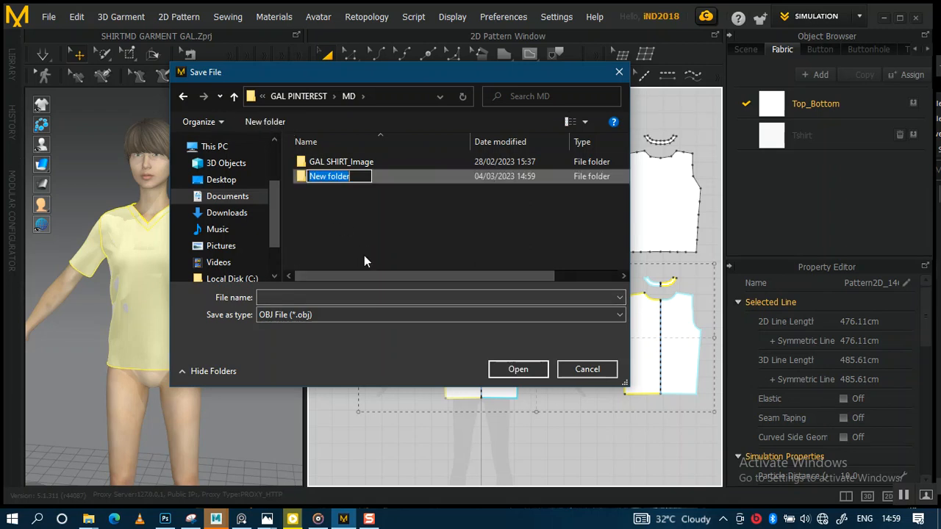
{"action": "type", "text": "MD EX"}
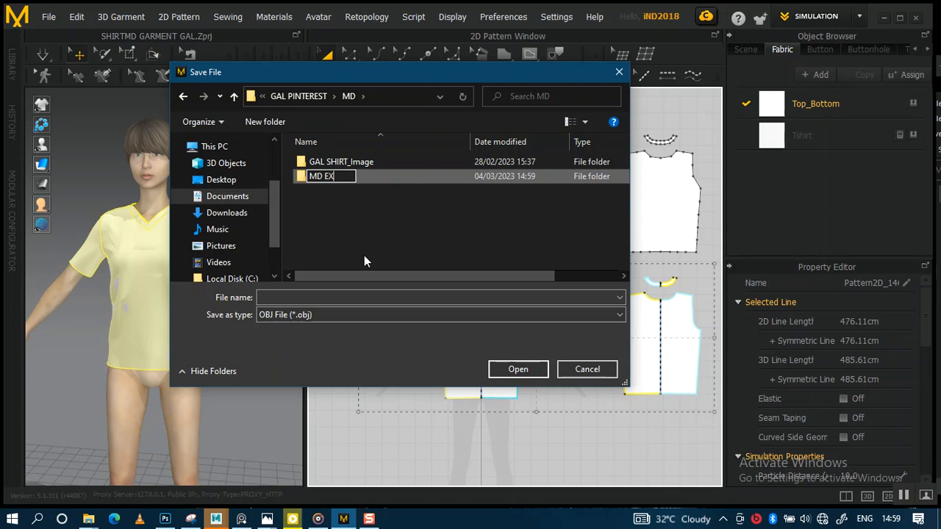
{"action": "type", "text": "PORT"}
{"action": "key", "text": "Return"}
{"action": "key", "text": "Return"}
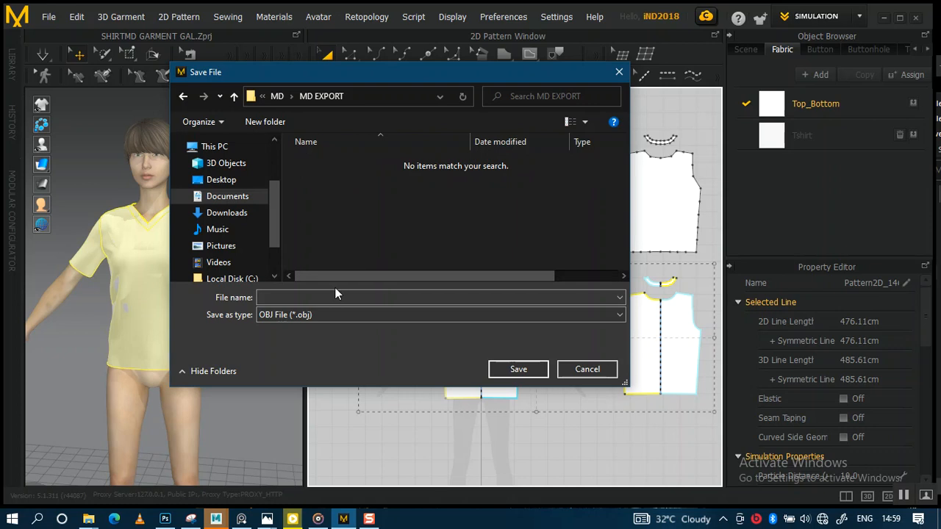
Export the original patterns as SHIRT_HIGH POLY, as a single unwelded thin object with unified UV coordinates in cm
{"action": "left_click", "coordinate": [319, 298]}
{"action": "type", "text": "SHIRT"}
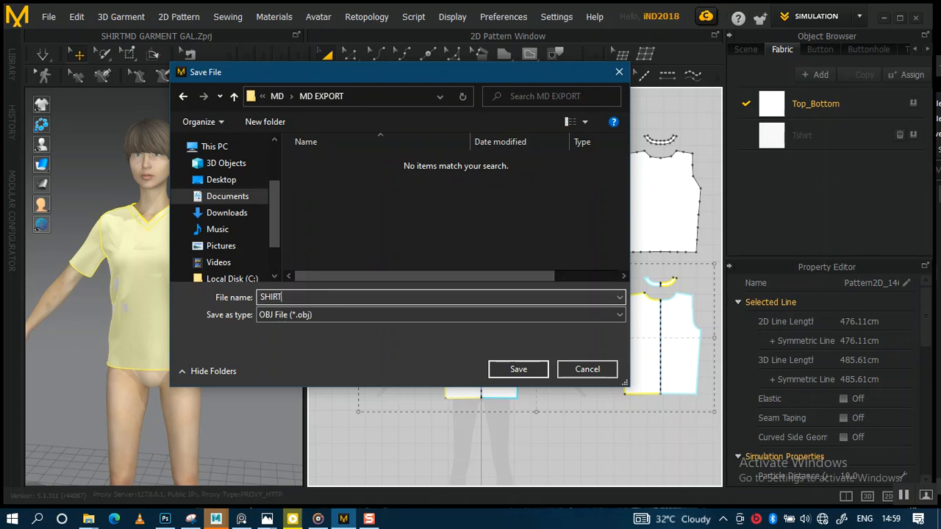
{"action": "type", "text": "_HIGH POLY"}
{"action": "key", "text": "Return"}
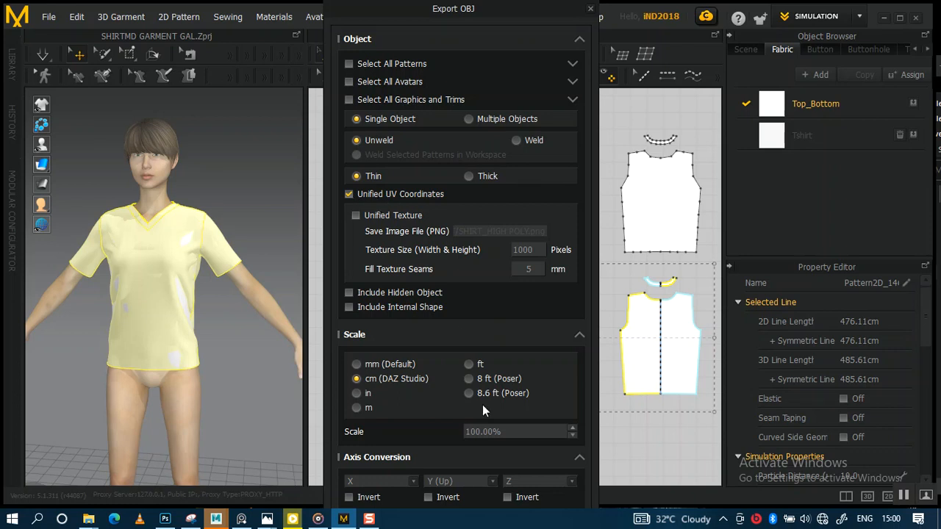
{"action": "left_click", "coordinate": [578, 457]}
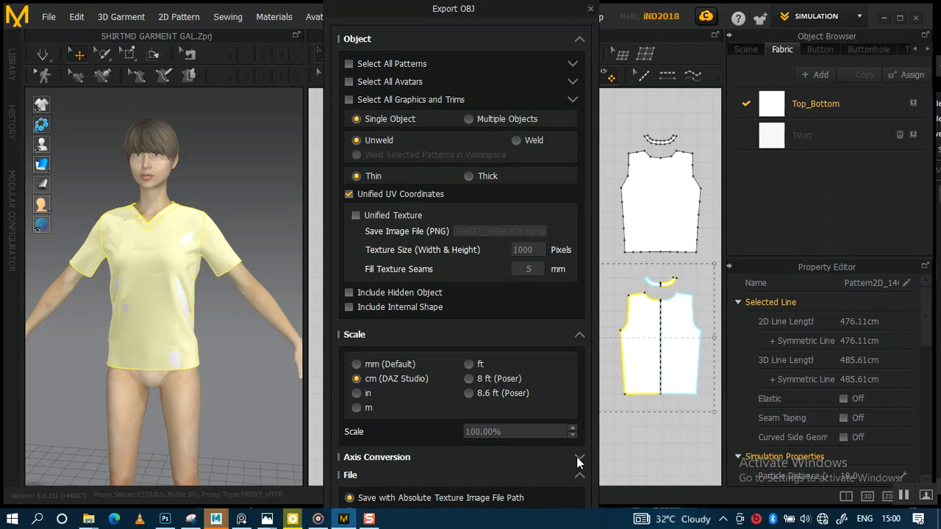
{"action": "left_click", "coordinate": [578, 335]}
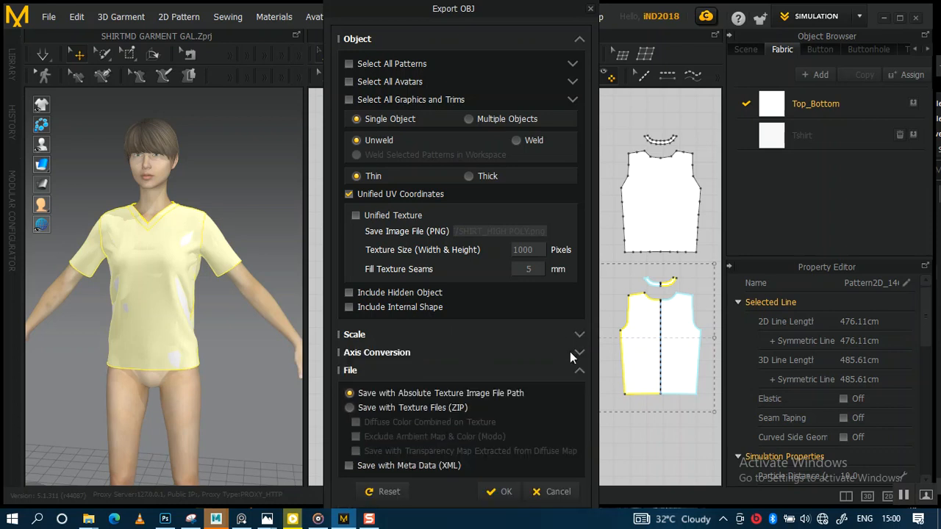
{"action": "left_click", "coordinate": [507, 492]}
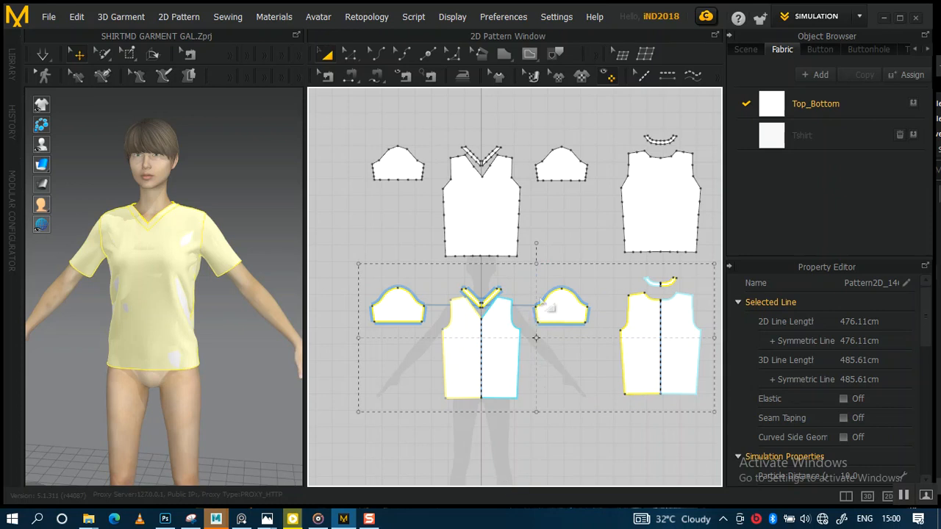
Select all the remeshed duplicate patterns above the originals and start an OBJ (Selected) export for them
{"action": "left_click", "coordinate": [358, 124]}
{"action": "left_click_drag", "start_coordinate": [355, 131], "coordinate": [717, 277]}
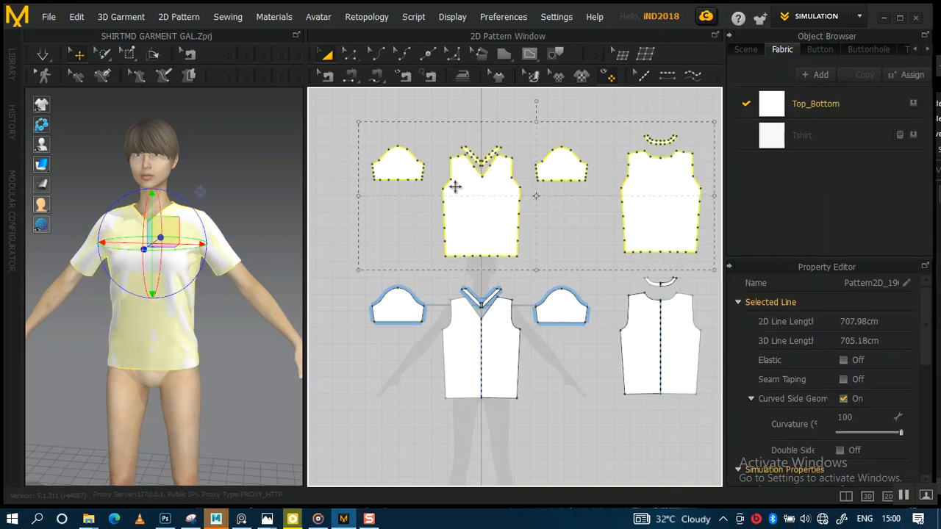
{"action": "left_click", "coordinate": [49, 18]}
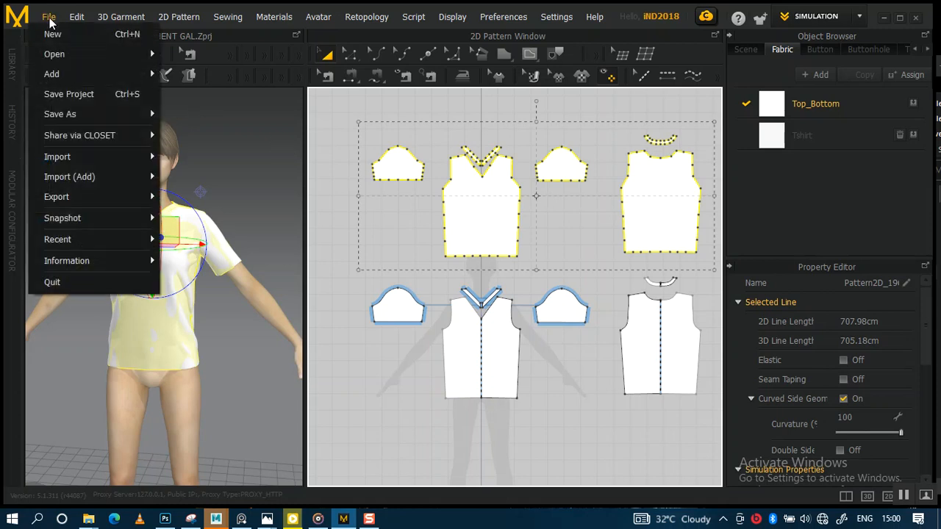
{"action": "mouse_move", "coordinate": [118, 197]}
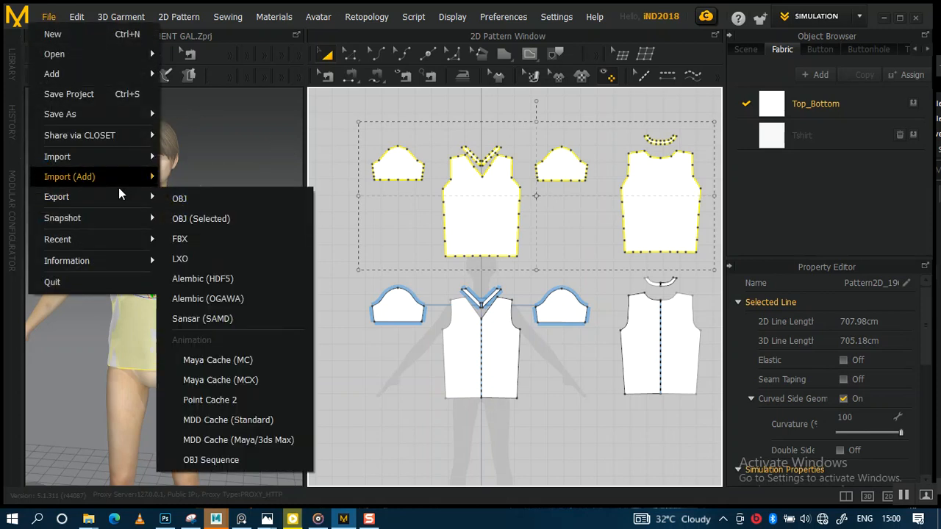
{"action": "left_click", "coordinate": [179, 219]}
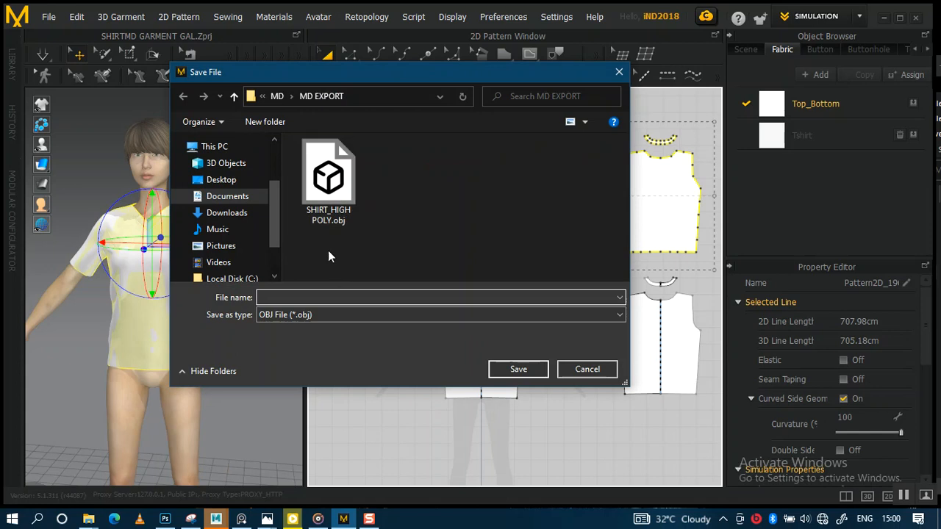
Export the duplicates as SHIRT_LOW POLY.obj in the MD EXPORT folder, using the same OBJ options as the high-poly file
{"action": "left_click", "coordinate": [329, 180]}
{"action": "left_click", "coordinate": [347, 297]}
{"action": "left_click", "coordinate": [347, 297]}
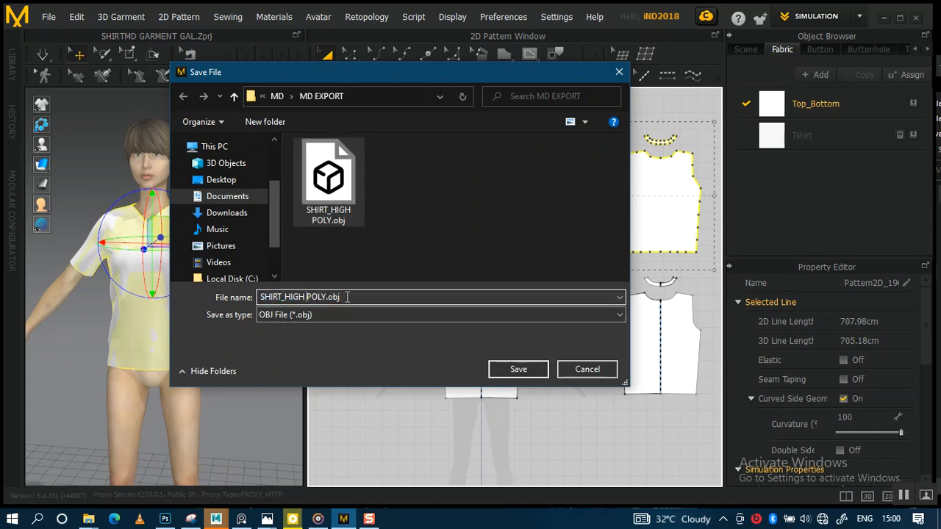
{"action": "key", "text": "BackSpace"}
{"action": "key", "text": "BackSpace"}
{"action": "key", "text": "BackSpace"}
{"action": "key", "text": "BackSpace"}
{"action": "type", "text": "LOW"}
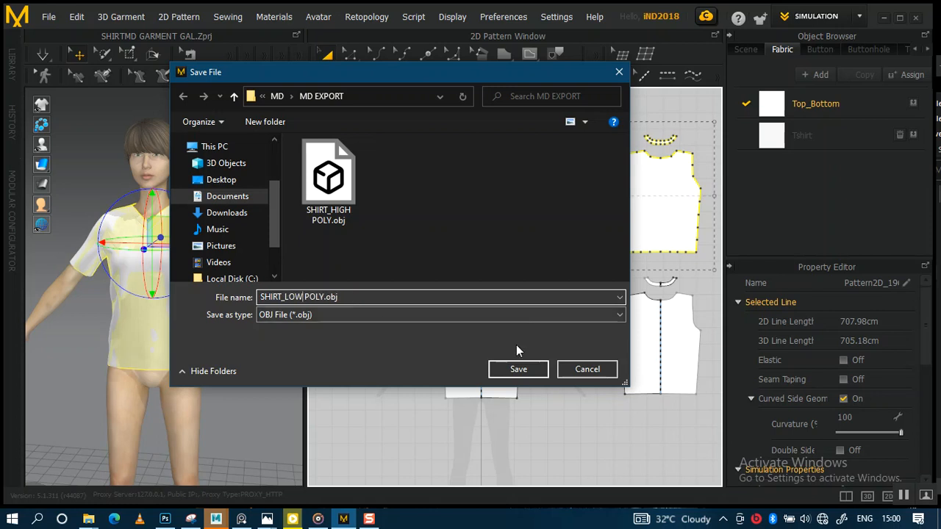
{"action": "left_click", "coordinate": [519, 370]}
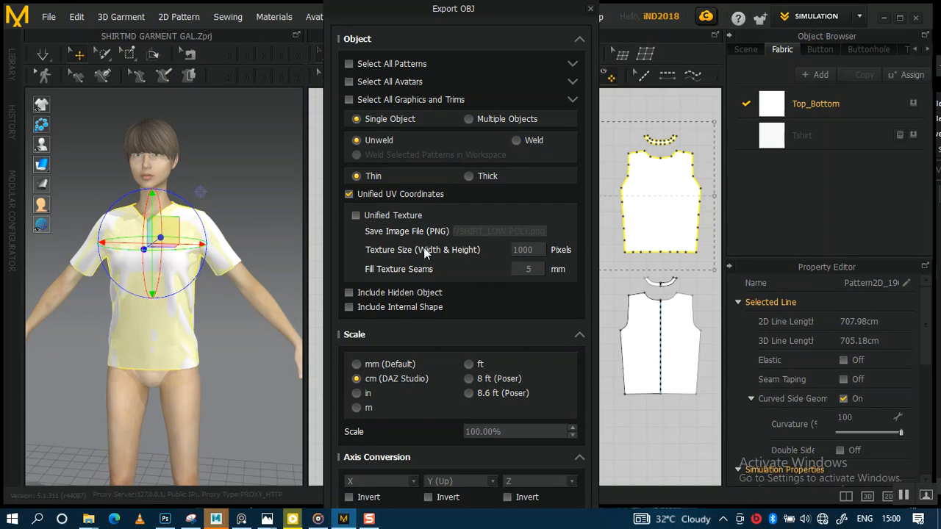
{"action": "left_click", "coordinate": [580, 335]}
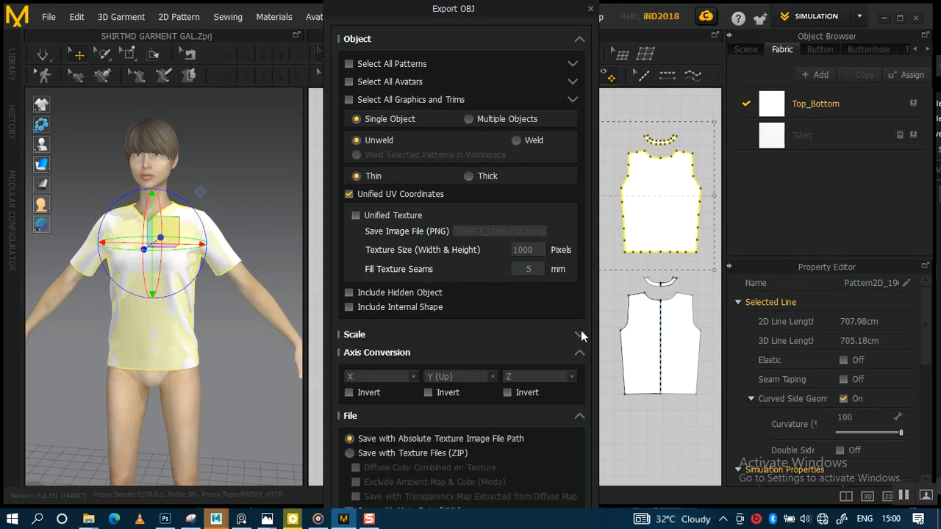
{"action": "left_click", "coordinate": [577, 415]}
{"action": "left_click", "coordinate": [484, 437]}
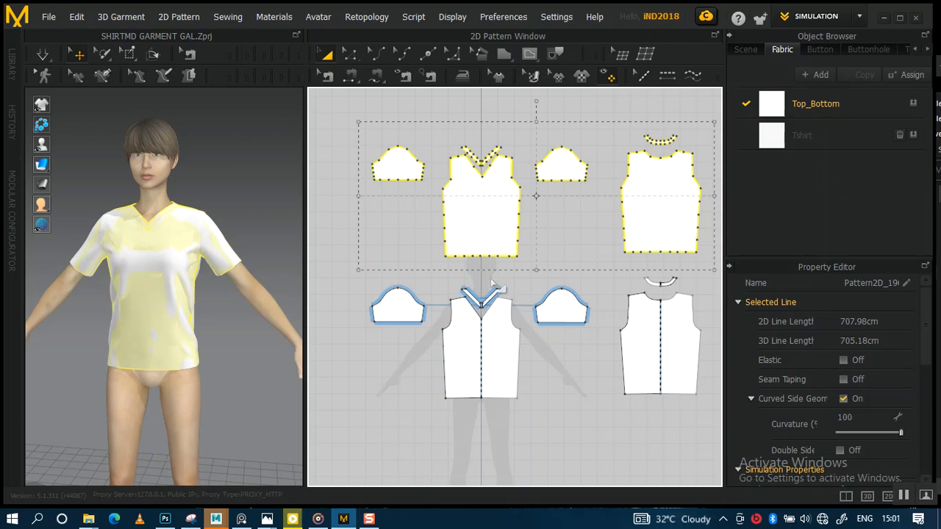
{"action": "mouse_move", "coordinate": [230, 515]}
{"action": "scroll", "coordinate": [541, 270], "scroll_direction": "down", "scroll_amount": 2}
{"action": "left_click", "coordinate": [566, 366]}
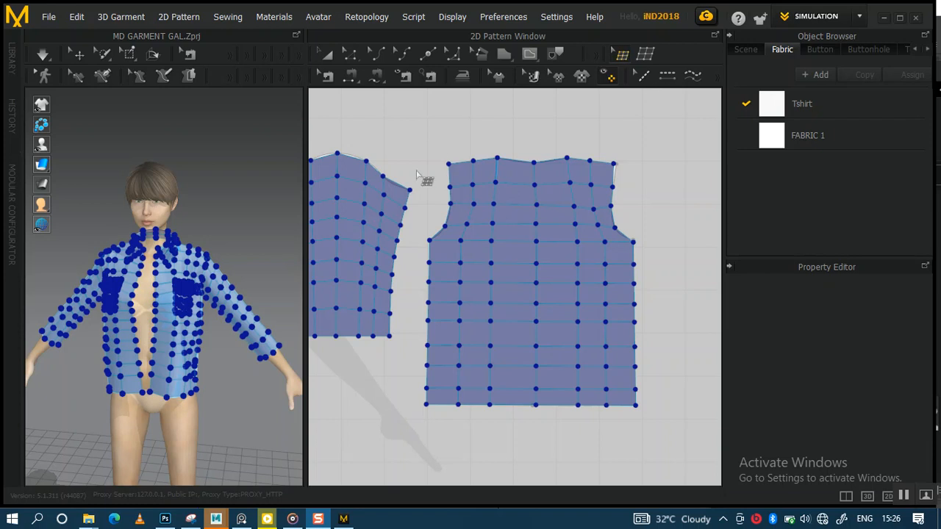
With the Edit Retopology tool, remesh all the retopologized open-front shirt pieces as duplicates, keeping the original patterns
{"action": "scroll", "coordinate": [442, 272], "scroll_direction": "down", "scroll_amount": 4}
{"action": "middle_click_drag", "start_coordinate": [426, 241], "coordinate": [598, 261]}
{"action": "scroll", "coordinate": [527, 275], "scroll_direction": "down", "scroll_amount": 5}
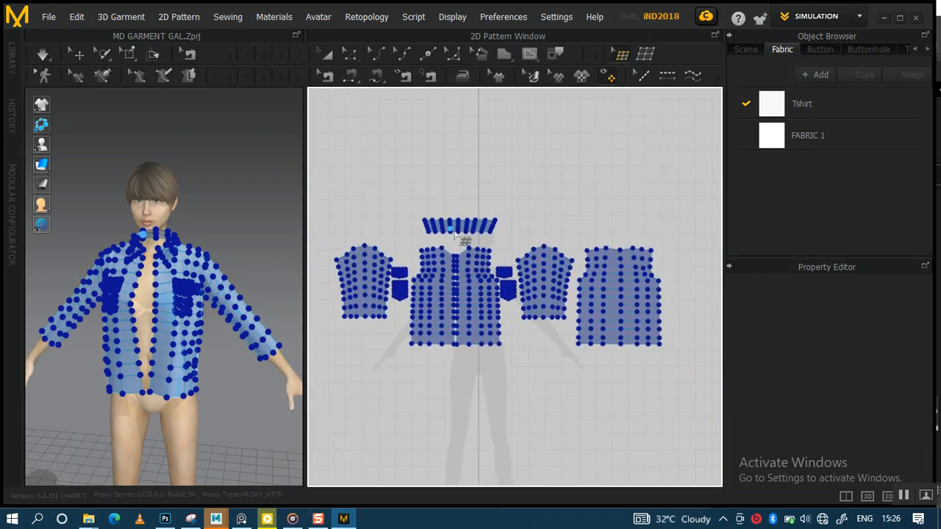
{"action": "left_click", "coordinate": [643, 59]}
{"action": "right_click", "coordinate": [529, 208]}
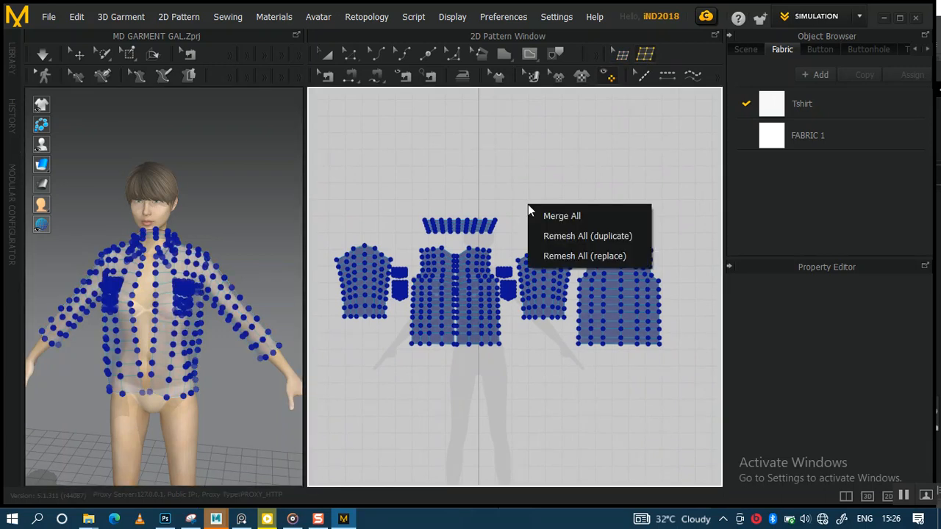
{"action": "left_click", "coordinate": [549, 235]}
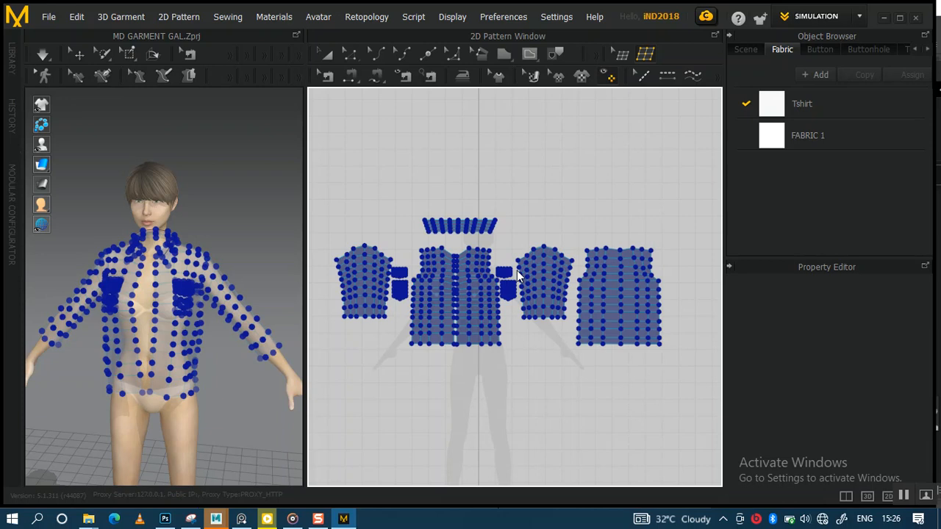
{"action": "left_click", "coordinate": [560, 294]}
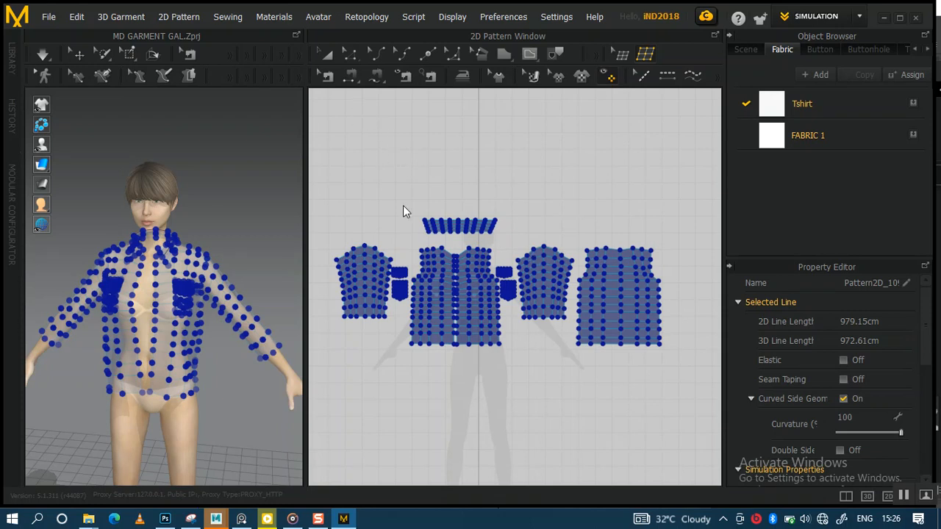
Select all the remeshed duplicate shirt patterns and place them straight above the original patterns, clear of them
{"action": "scroll", "coordinate": [403, 206], "scroll_direction": "down", "scroll_amount": 3}
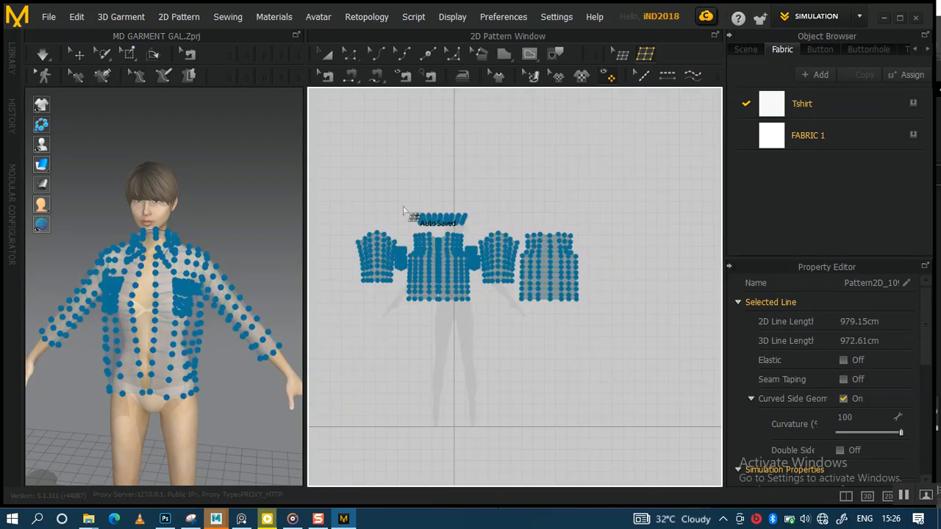
{"action": "scroll", "coordinate": [403, 205], "scroll_direction": "up", "scroll_amount": 2}
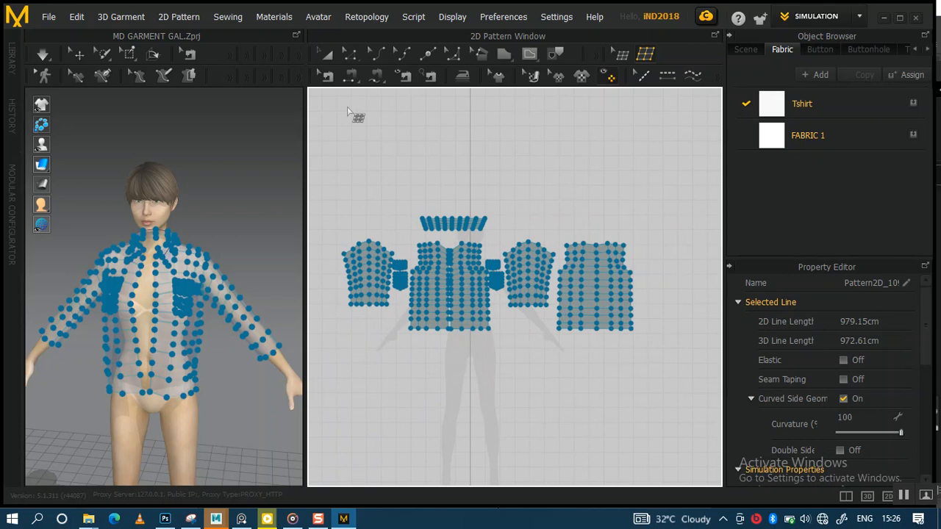
{"action": "left_click", "coordinate": [329, 56]}
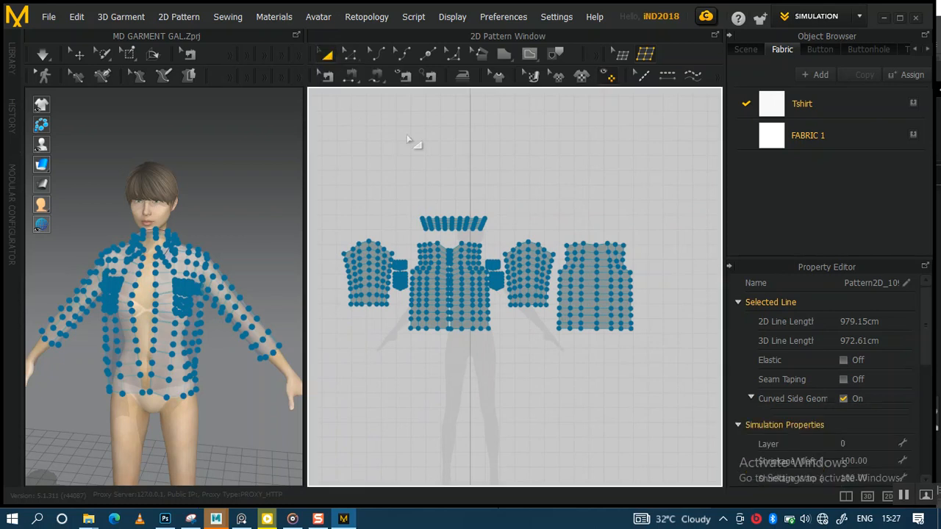
{"action": "key", "text": "ctrl+a"}
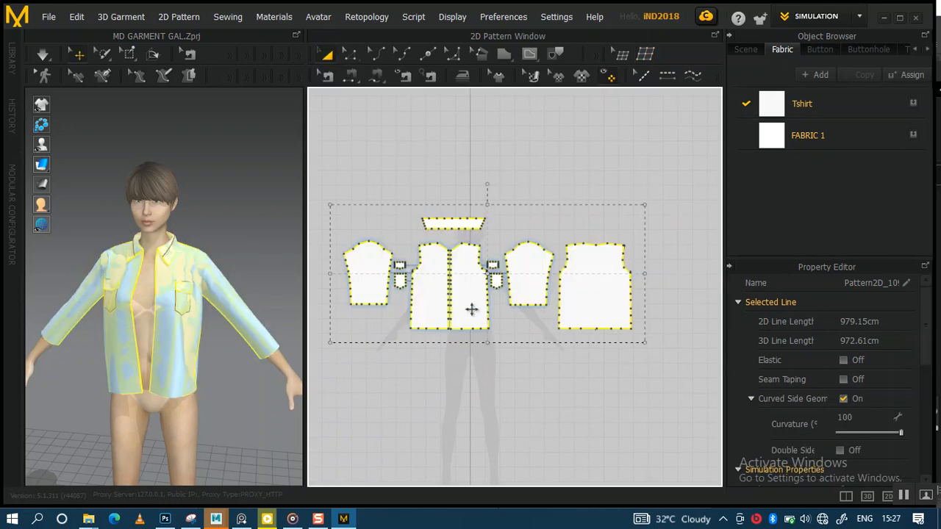
{"action": "key", "text": "ctrl+c"}
{"action": "key", "text": "ctrl+v"}
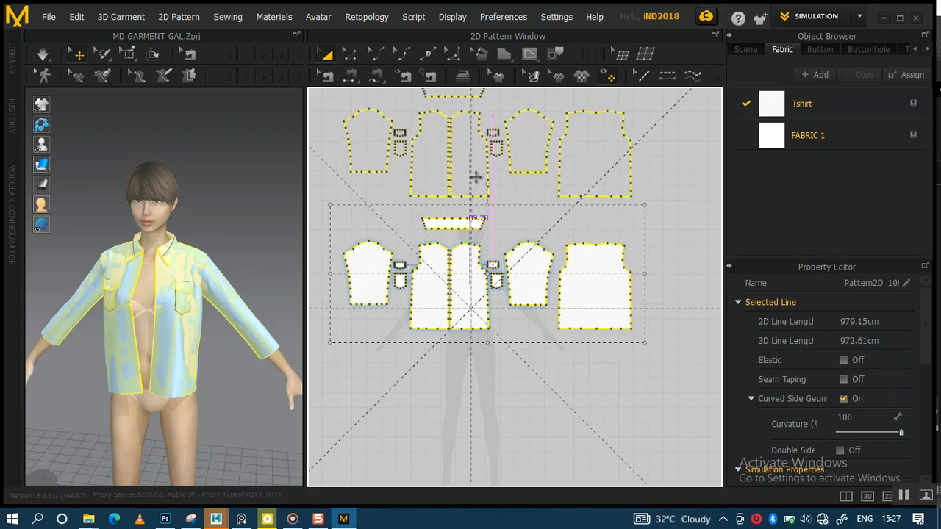
{"action": "left_click", "coordinate": [478, 169]}
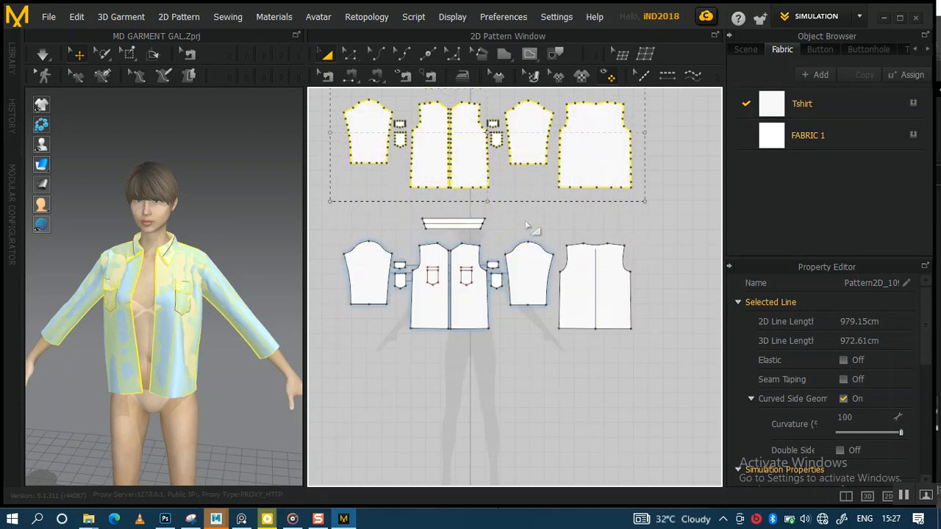
{"action": "left_click", "coordinate": [528, 229]}
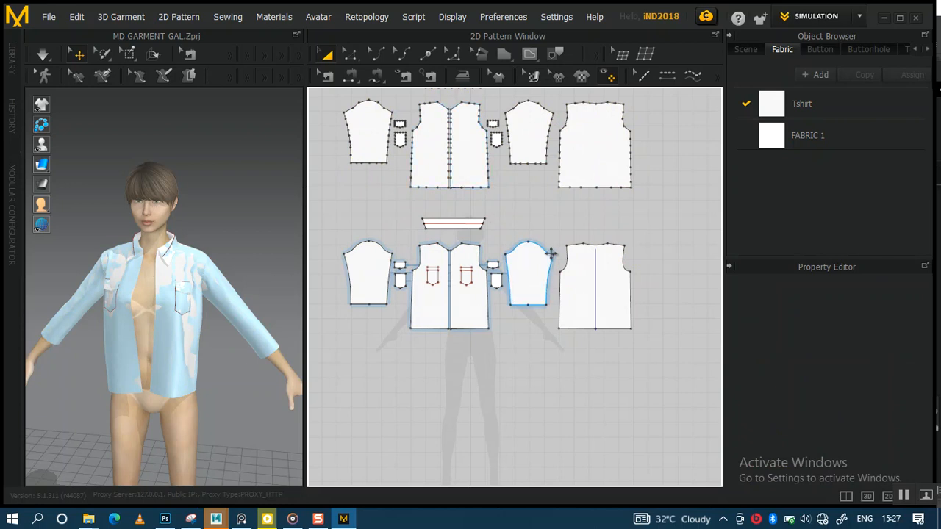
Export only the original patterns as JACKET_HIGH POLY with OBJ (Selected), as a single unwelded thin object with unified UV coordinates in cm
{"action": "scroll", "coordinate": [550, 253], "scroll_direction": "down", "scroll_amount": 2}
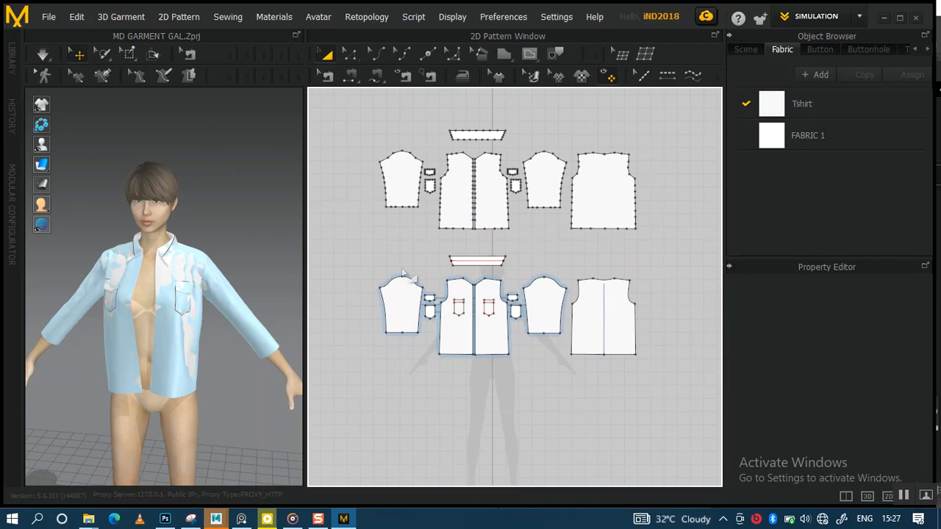
{"action": "left_click_drag", "start_coordinate": [359, 239], "coordinate": [693, 417]}
{"action": "left_click", "coordinate": [48, 19]}
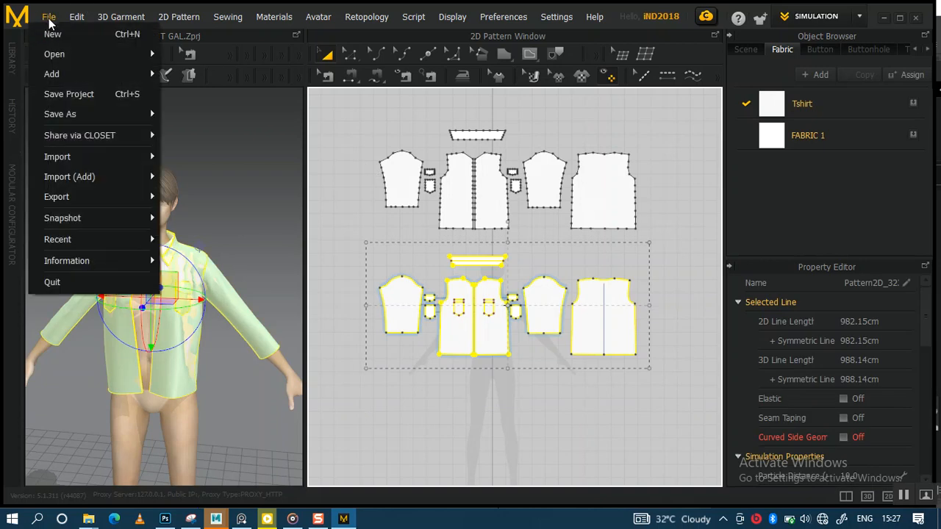
{"action": "mouse_move", "coordinate": [135, 183]}
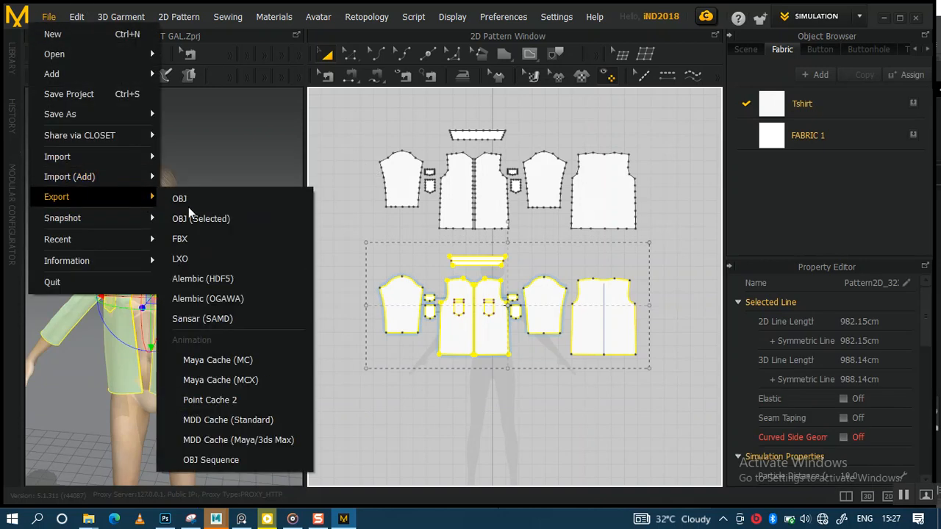
{"action": "left_click", "coordinate": [206, 218]}
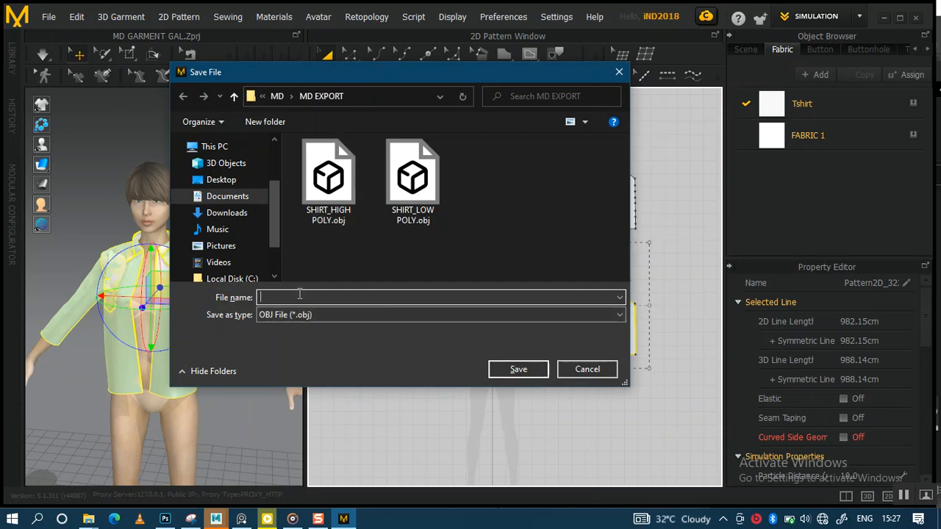
{"action": "type", "text": "JACKET_HIGH POLY"}
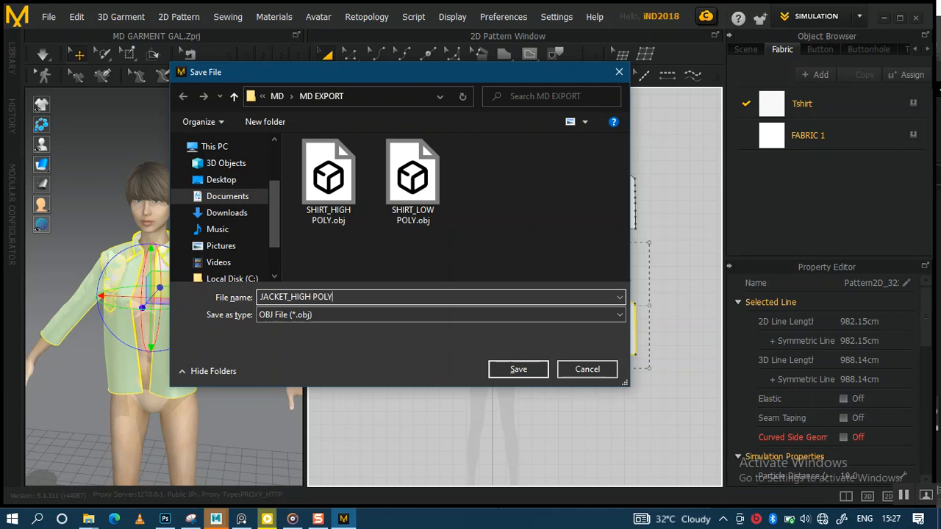
{"action": "left_click", "coordinate": [518, 369]}
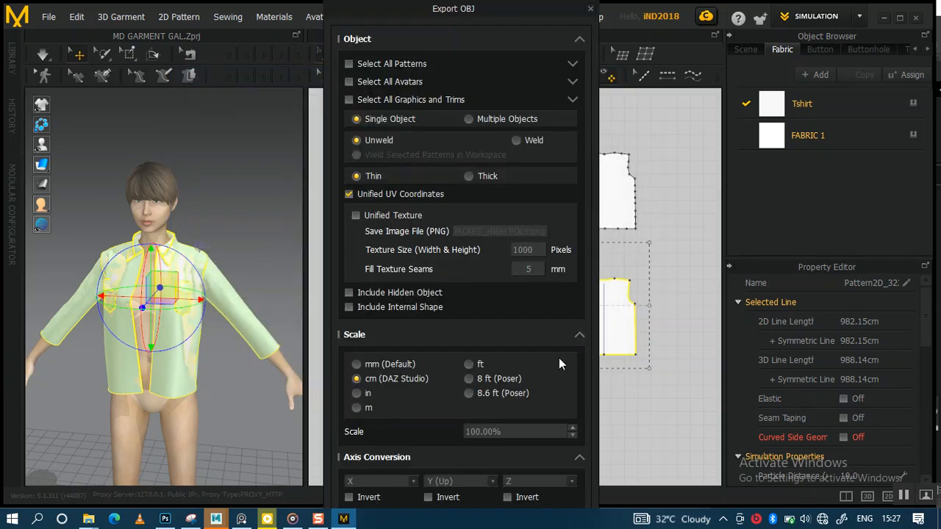
{"action": "left_click", "coordinate": [579, 336]}
{"action": "left_click", "coordinate": [578, 417]}
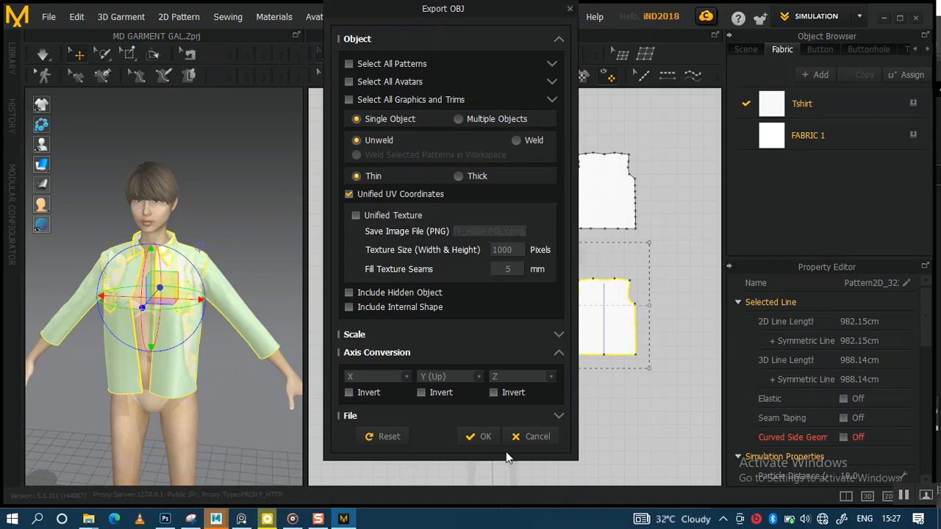
{"action": "left_click", "coordinate": [482, 438]}
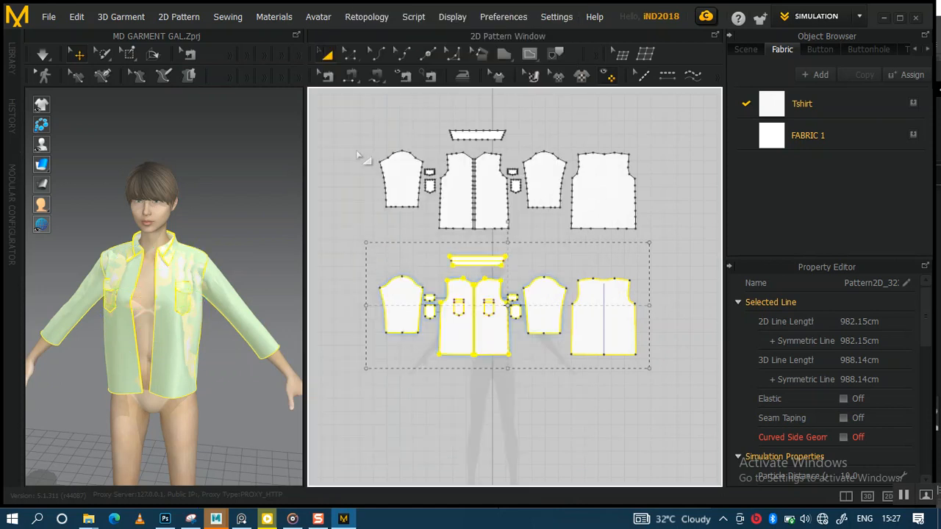
Select all the remeshed duplicates above the originals and start an OBJ (Selected) export of them
{"action": "left_click_drag", "start_coordinate": [344, 105], "coordinate": [676, 244]}
{"action": "left_click", "coordinate": [45, 17]}
{"action": "mouse_move", "coordinate": [134, 198]}
{"action": "left_click", "coordinate": [200, 219]}
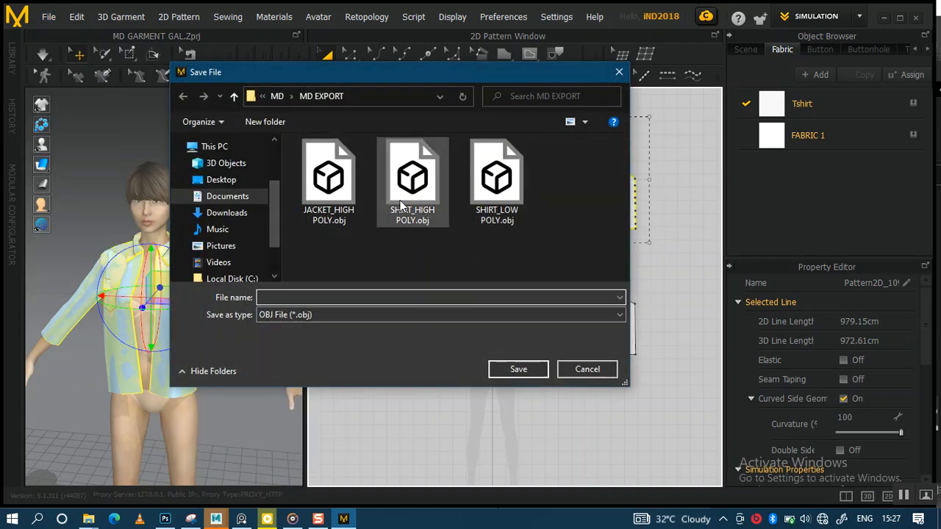
Export the duplicates as JACKET_LOW POLY.obj in the MD EXPORT folder, as a single unwelded thin object with unified UV coordinates in cm
{"action": "left_click", "coordinate": [329, 188]}
{"action": "left_click", "coordinate": [361, 297]}
{"action": "left_click", "coordinate": [312, 297]}
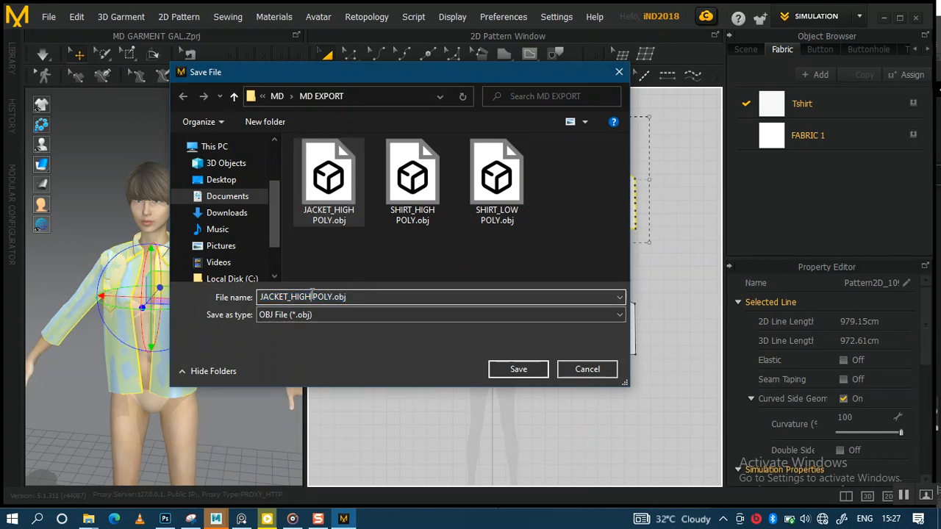
{"action": "key", "text": "BackSpace"}
{"action": "key", "text": "BackSpace"}
{"action": "key", "text": "BackSpace"}
{"action": "key", "text": "BackSpace"}
{"action": "type", "text": "LOW"}
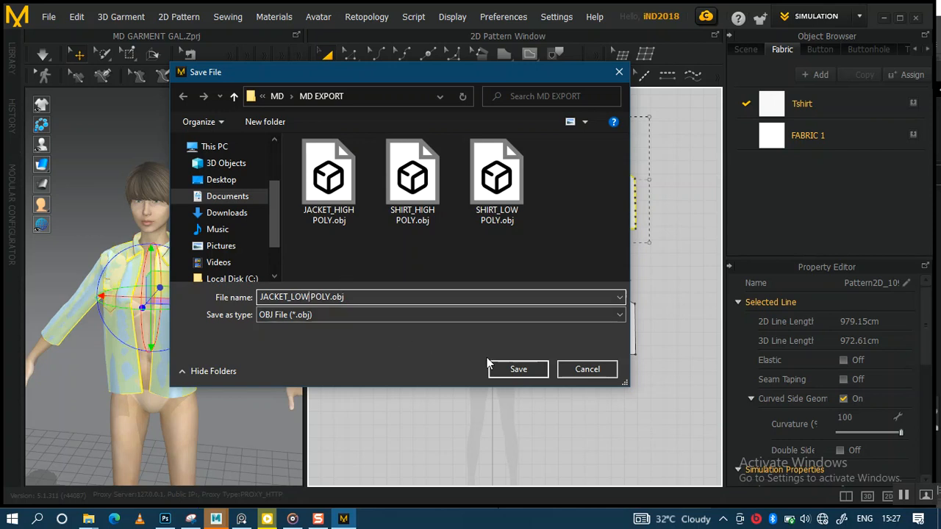
{"action": "left_click", "coordinate": [518, 369]}
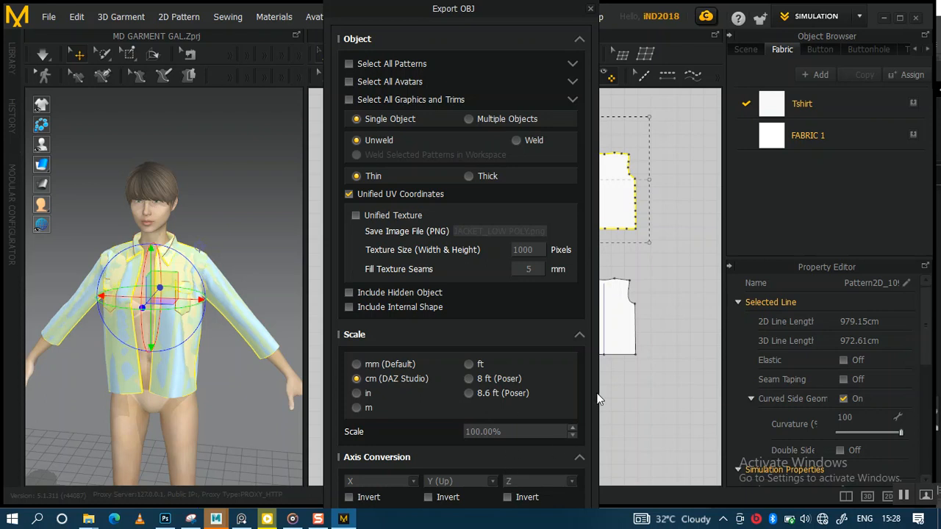
{"action": "left_click", "coordinate": [579, 336]}
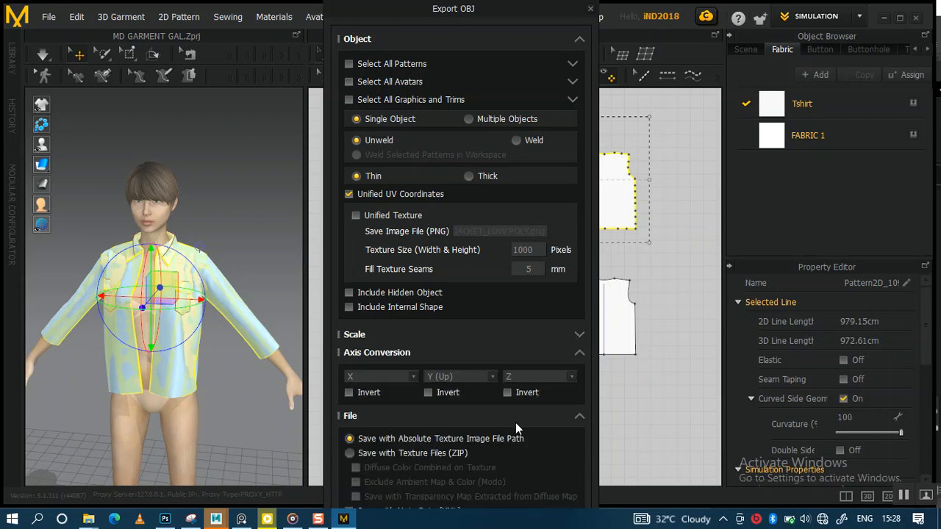
{"action": "left_click", "coordinate": [578, 417]}
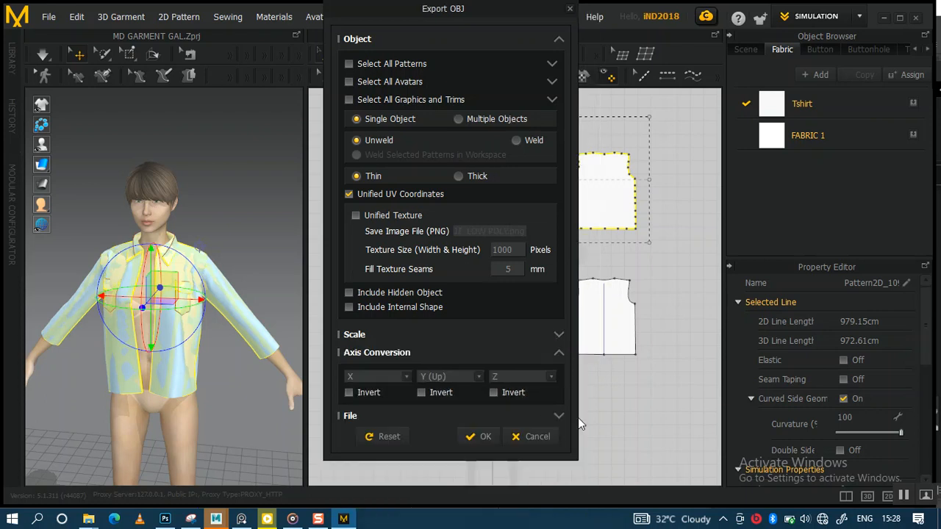
{"action": "left_click", "coordinate": [487, 439]}
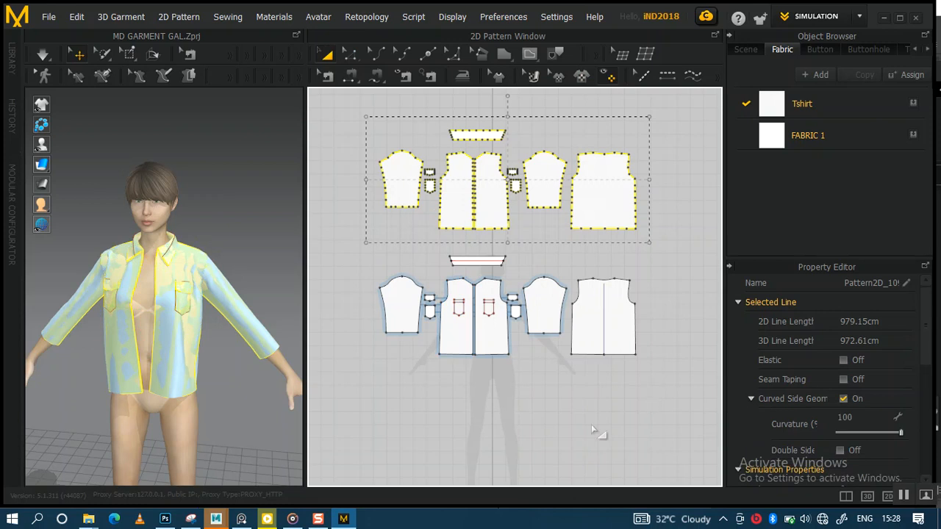
Switch to Maya and clear the What's New Highlight Settings dialog and the UV Editor window away from the perspective viewport
{"action": "scroll", "coordinate": [563, 404], "scroll_direction": "down", "scroll_amount": 2}
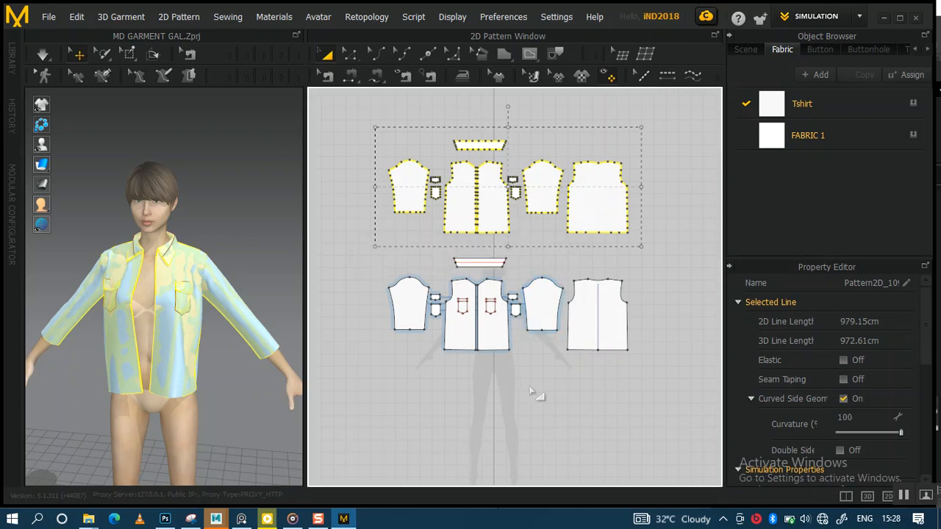
{"action": "scroll", "coordinate": [528, 384], "scroll_direction": "down", "scroll_amount": 2}
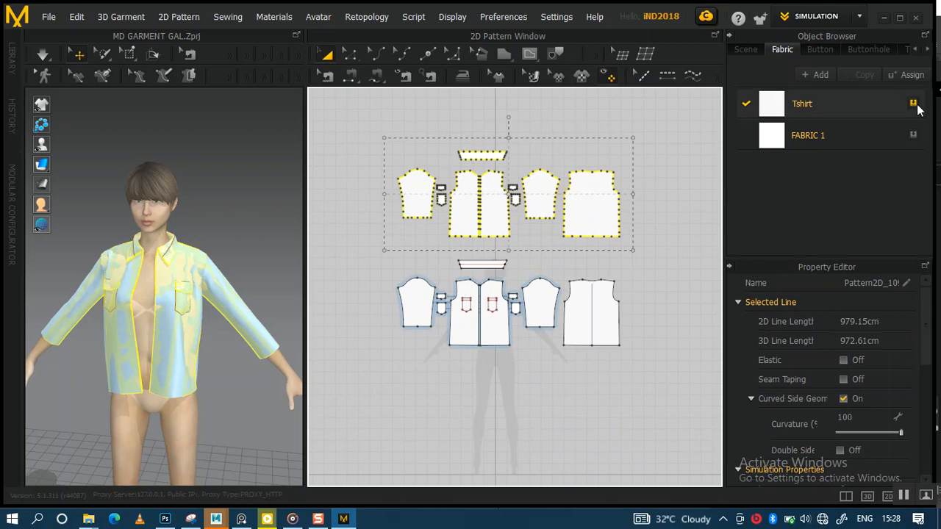
{"action": "left_click", "coordinate": [883, 17]}
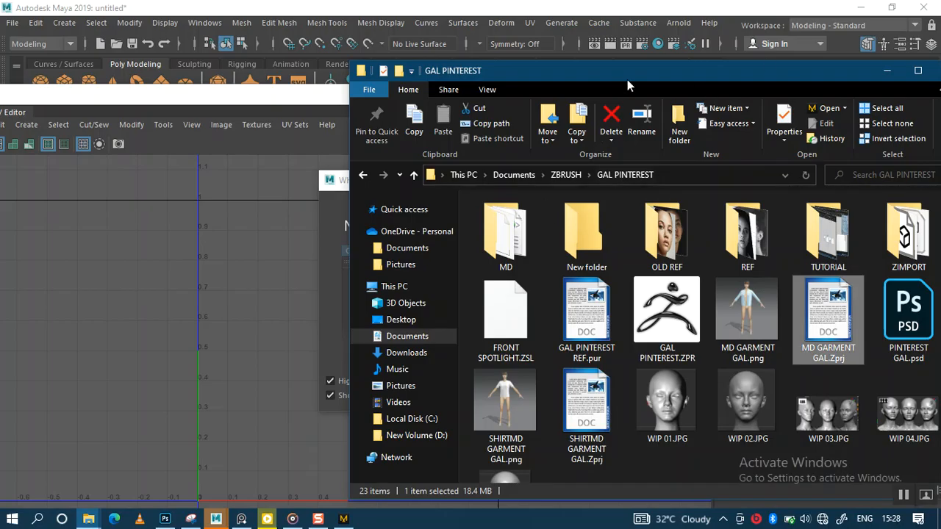
{"action": "left_click", "coordinate": [887, 70]}
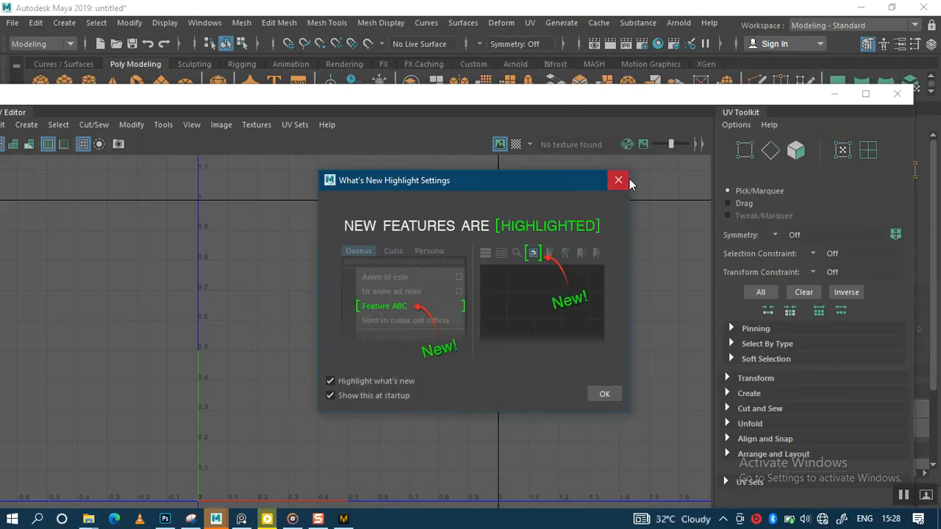
{"action": "left_click", "coordinate": [619, 180]}
{"action": "left_click", "coordinate": [836, 93]}
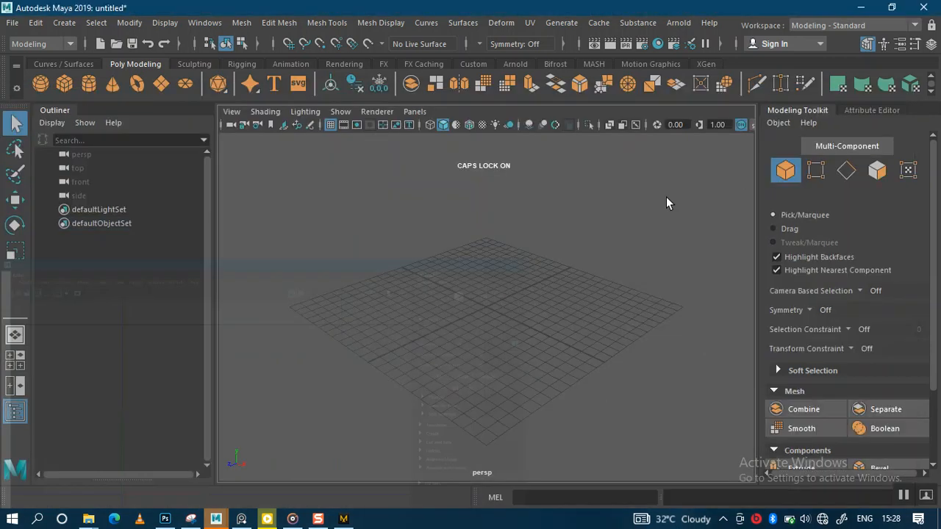
{"action": "right_click_drag", "start_coordinate": [531, 280], "coordinate": [494, 233], "text": "alt"}
{"action": "middle_click_drag", "start_coordinate": [508, 282], "coordinate": [511, 317], "text": "alt"}
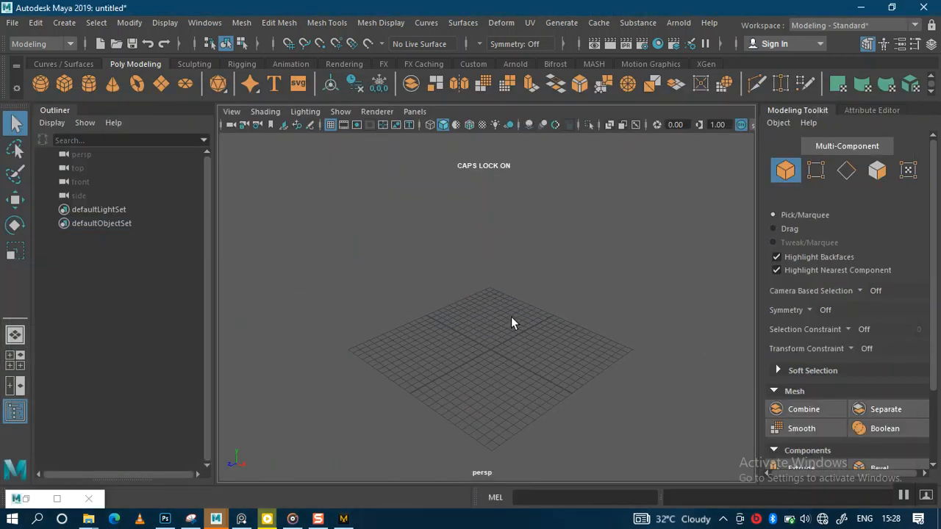
{"action": "left_click_drag", "start_coordinate": [490, 331], "coordinate": [294, 409], "text": "alt"}
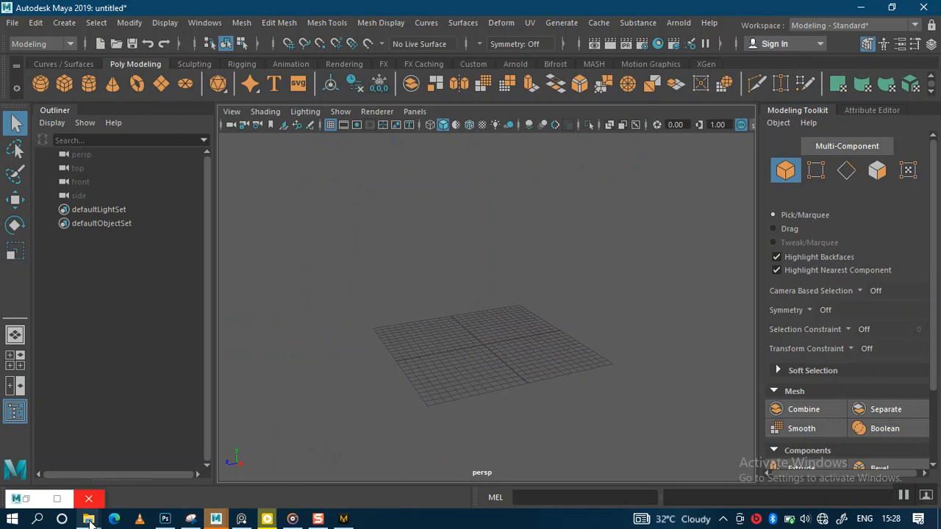
In File Explorer, open the MD EXPORT folder inside GAL PINTEREST's MD folder and select SHIRT_HIGH POLY.obj and SHIRT_LOW POLY.obj
{"action": "mouse_move", "coordinate": [92, 520]}
{"action": "mouse_move", "coordinate": [86, 485]}
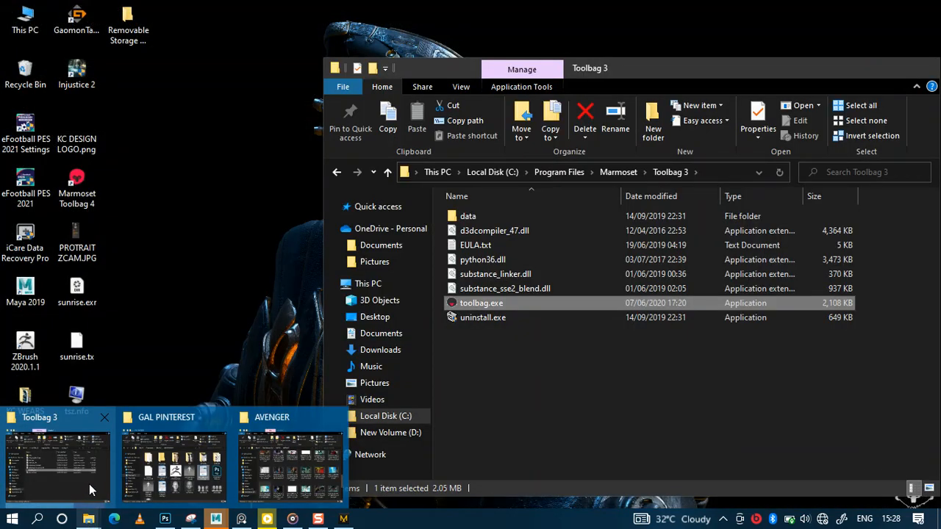
{"action": "left_click", "coordinate": [175, 465]}
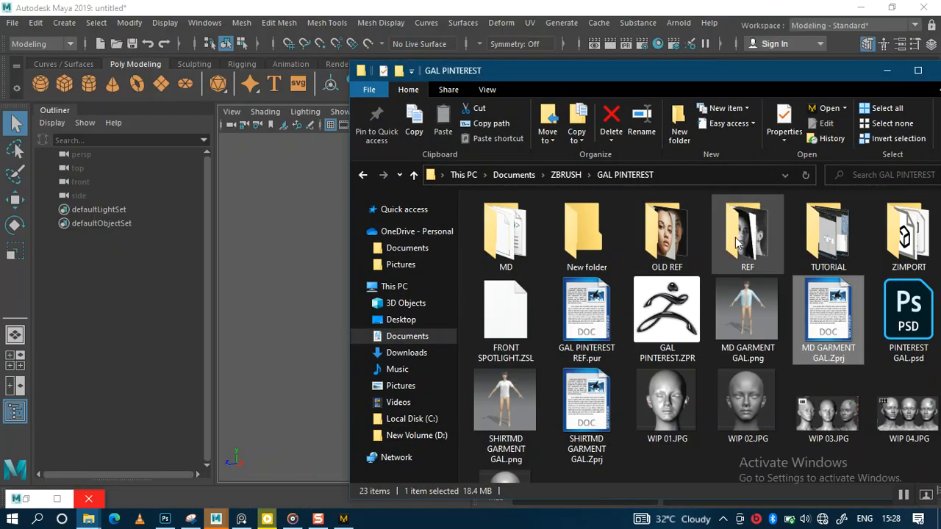
{"action": "double_click", "coordinate": [505, 234]}
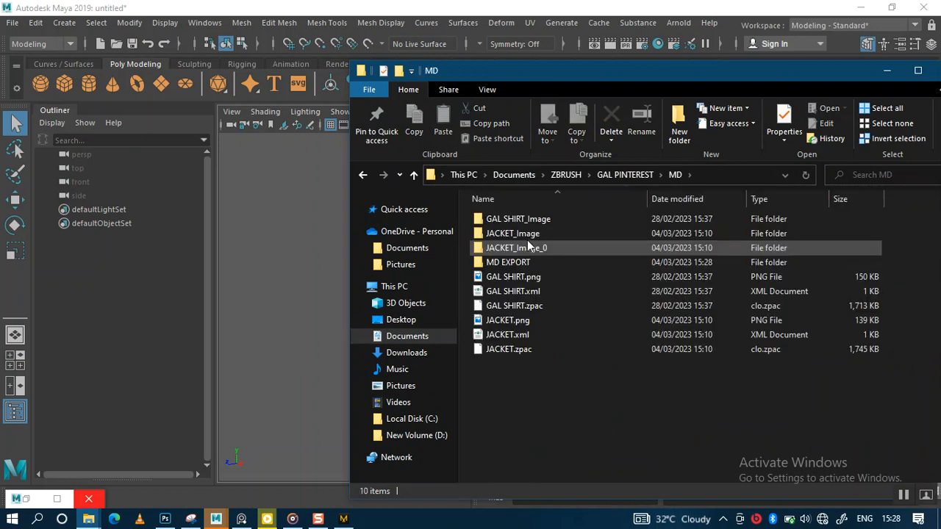
{"action": "double_click", "coordinate": [532, 262]}
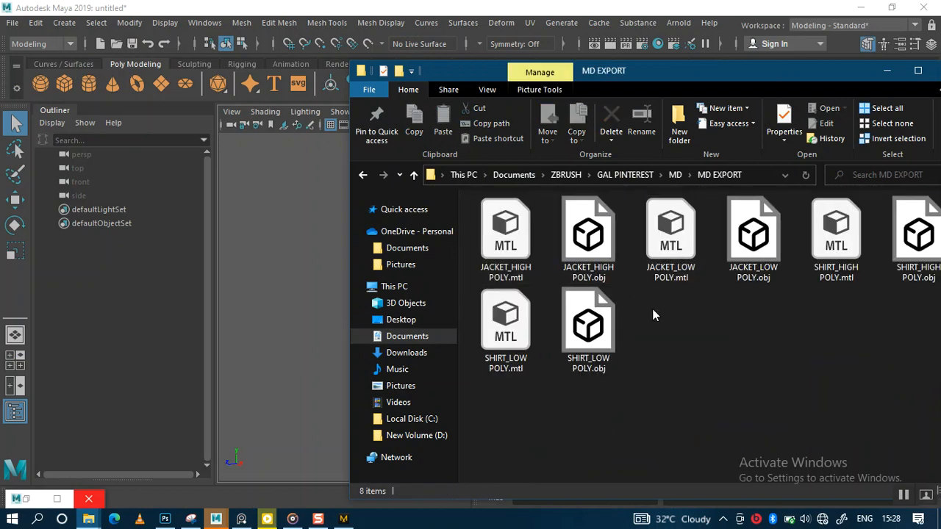
{"action": "left_click", "coordinate": [912, 246]}
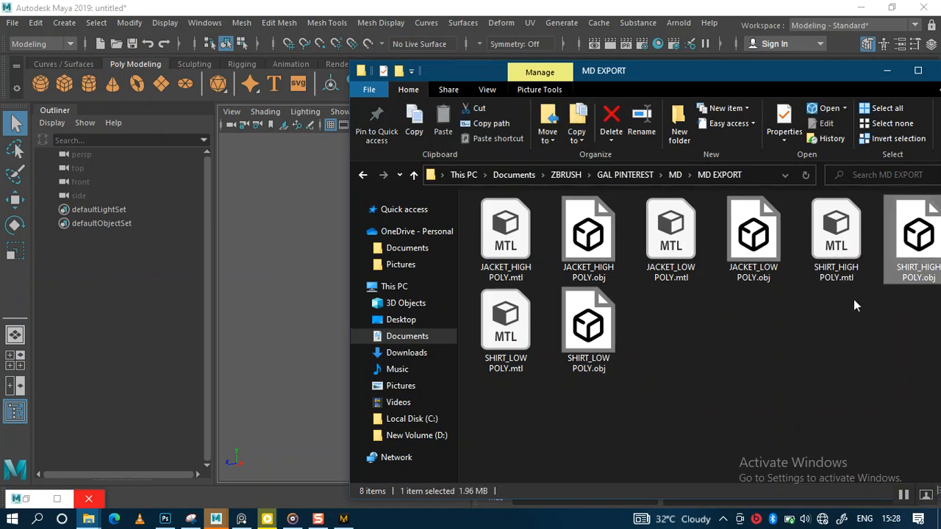
{"action": "left_click", "coordinate": [584, 351], "text": "ctrl"}
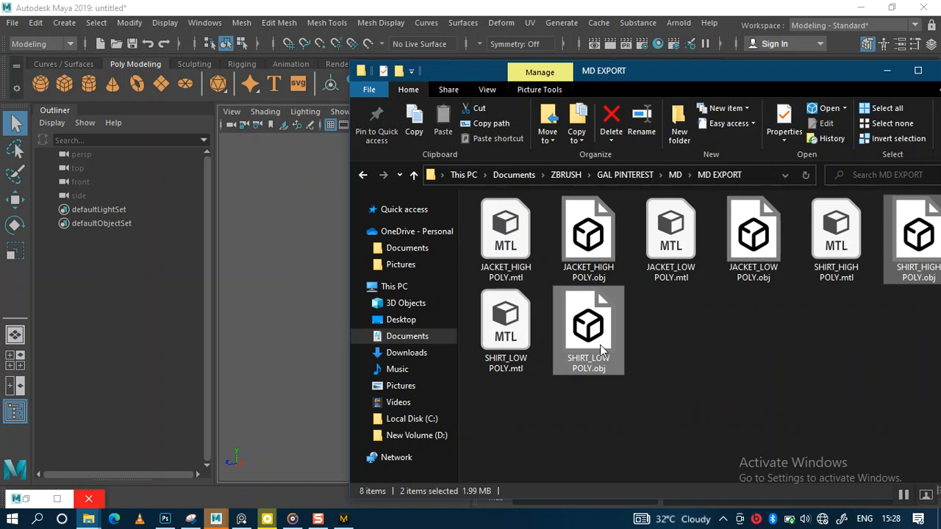
Import SHIRT_HIGH POLY.obj and SHIRT_LOW POLY.obj into the Maya scene and frame the high-poly shirt mesh in the perspective view
{"action": "left_click_drag", "start_coordinate": [591, 344], "coordinate": [302, 351]}
{"action": "left_click", "coordinate": [303, 198]}
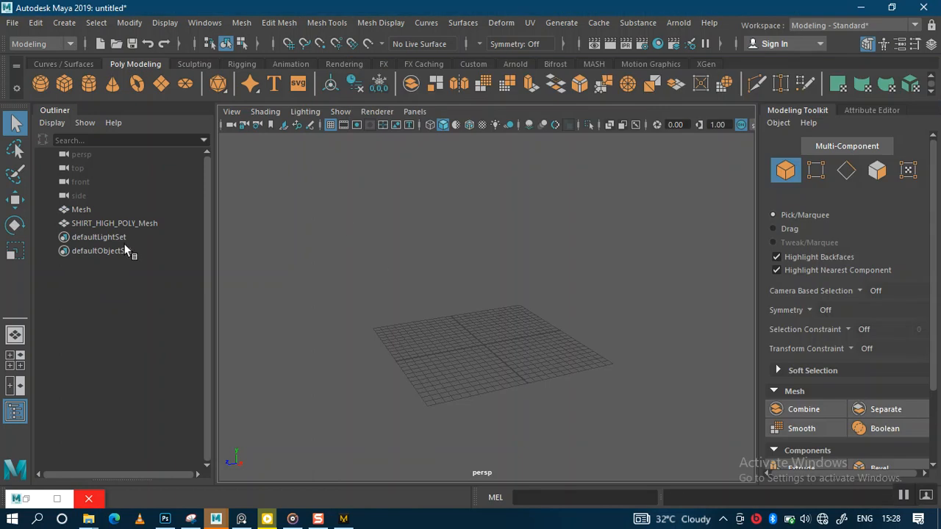
{"action": "left_click", "coordinate": [115, 223]}
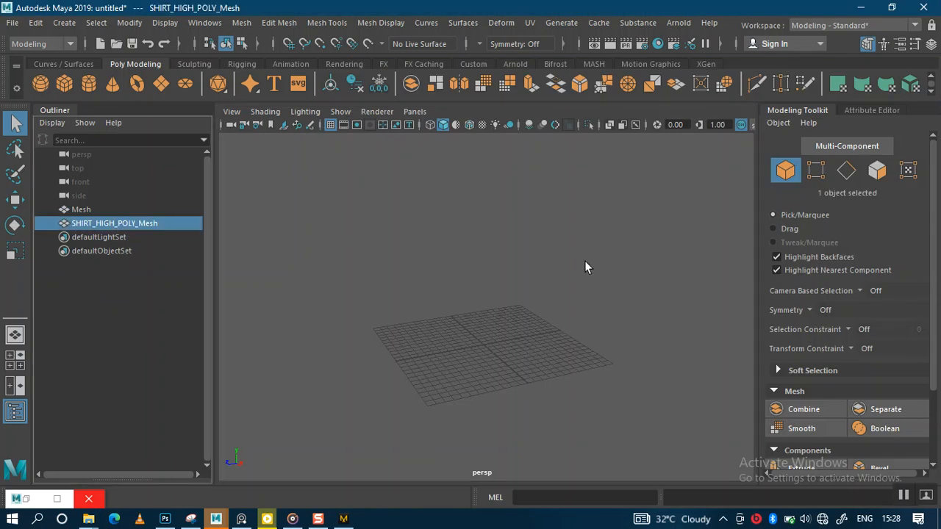
{"action": "key", "text": "f"}
{"action": "left_click_drag", "start_coordinate": [448, 276], "coordinate": [561, 259], "text": "alt"}
{"action": "right_click_drag", "start_coordinate": [561, 259], "coordinate": [578, 370], "text": "alt"}
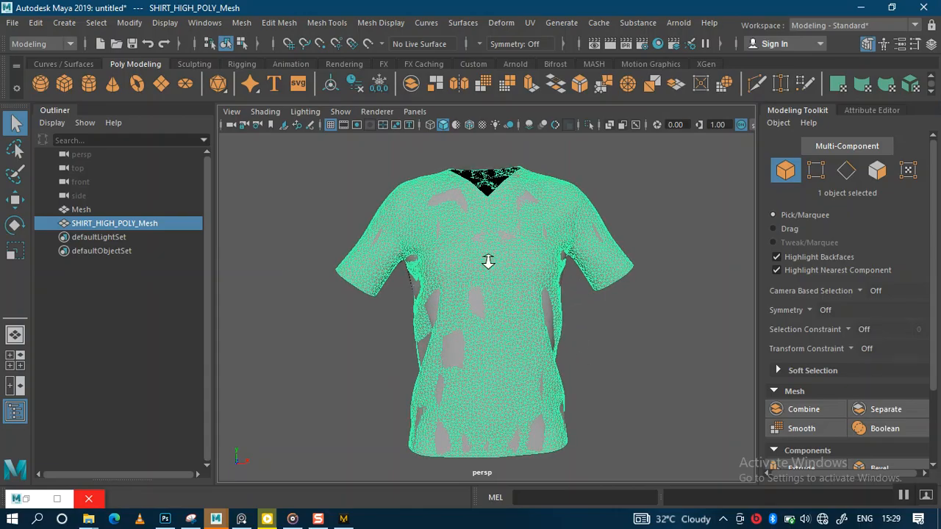
Examine the imported shirt's mesh surface and the overlap of its high- and low-poly versions from several angles
{"action": "right_click_drag", "start_coordinate": [489, 262], "coordinate": [525, 332], "text": "alt"}
{"action": "left_click_drag", "start_coordinate": [525, 332], "coordinate": [504, 316], "text": "alt"}
{"action": "right_click_drag", "start_coordinate": [504, 315], "coordinate": [505, 359], "text": "alt"}
{"action": "left_click_drag", "start_coordinate": [505, 359], "coordinate": [427, 282], "text": "alt"}
{"action": "right_click_drag", "start_coordinate": [427, 282], "coordinate": [466, 353], "text": "alt"}
{"action": "mouse_move", "coordinate": [466, 353]}
{"action": "left_mouse_down", "text": "alt"}
{"action": "mouse_move", "coordinate": [409, 298]}
{"action": "mouse_move", "coordinate": [456, 340]}
{"action": "left_mouse_up", "text": "alt"}
{"action": "right_click_drag", "start_coordinate": [456, 341], "coordinate": [382, 291], "text": "alt"}
{"action": "left_click", "coordinate": [345, 326]}
{"action": "left_click_drag", "start_coordinate": [389, 330], "coordinate": [174, 252], "text": "alt"}
Rename the low-poly shirt object Mesh as SHIRT_LOW in the Outliner
{"action": "left_click", "coordinate": [73, 209]}
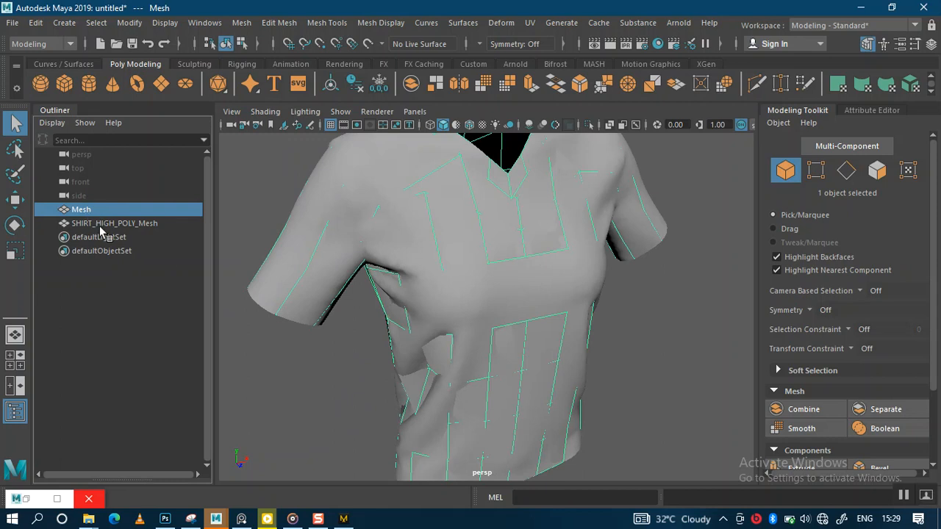
{"action": "double_click", "coordinate": [82, 209]}
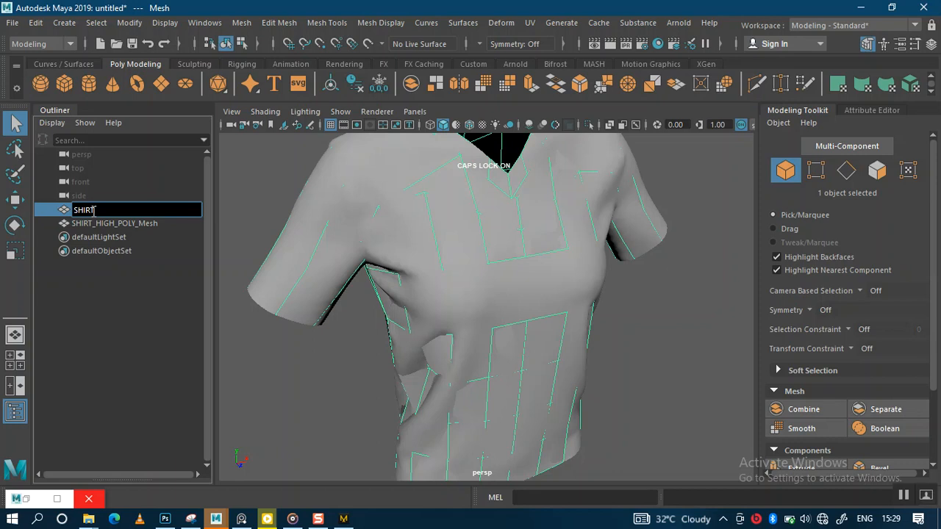
{"action": "key", "text": "Return"}
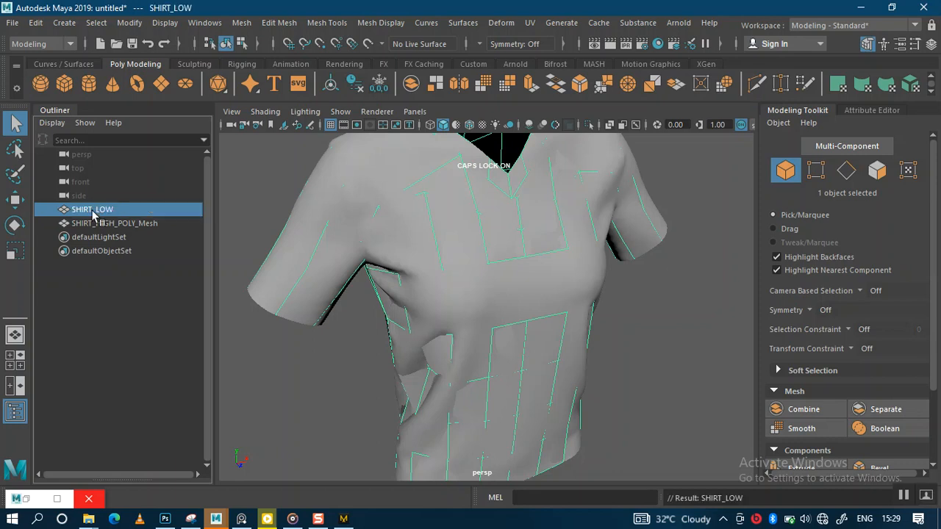
Inspect the low-poly shirt's wireframe and the overlapping high- and low-poly jacket meshes from different angles
{"action": "left_click_drag", "start_coordinate": [377, 294], "coordinate": [423, 286], "text": "alt"}
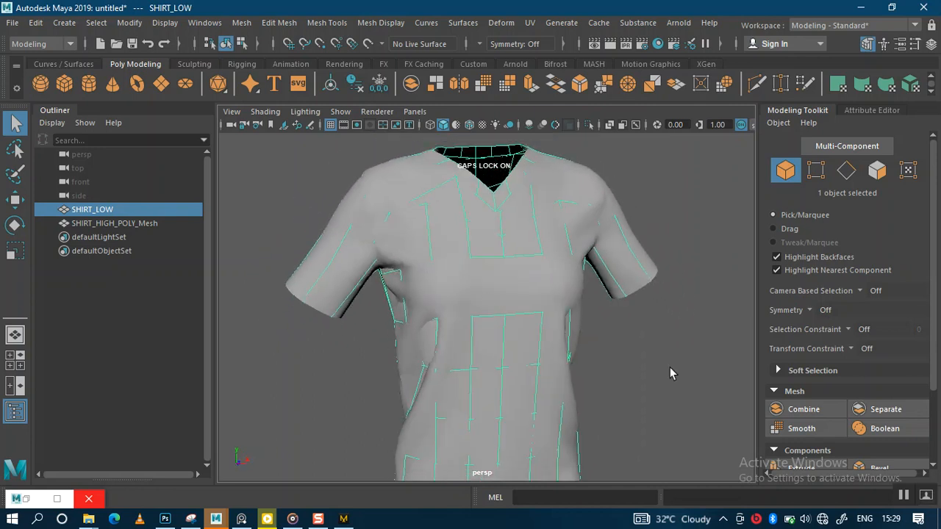
{"action": "left_click_drag", "start_coordinate": [513, 368], "coordinate": [506, 340], "text": "alt"}
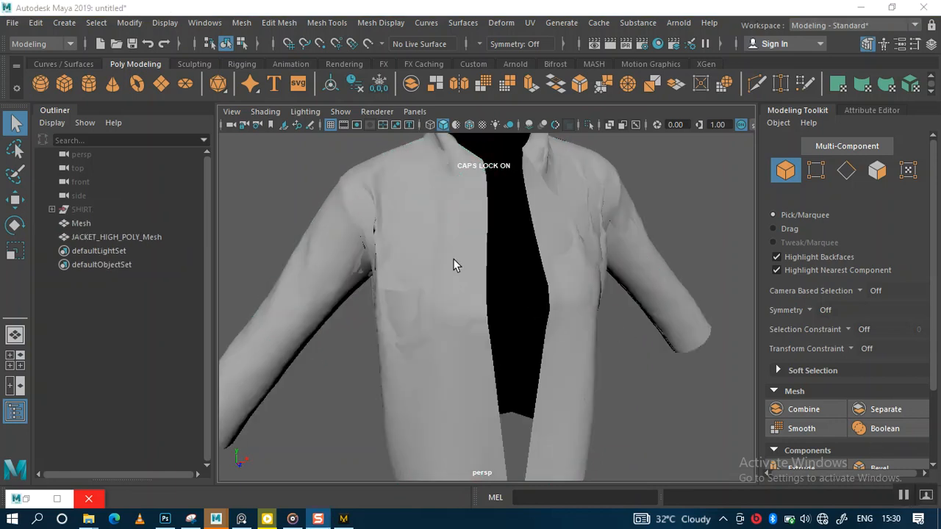
{"action": "left_click_drag", "start_coordinate": [453, 265], "coordinate": [445, 301], "text": "alt"}
{"action": "right_click_drag", "start_coordinate": [498, 338], "coordinate": [534, 352], "text": "alt"}
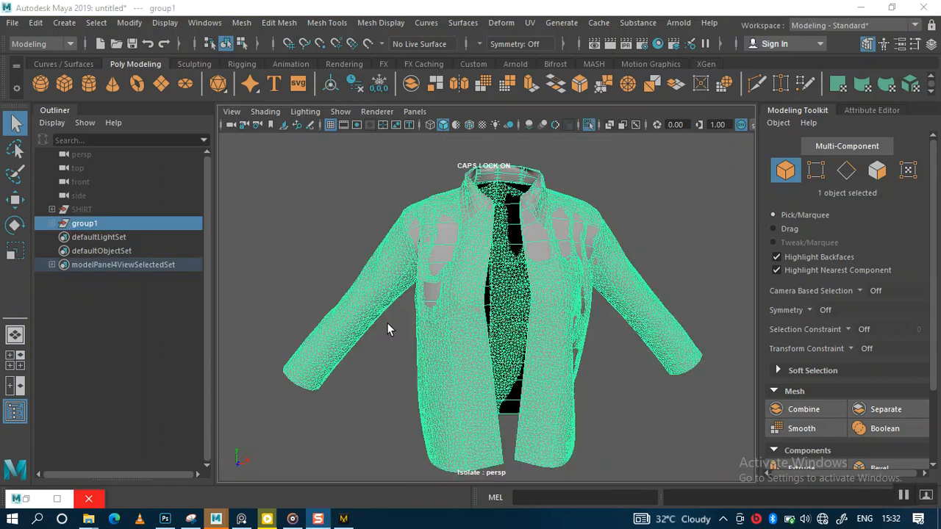
{"action": "left_click_drag", "start_coordinate": [389, 325], "coordinate": [388, 297], "text": "alt"}
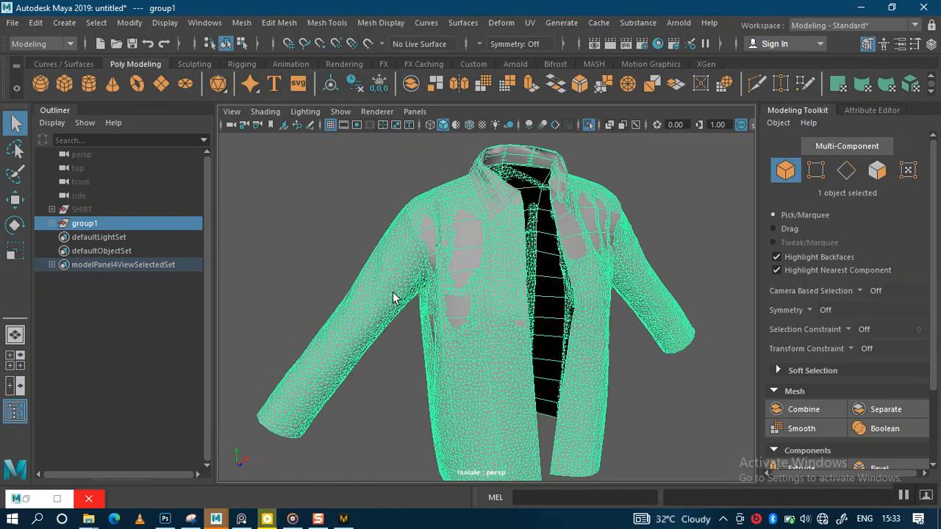
{"action": "scroll", "coordinate": [389, 302], "scroll_direction": "up", "scroll_amount": 5}
{"action": "left_click_drag", "start_coordinate": [407, 316], "coordinate": [450, 314], "text": "alt"}
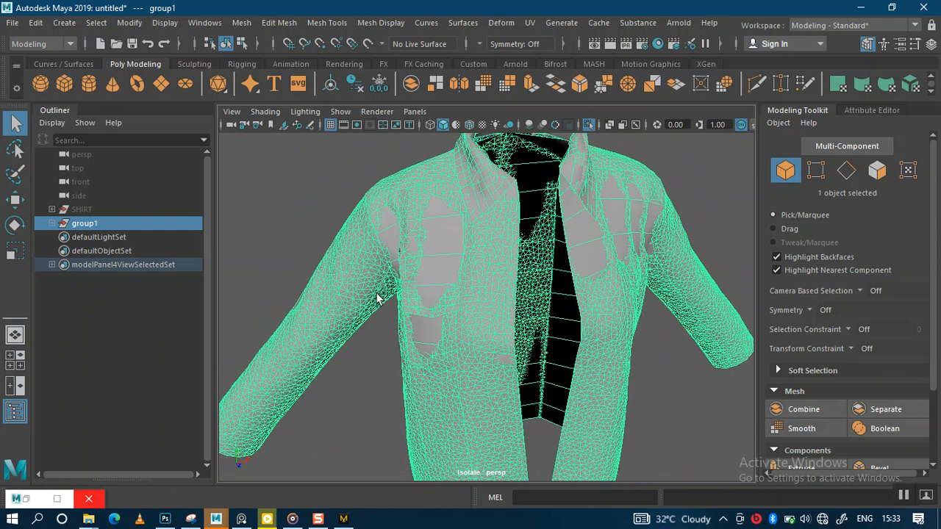